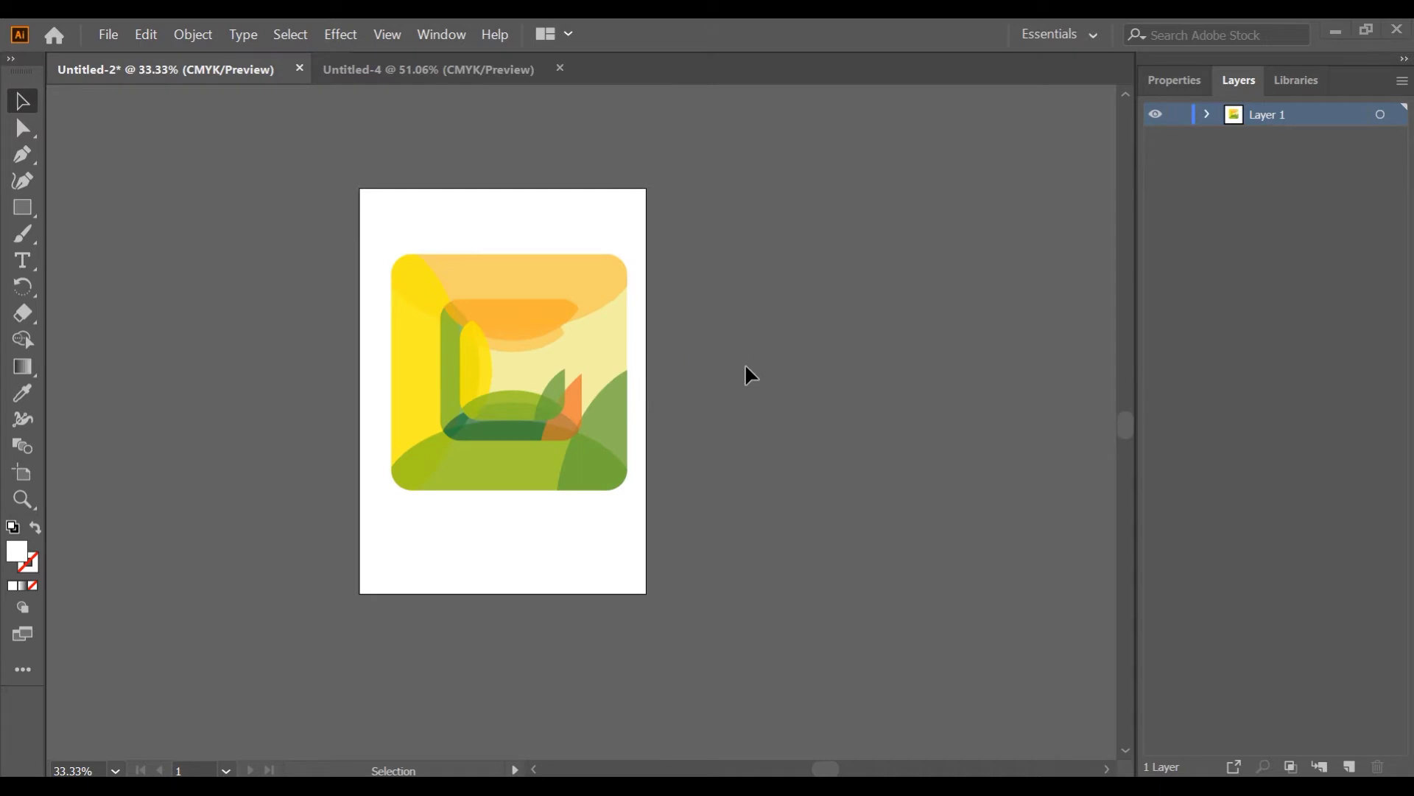
Step: Compare the Untitled-2 artwork with the blank Untitled-4 document, and close Untitled-4
{"action": "left_click", "coordinate": [450, 76]}
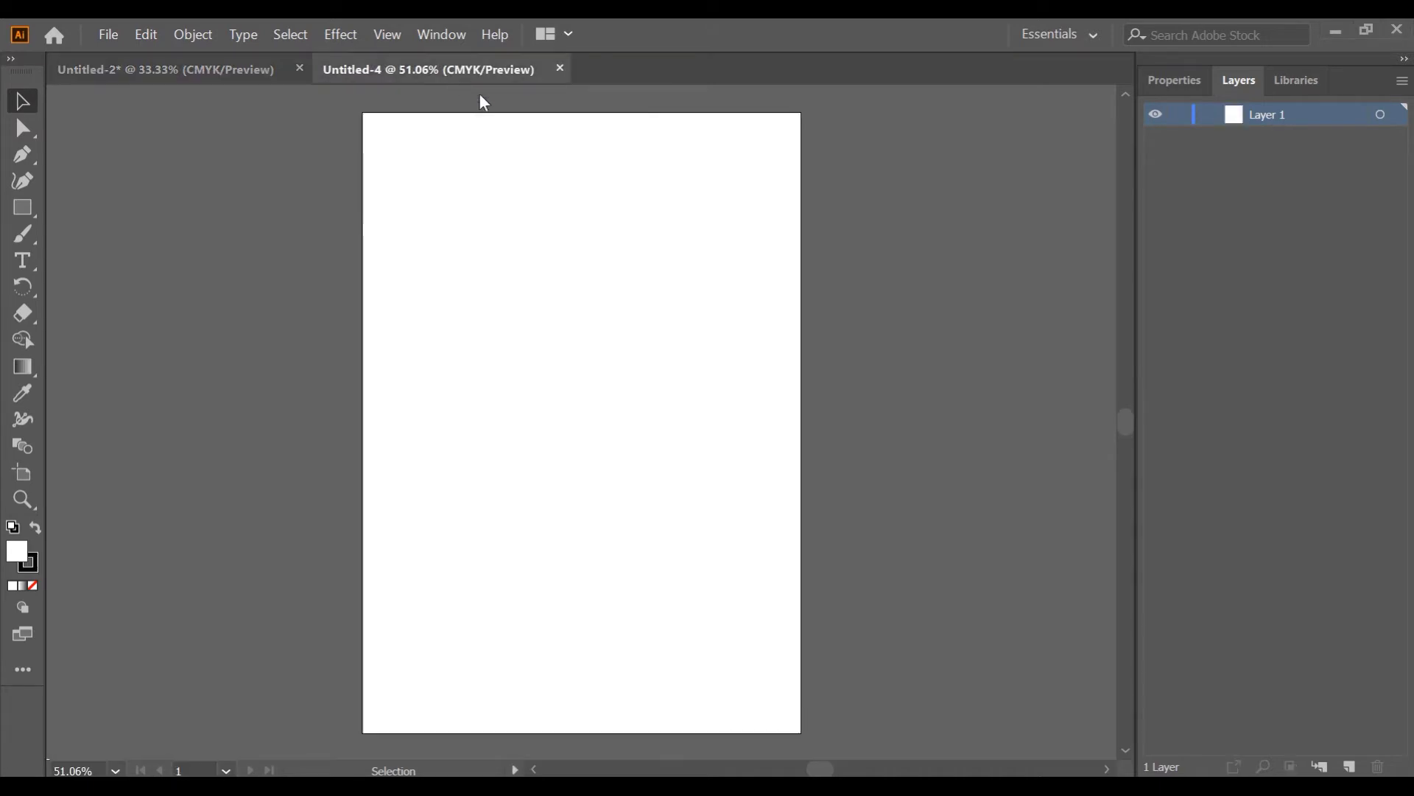
{"action": "key", "text": "ctrl+Tab"}
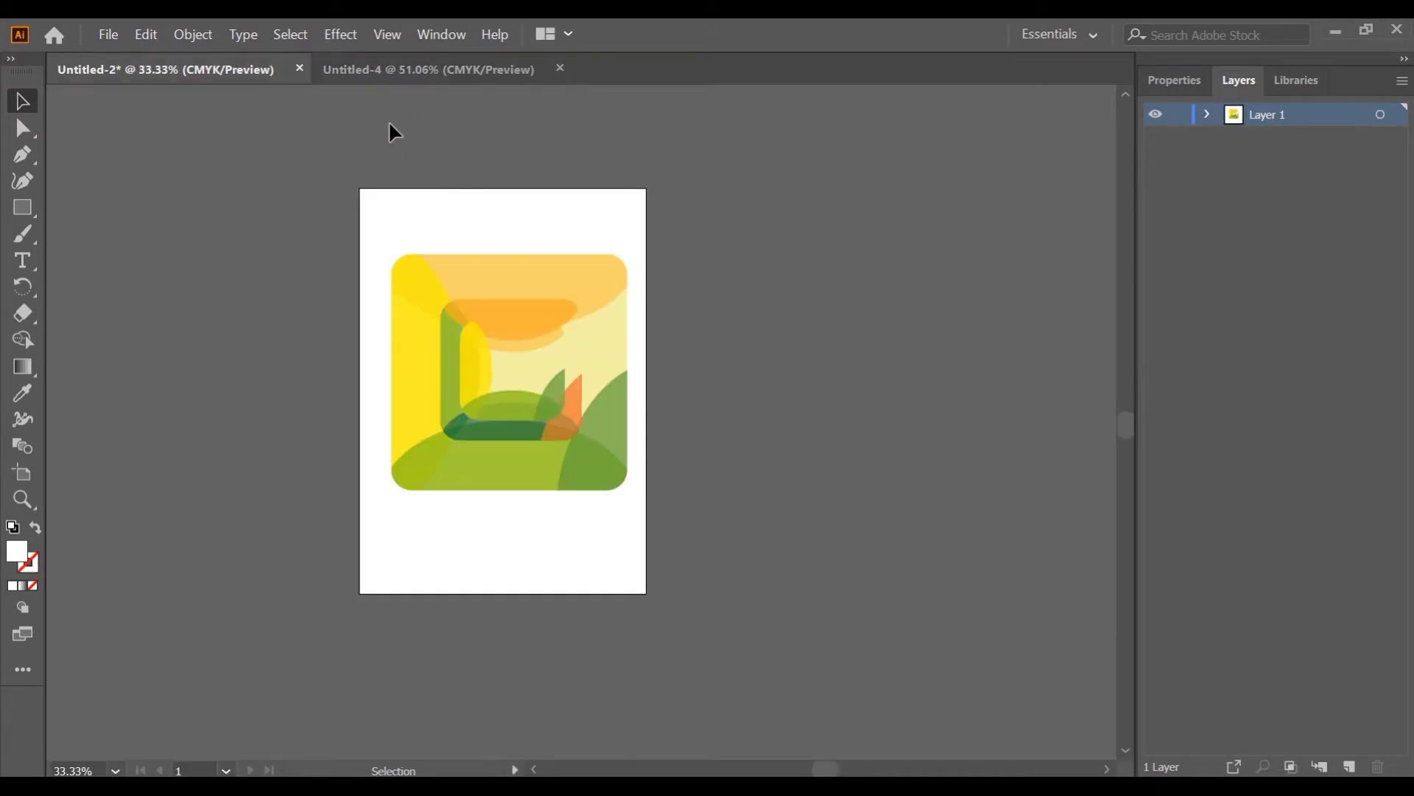
{"action": "key", "text": "ctrl+Tab"}
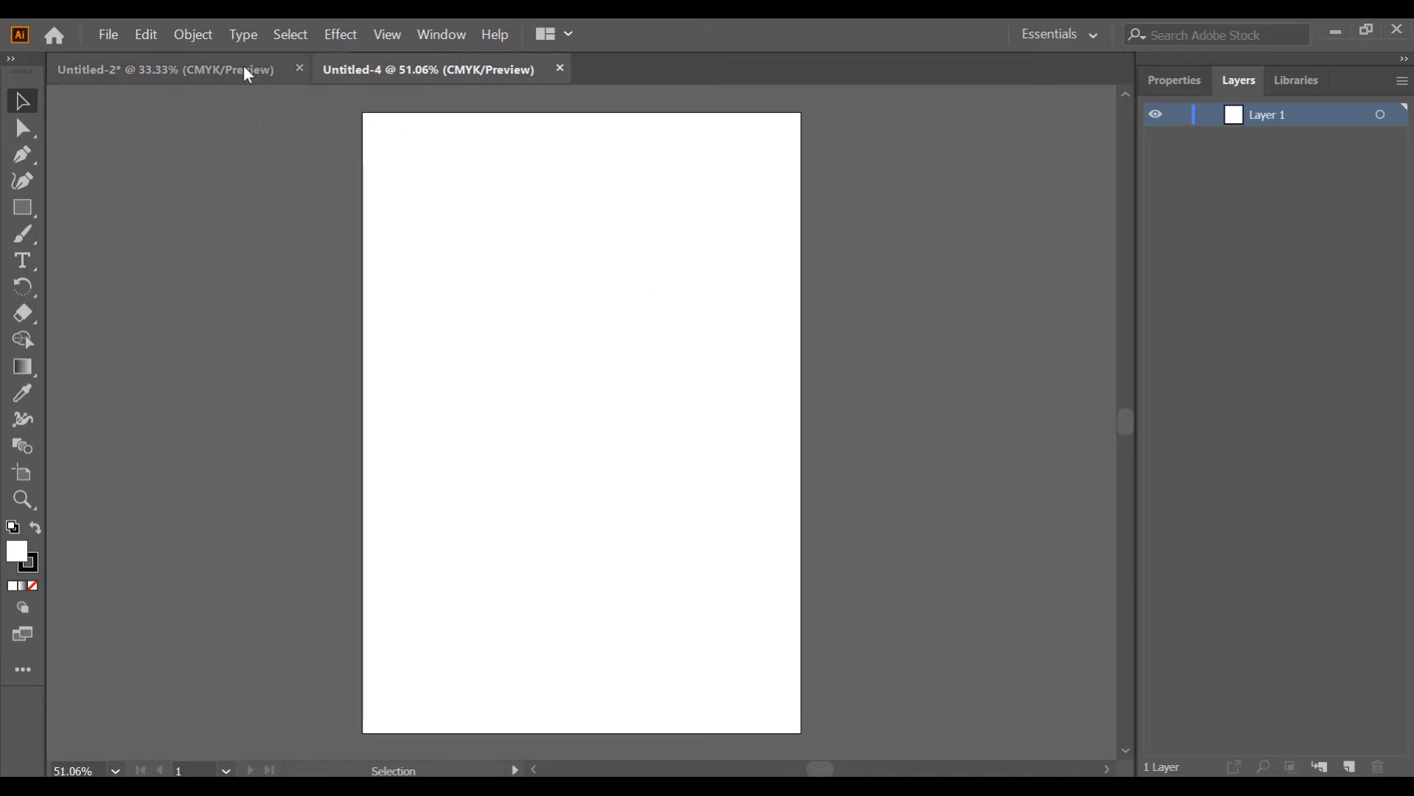
{"action": "left_click", "coordinate": [249, 71]}
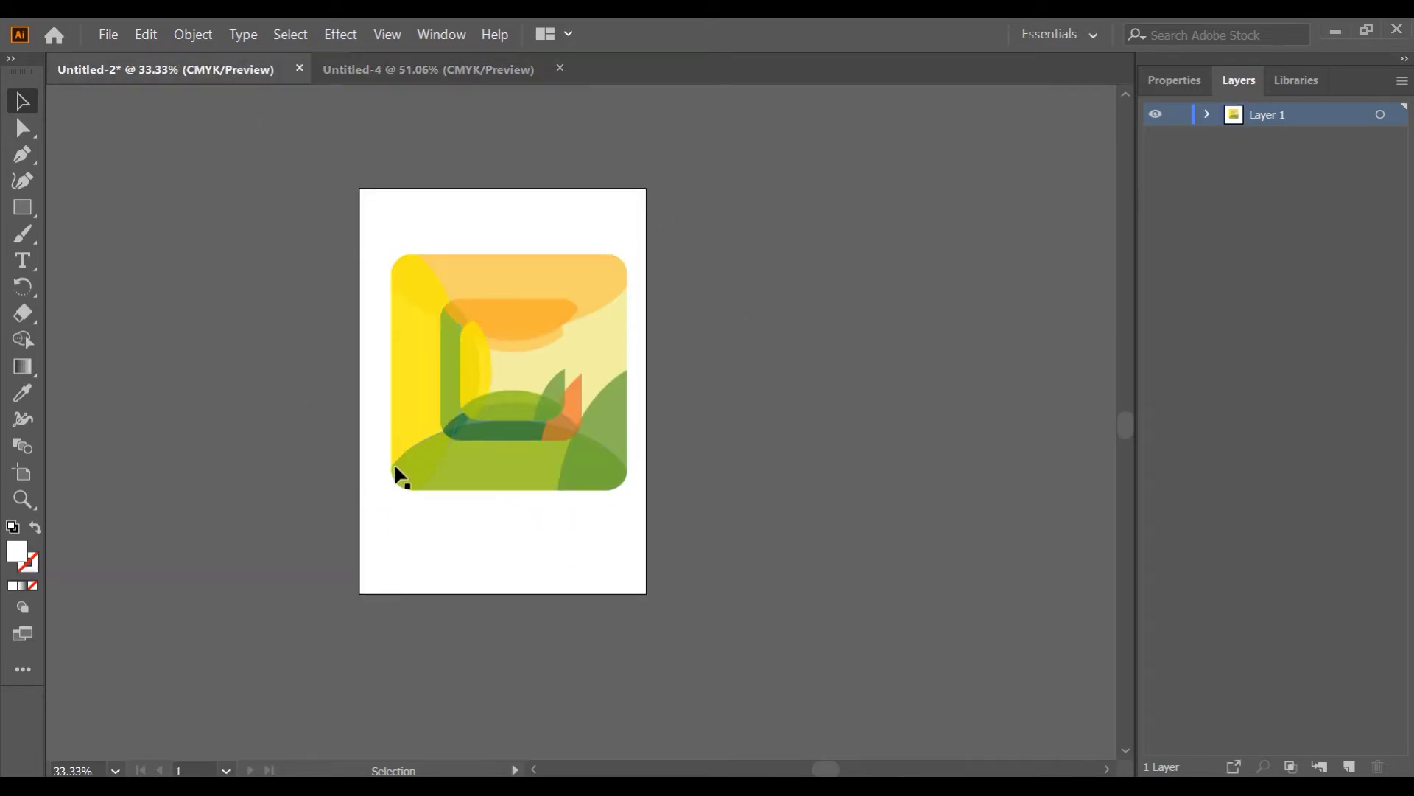
{"action": "left_click", "coordinate": [561, 69]}
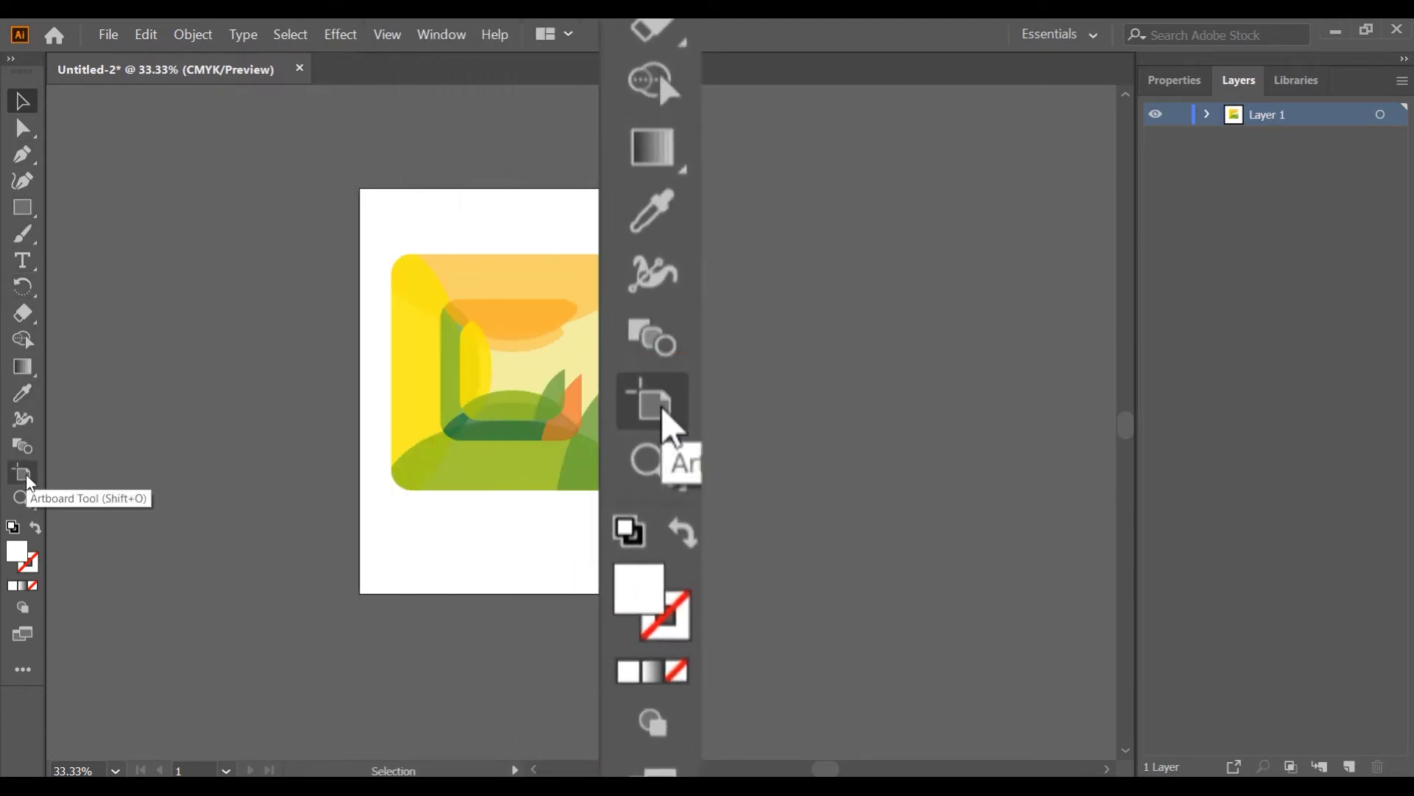
Step: Show the Artboards panel and park it over the lower part of the layers list
{"action": "left_click", "coordinate": [439, 35]}
{"action": "left_click", "coordinate": [435, 36]}
{"action": "left_click", "coordinate": [435, 35]}
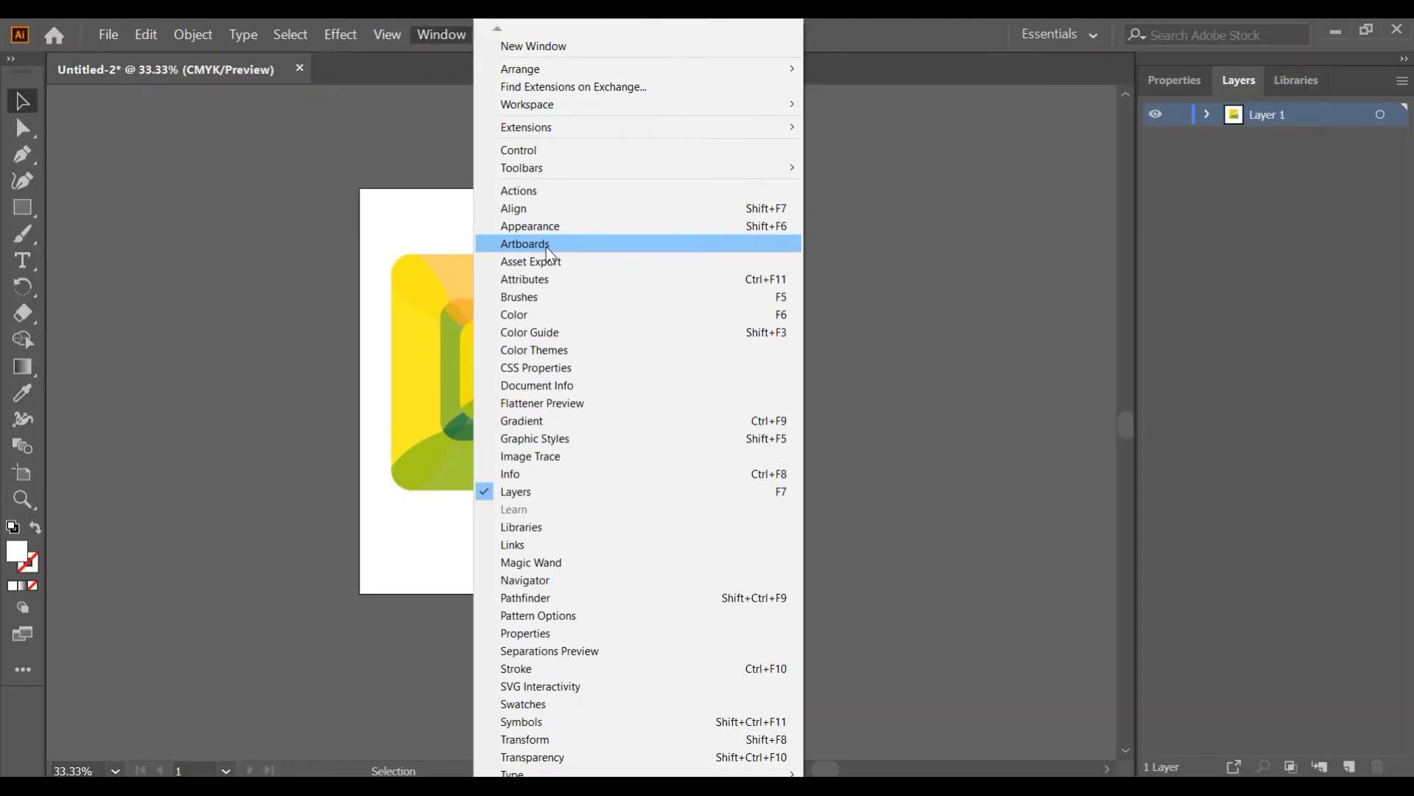
{"action": "left_click", "coordinate": [548, 245]}
{"action": "left_click_drag", "start_coordinate": [808, 258], "coordinate": [1204, 373]}
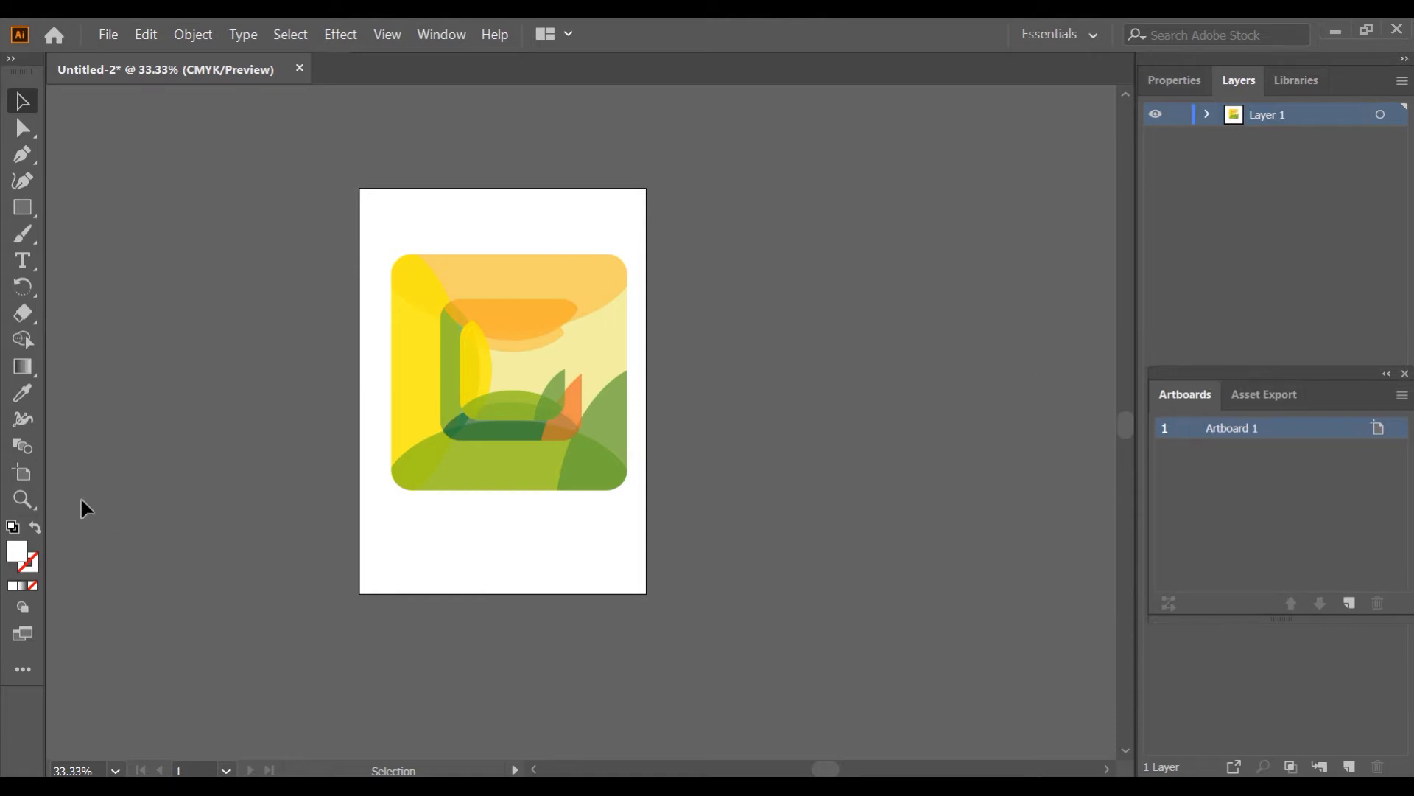
Step: Draw a second, landscape artboard of about 544 × 360 px beside Artboard 1, aligned with its upper edge
{"action": "left_click", "coordinate": [23, 475]}
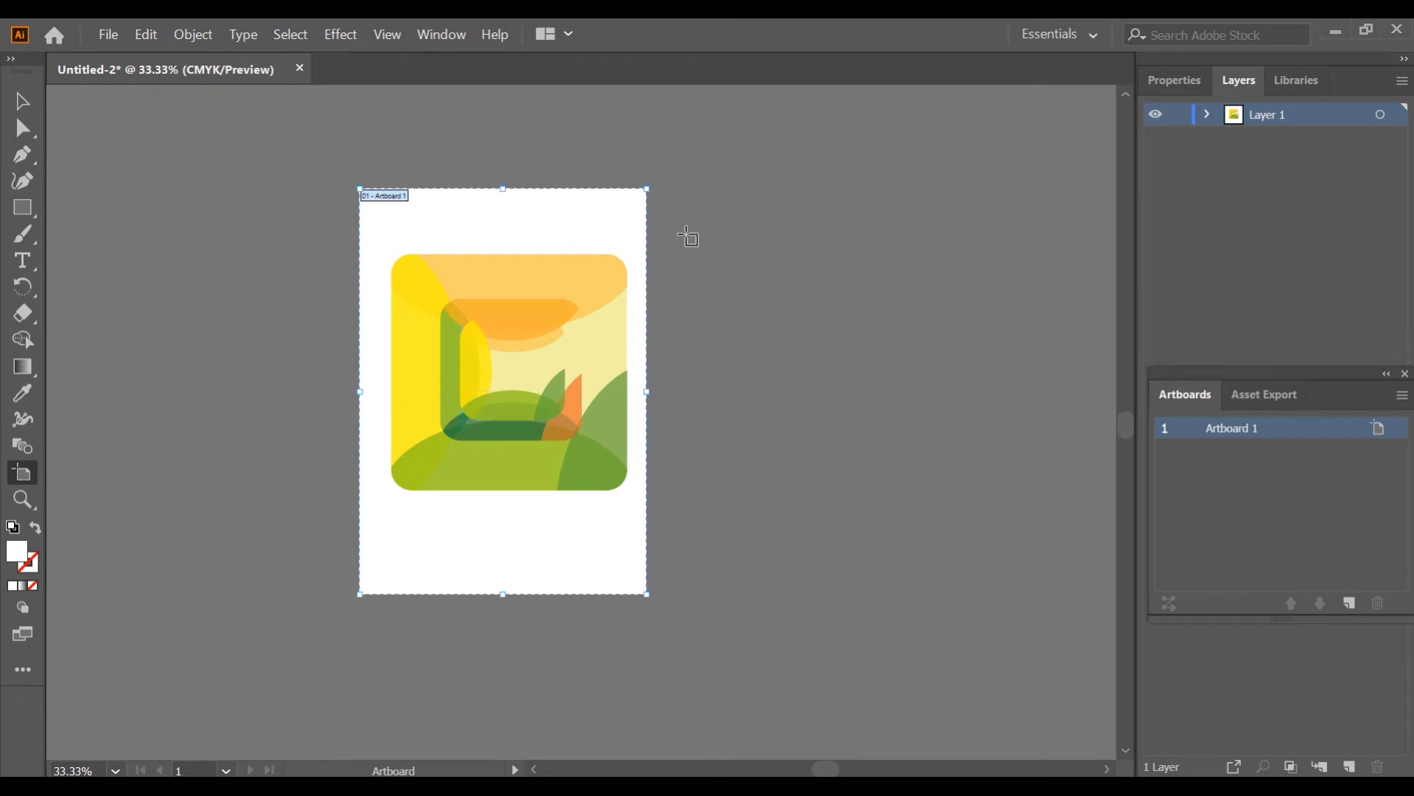
{"action": "left_click_drag", "start_coordinate": [678, 189], "coordinate": [942, 362]}
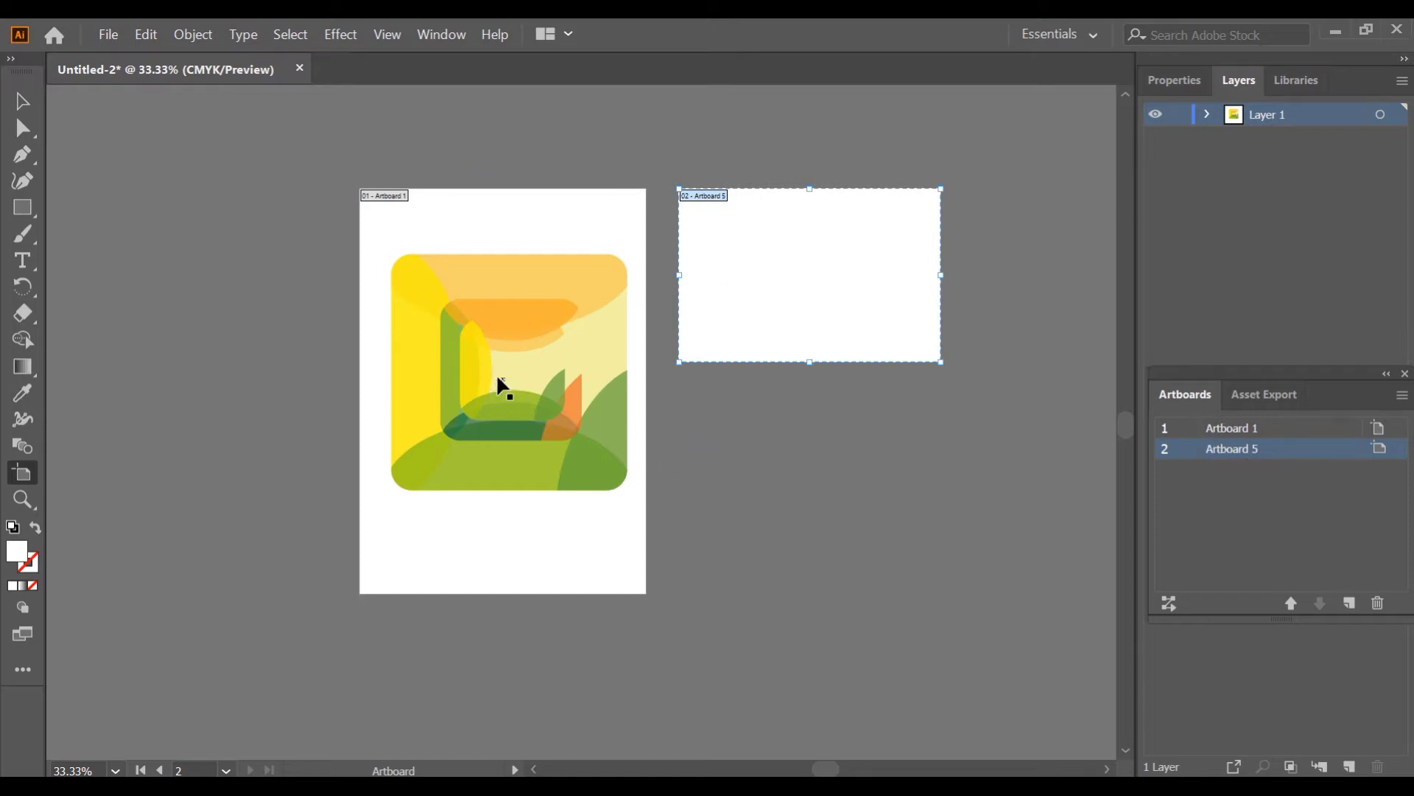
Step: Place a reduced copy of the logo's outer C shape in the middle of the new landscape artboard
{"action": "left_click", "coordinate": [23, 103]}
{"action": "left_click", "coordinate": [468, 383]}
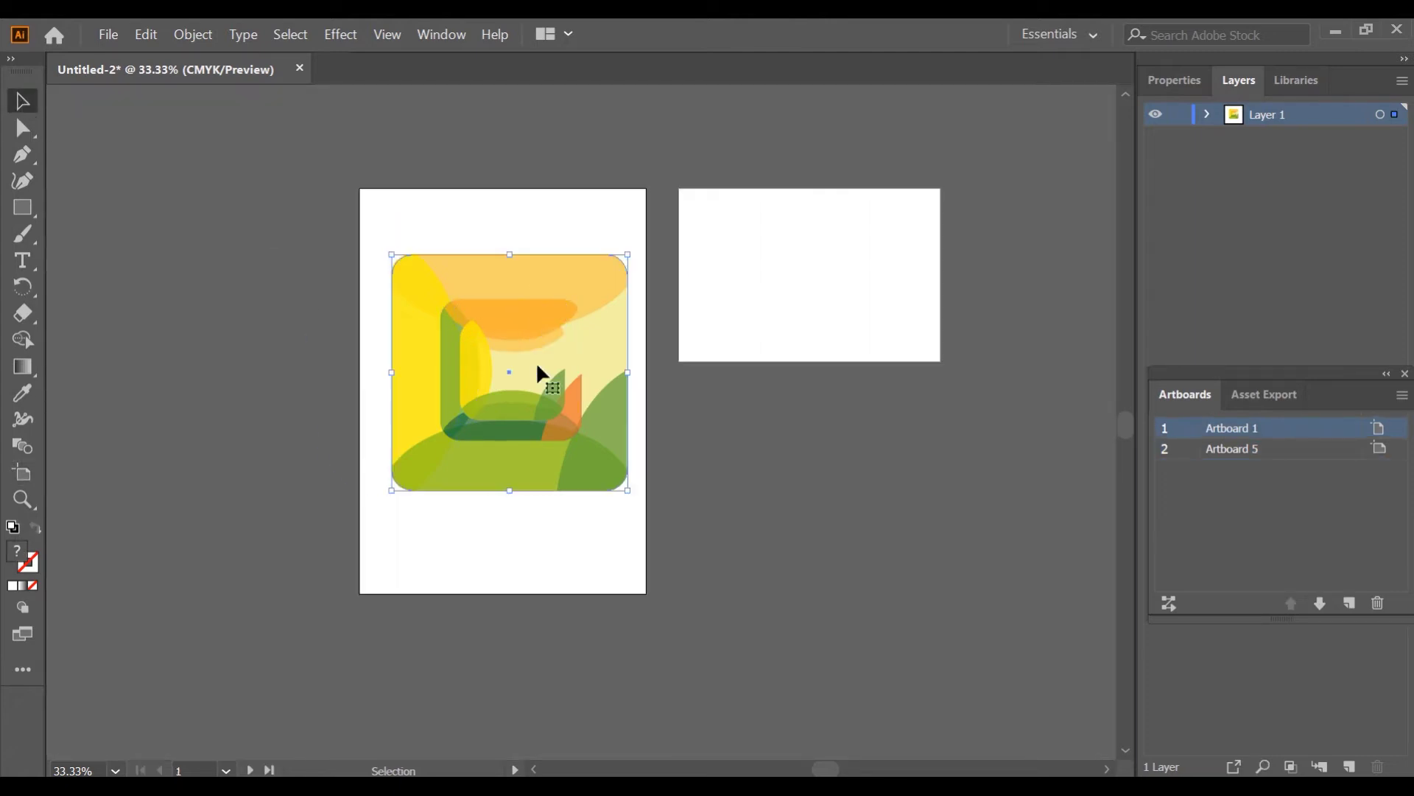
{"action": "left_click_drag", "start_coordinate": [475, 380], "coordinate": [773, 284]}
{"action": "key", "text": "alt+shift"}
{"action": "left_click", "coordinate": [865, 180]}
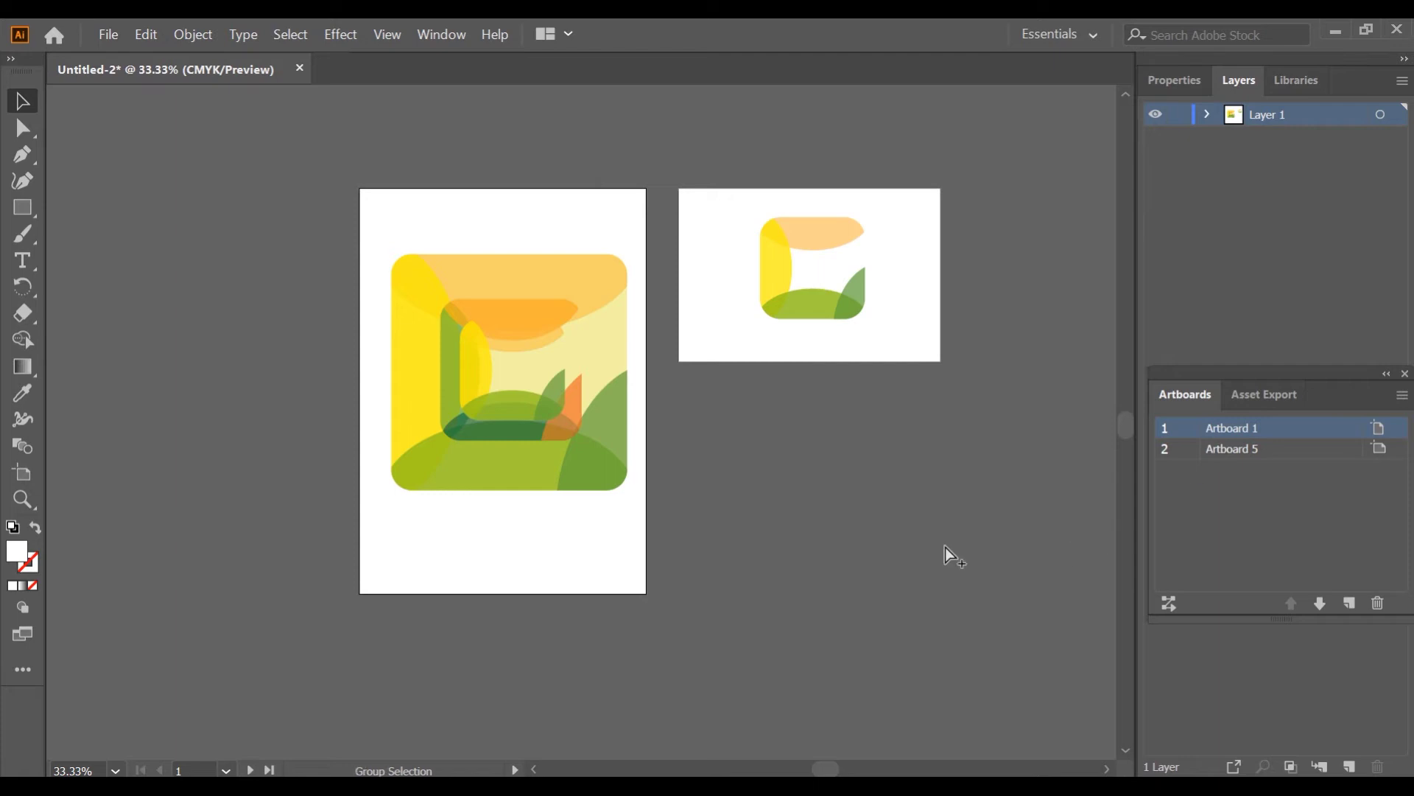
Step: Preview the Save for Web export of Artboard 1 and of Artboard 5 without saving an image
{"action": "key", "text": "ctrl+alt+shift+s"}
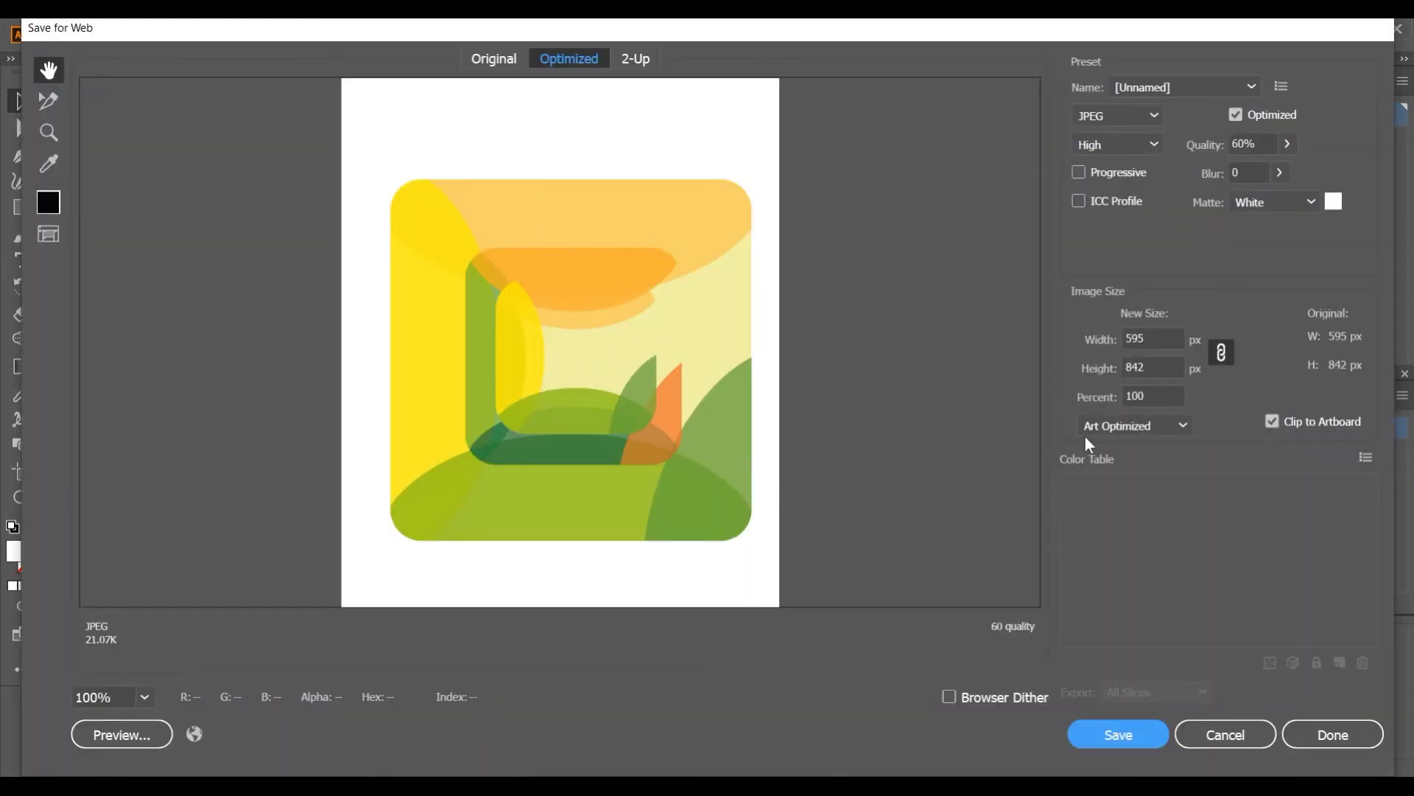
{"action": "left_click", "coordinate": [1202, 726]}
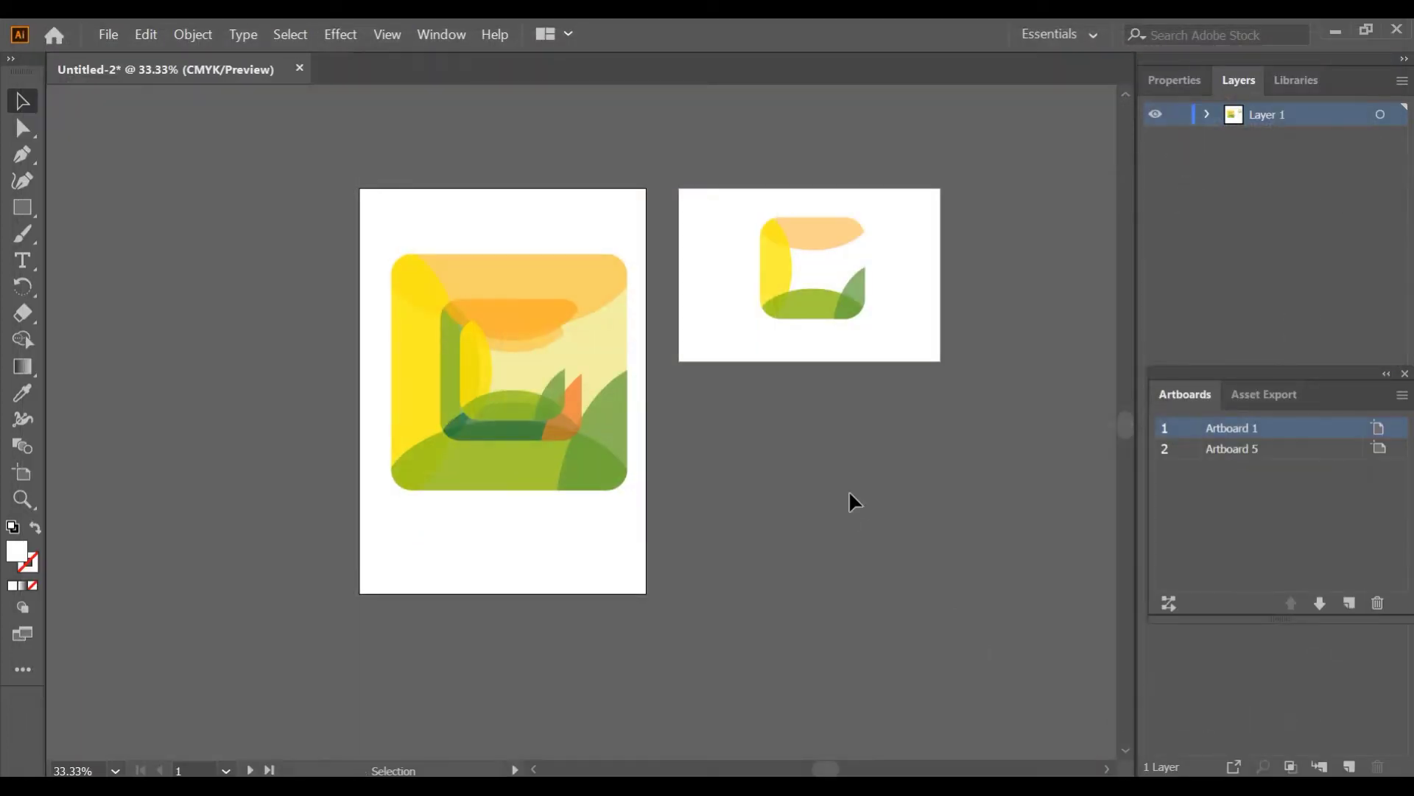
{"action": "left_click", "coordinate": [1232, 448]}
{"action": "key", "text": "ctrl+alt+shift+s"}
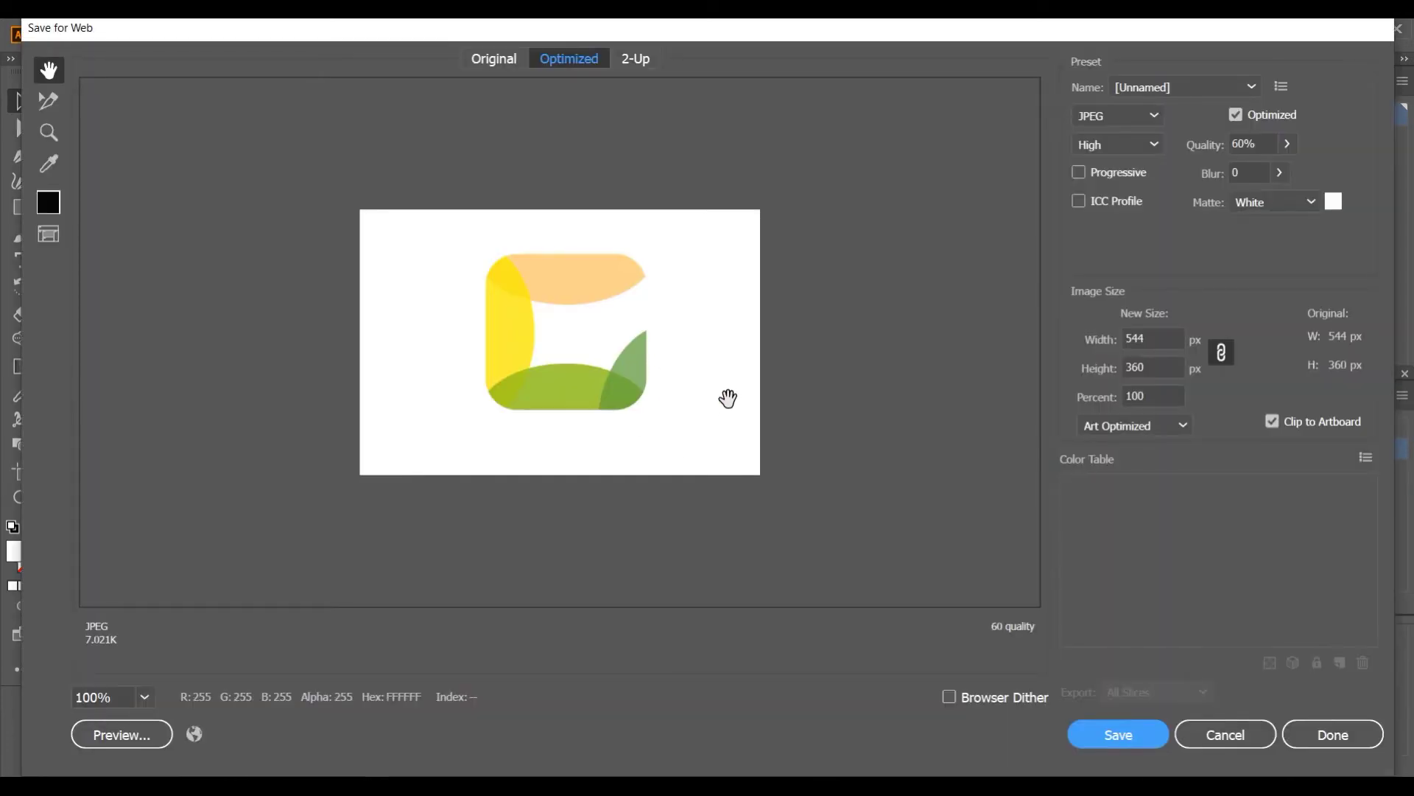
{"action": "left_click", "coordinate": [1349, 729]}
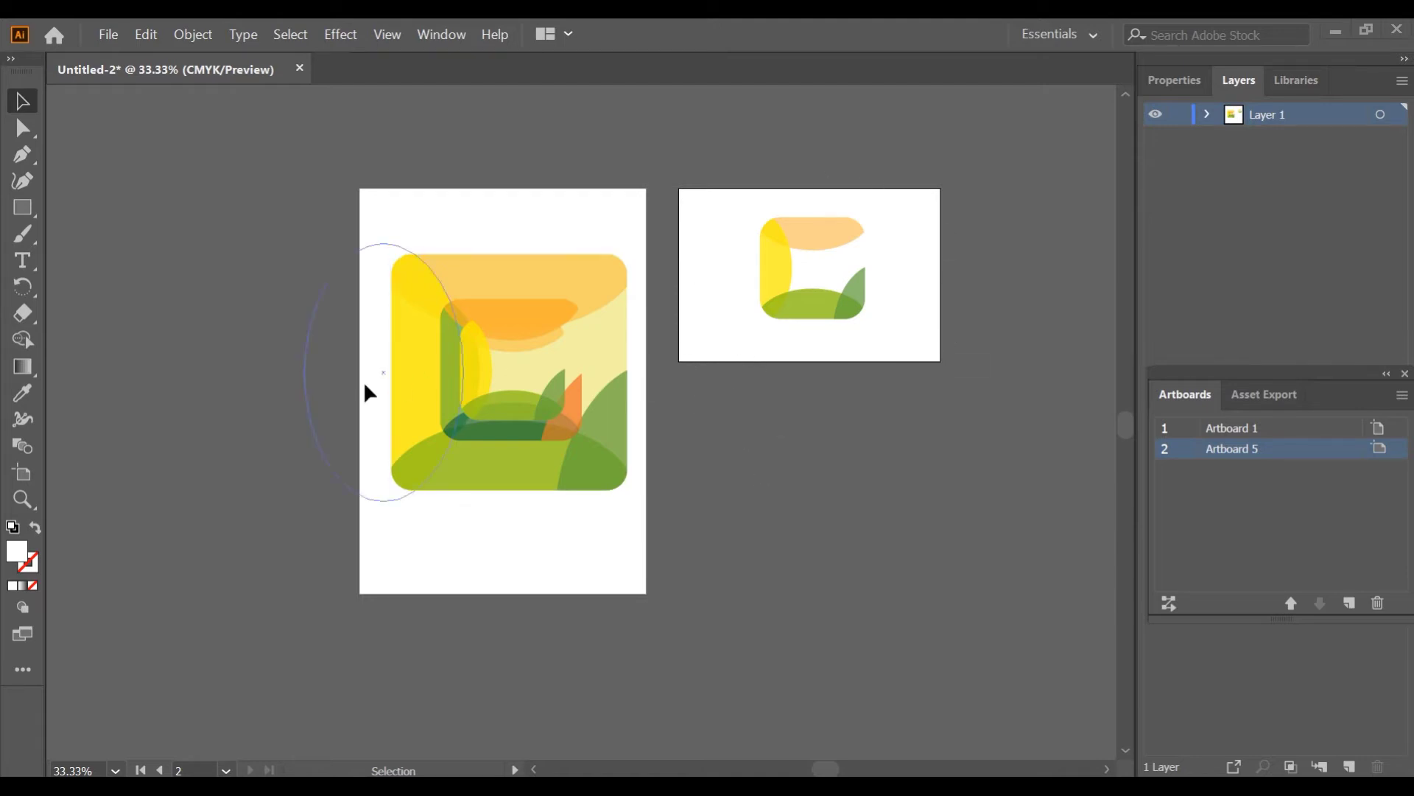
Step: Duplicate Artboard 5 together with its artwork directly below the original
{"action": "left_click", "coordinate": [22, 472]}
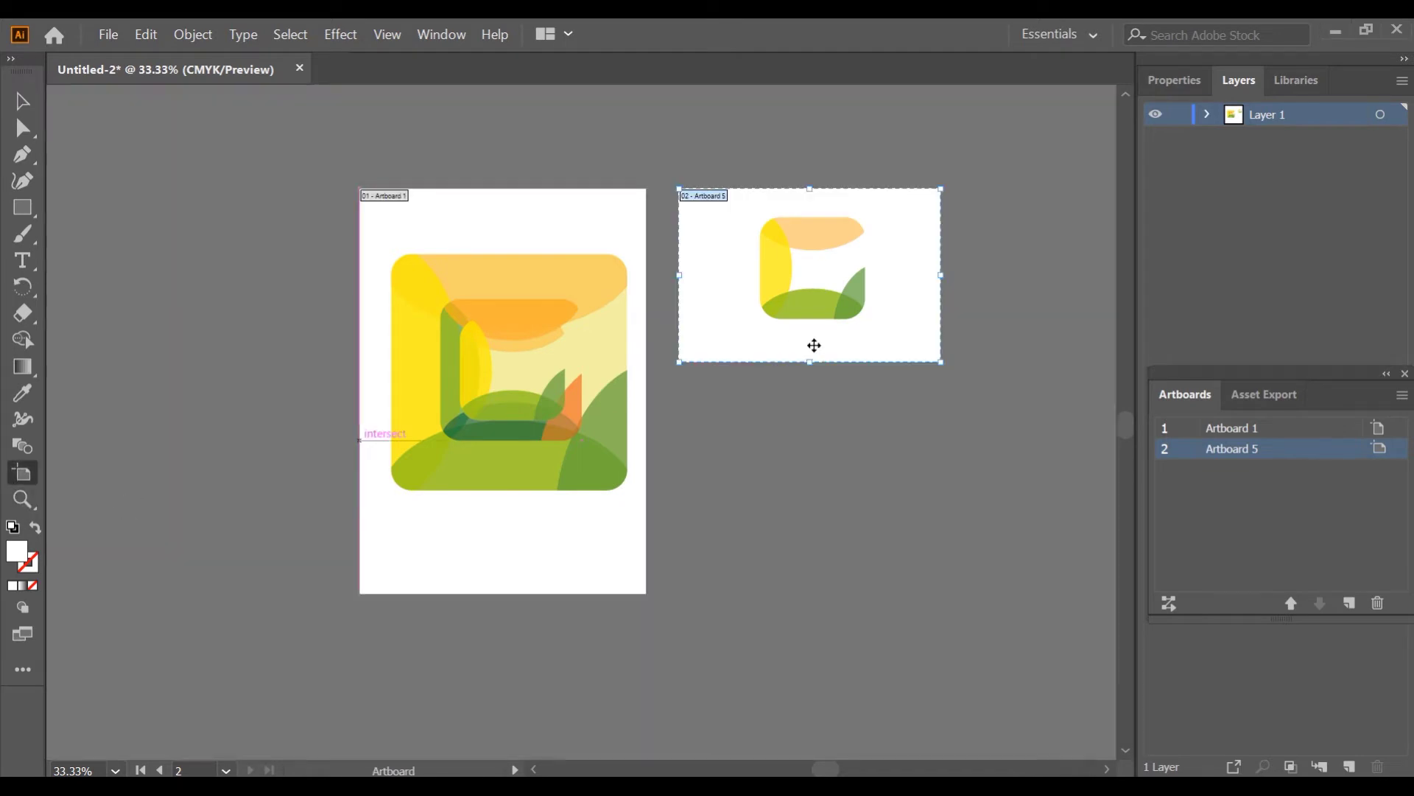
{"action": "key", "text": "alt"}
{"action": "left_click_drag", "start_coordinate": [745, 345], "coordinate": [733, 549]}
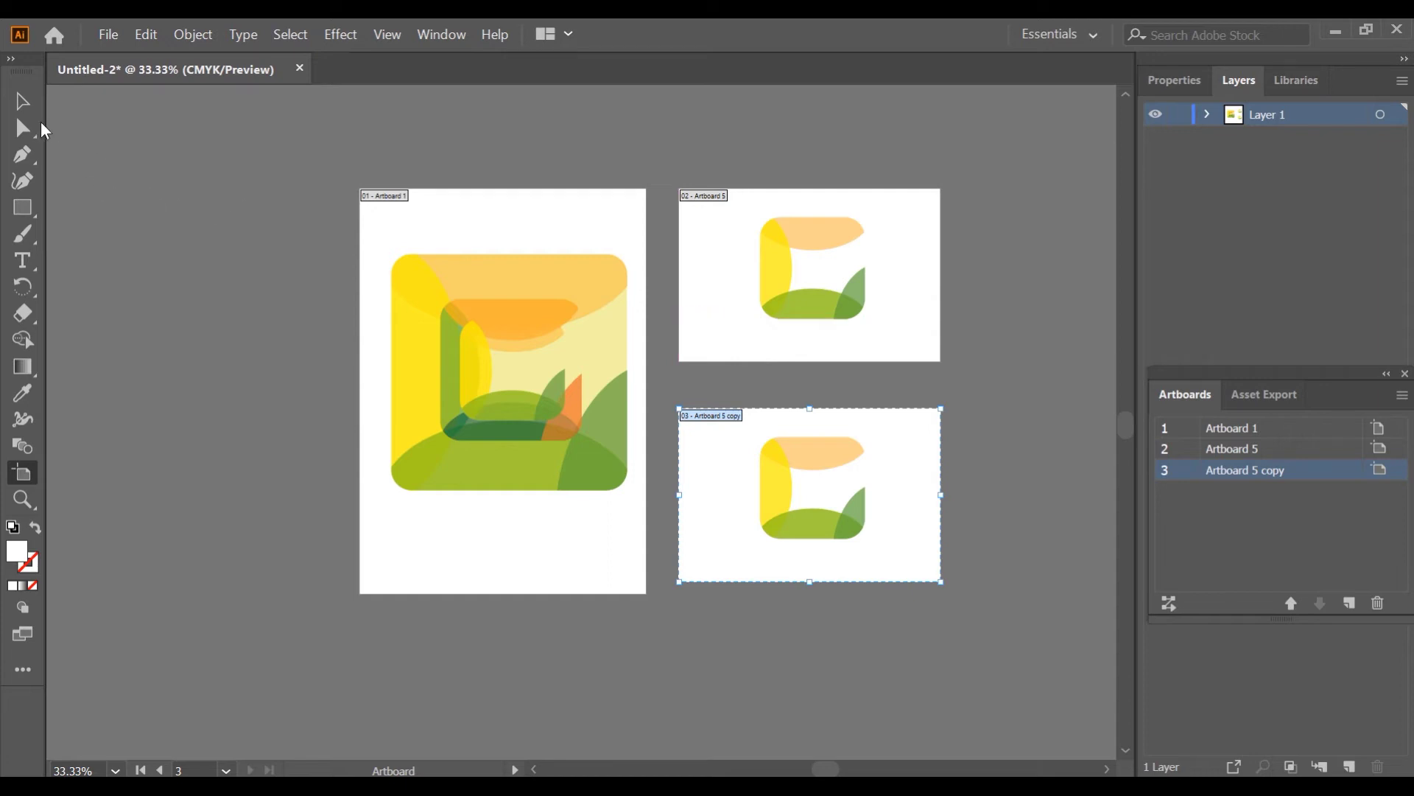
Step: Duplicate Artboard 1 with its artwork straight below the original, and undo the extra copy that overlaps it
{"action": "left_click", "coordinate": [1228, 433]}
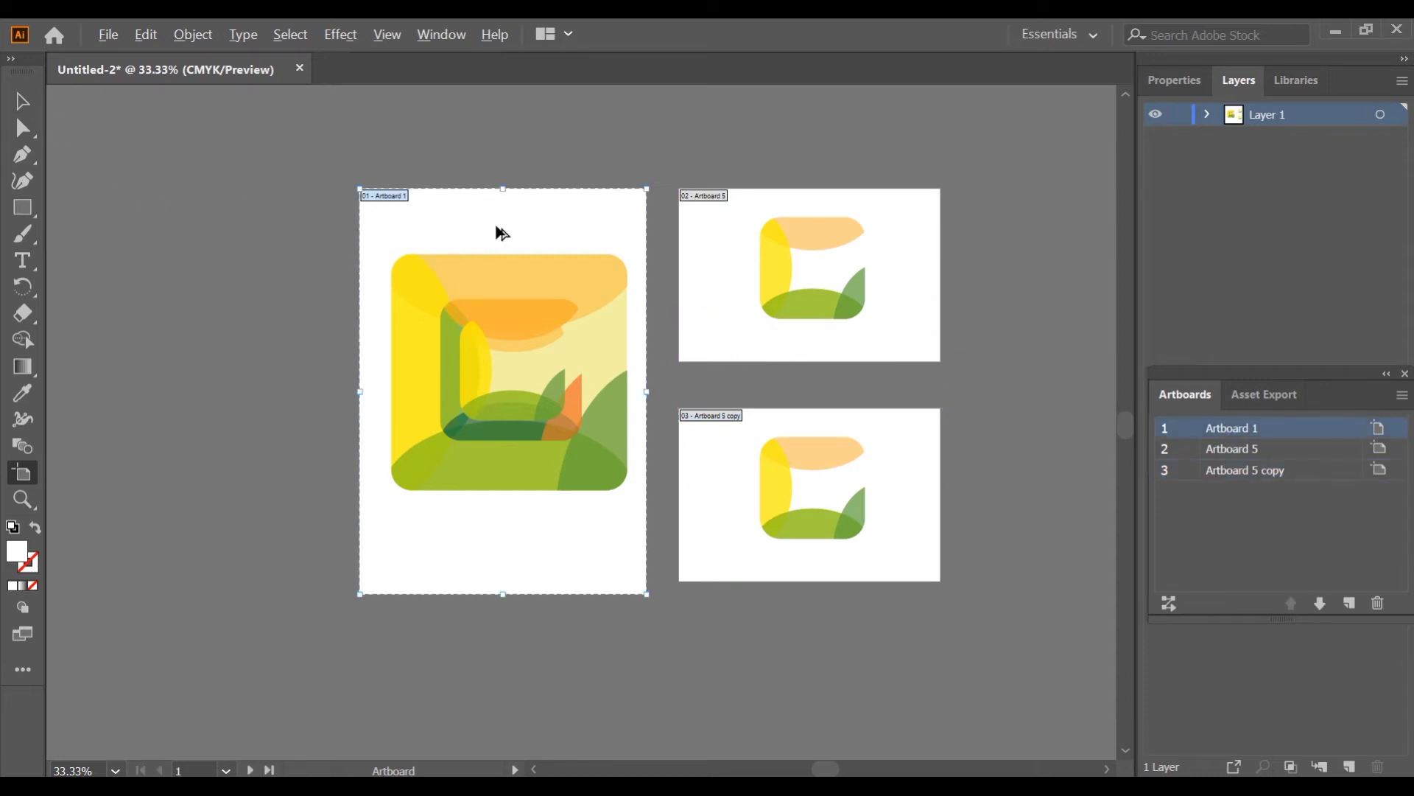
{"action": "scroll", "coordinate": [498, 243], "scroll_direction": "down", "scroll_amount": 1}
{"action": "scroll", "coordinate": [498, 254], "scroll_direction": "down", "scroll_amount": 1}
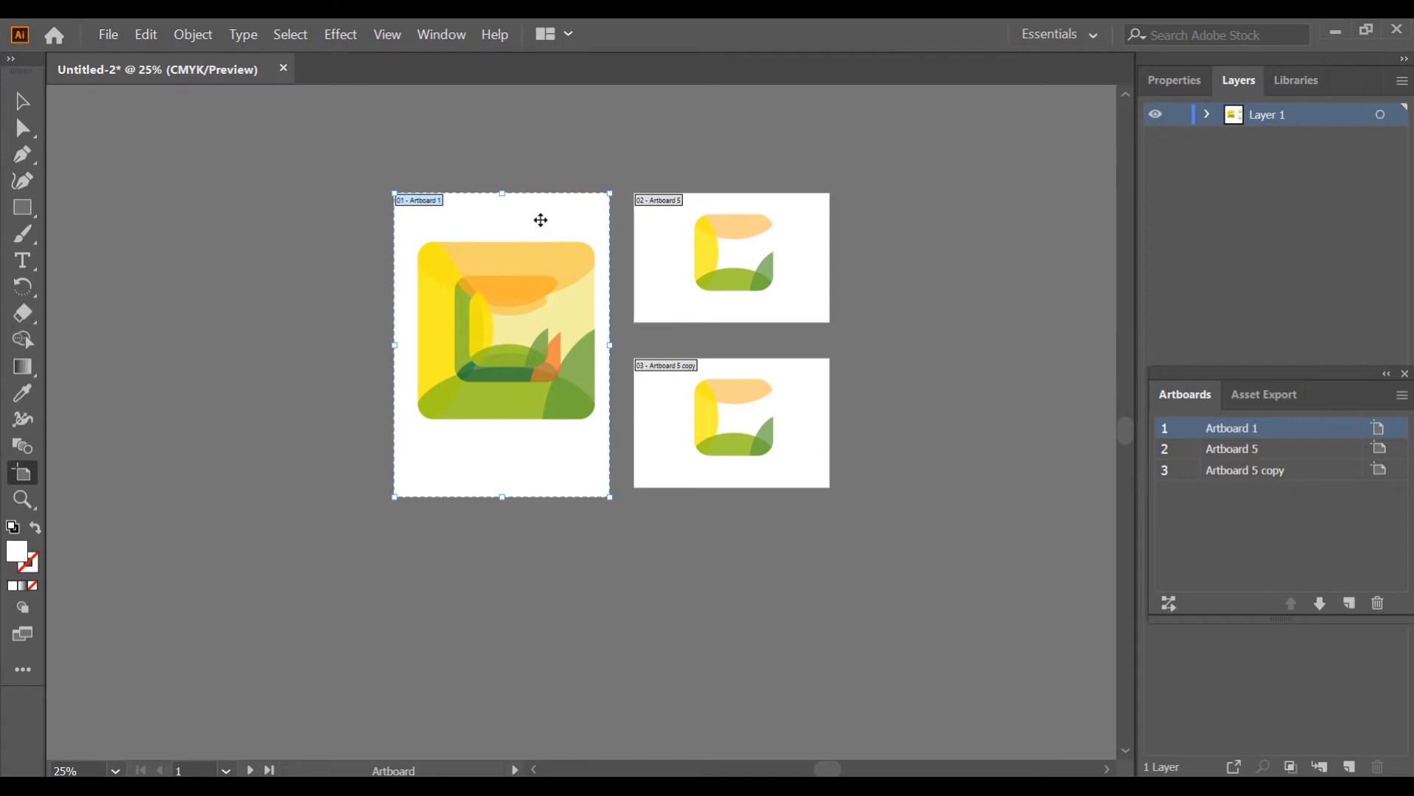
{"action": "left_click_drag", "start_coordinate": [545, 226], "coordinate": [382, 164]}
{"action": "key", "text": "alt"}
{"action": "key", "text": "alt+shift"}
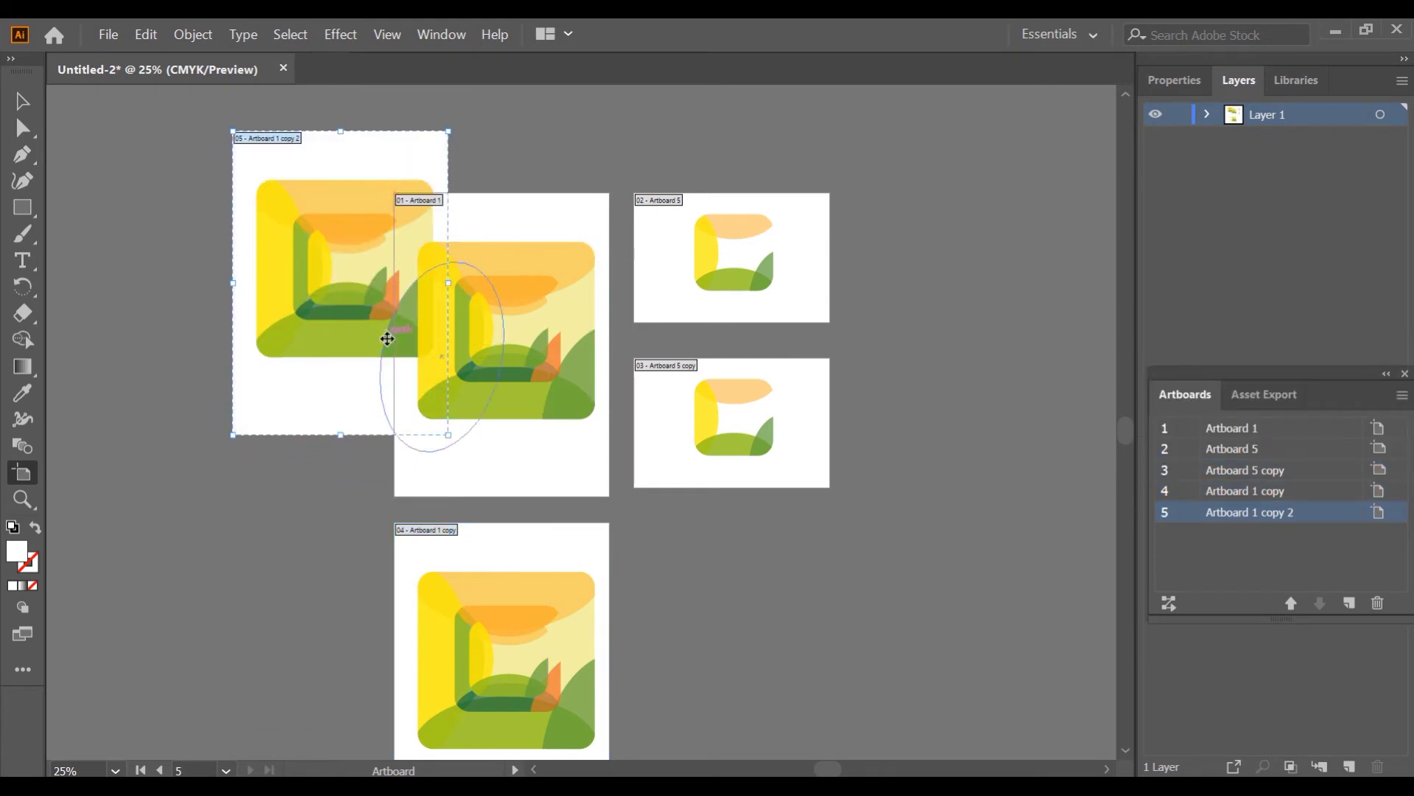
{"action": "key", "text": "ctrl+z"}
{"action": "scroll", "coordinate": [338, 555], "scroll_direction": "down", "scroll_amount": 3}
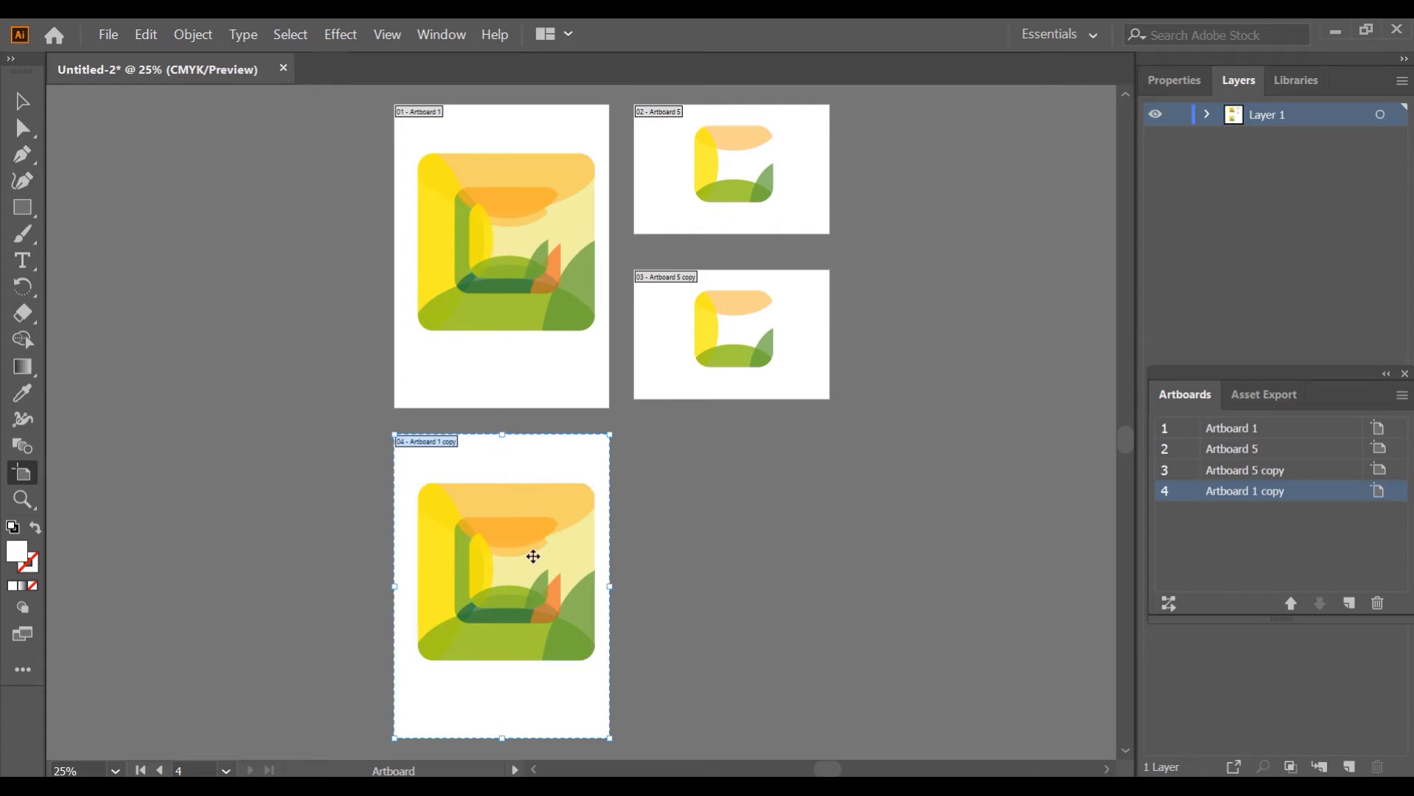
Step: Resize the Artboard 1 copy to 400 mm wide and 500 mm high
{"action": "double_click", "coordinate": [23, 474]}
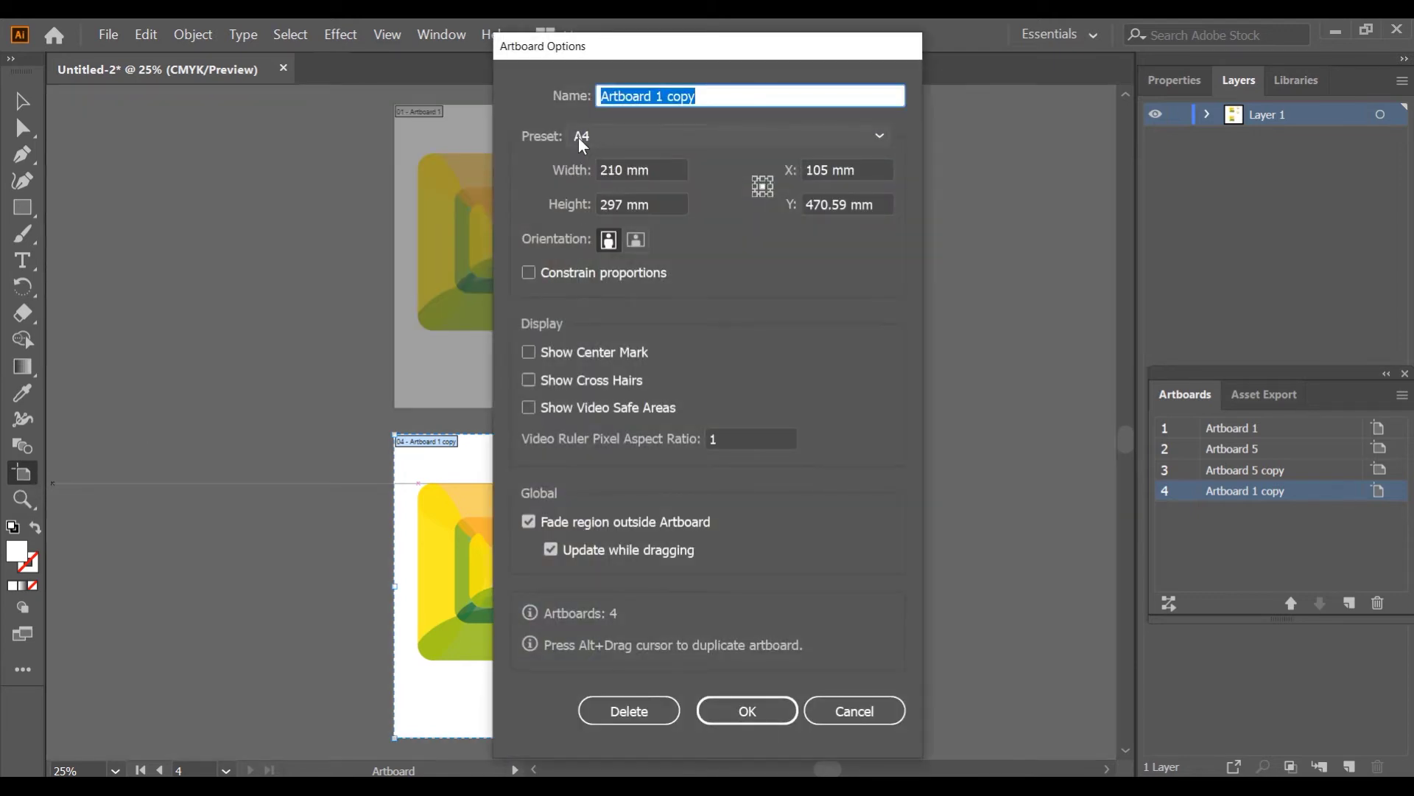
{"action": "left_click", "coordinate": [582, 140]}
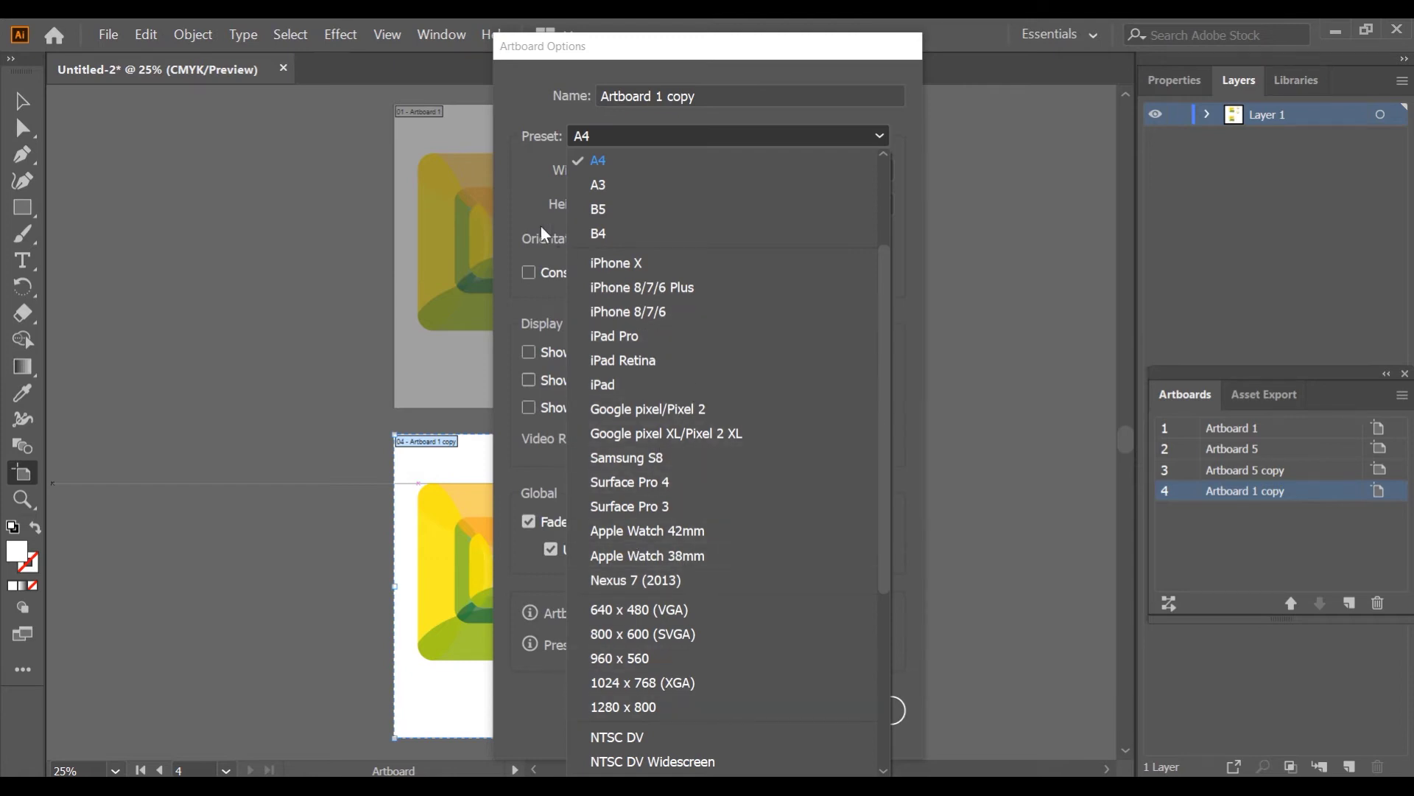
{"action": "left_click", "coordinate": [609, 160]}
{"action": "double_click", "coordinate": [620, 168]}
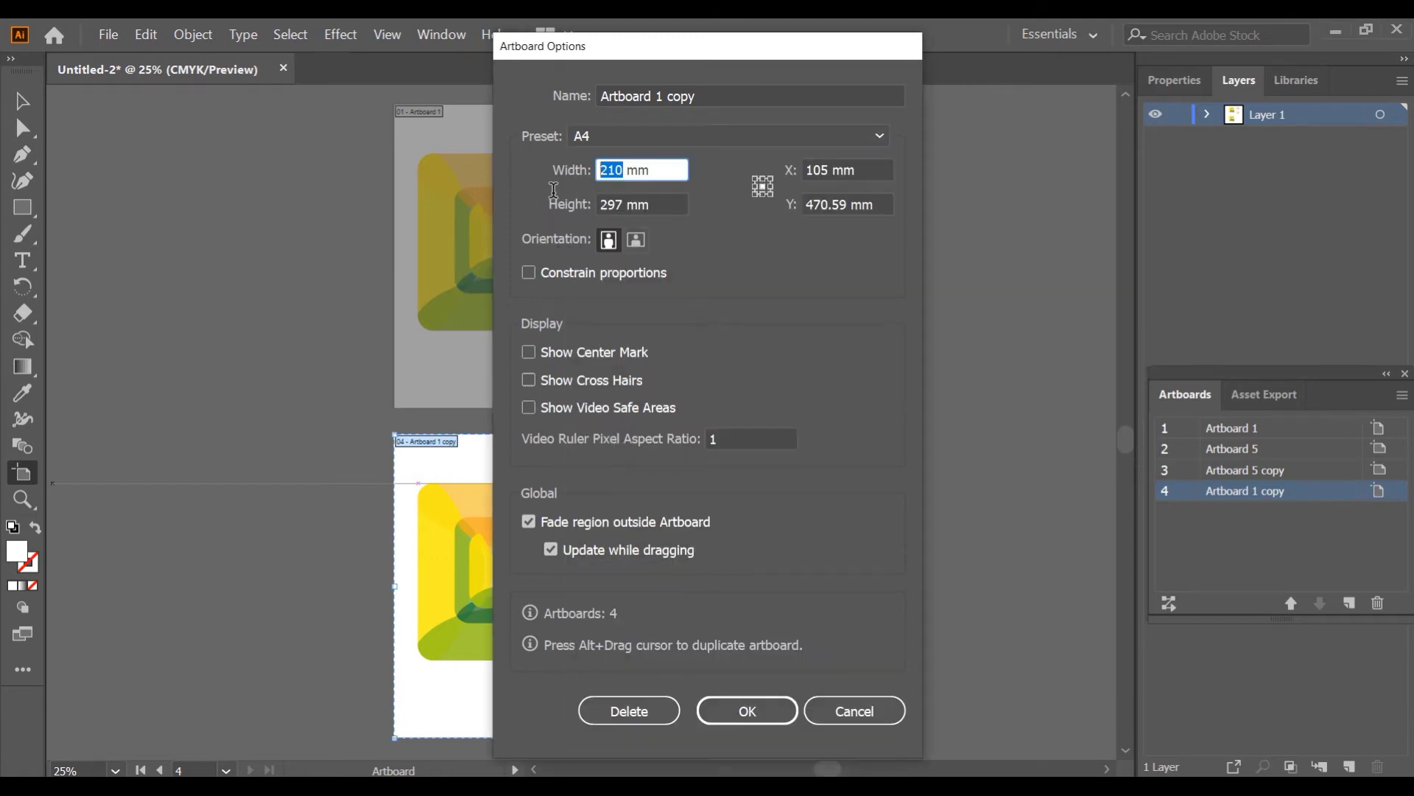
{"action": "type", "text": "400"}
{"action": "double_click", "coordinate": [615, 204]}
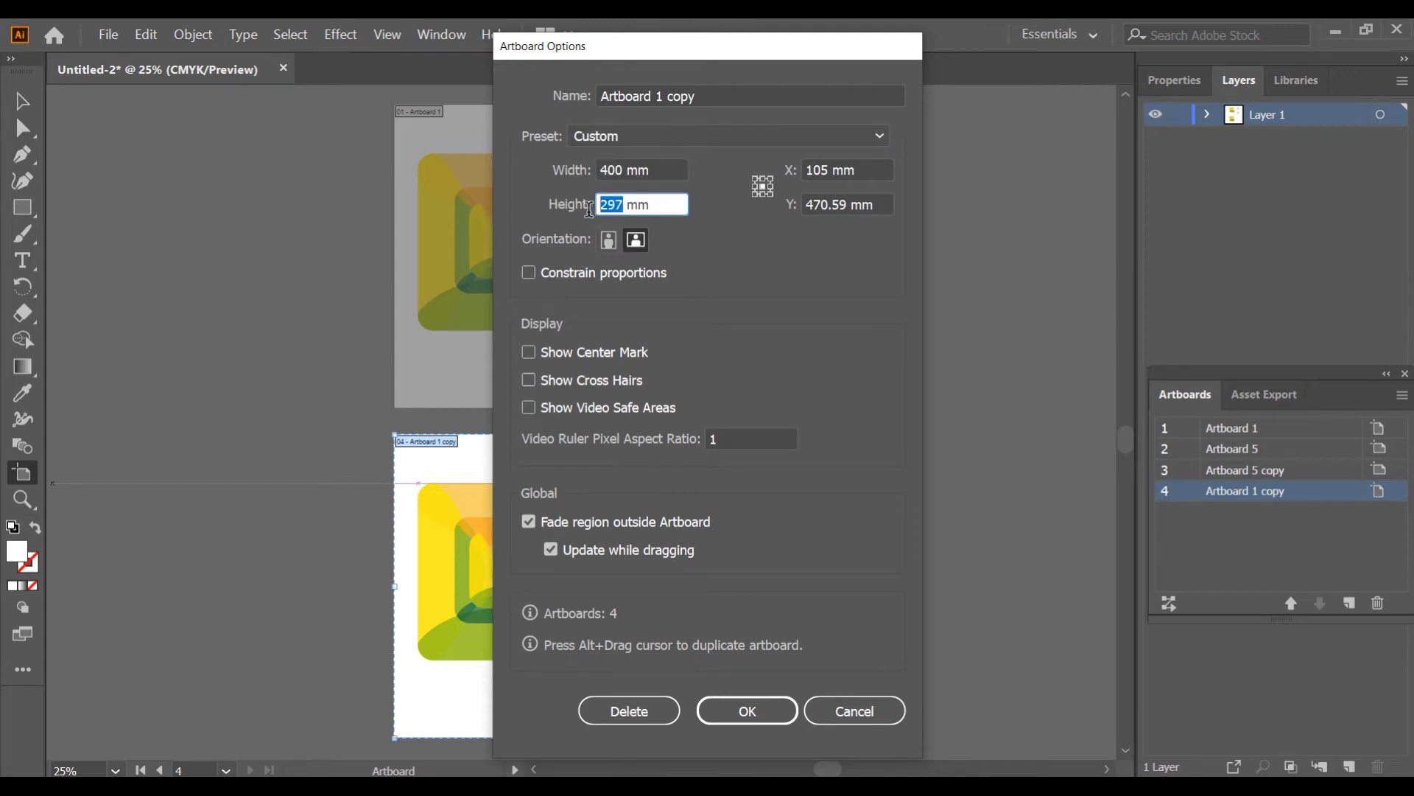
{"action": "type", "text": "500"}
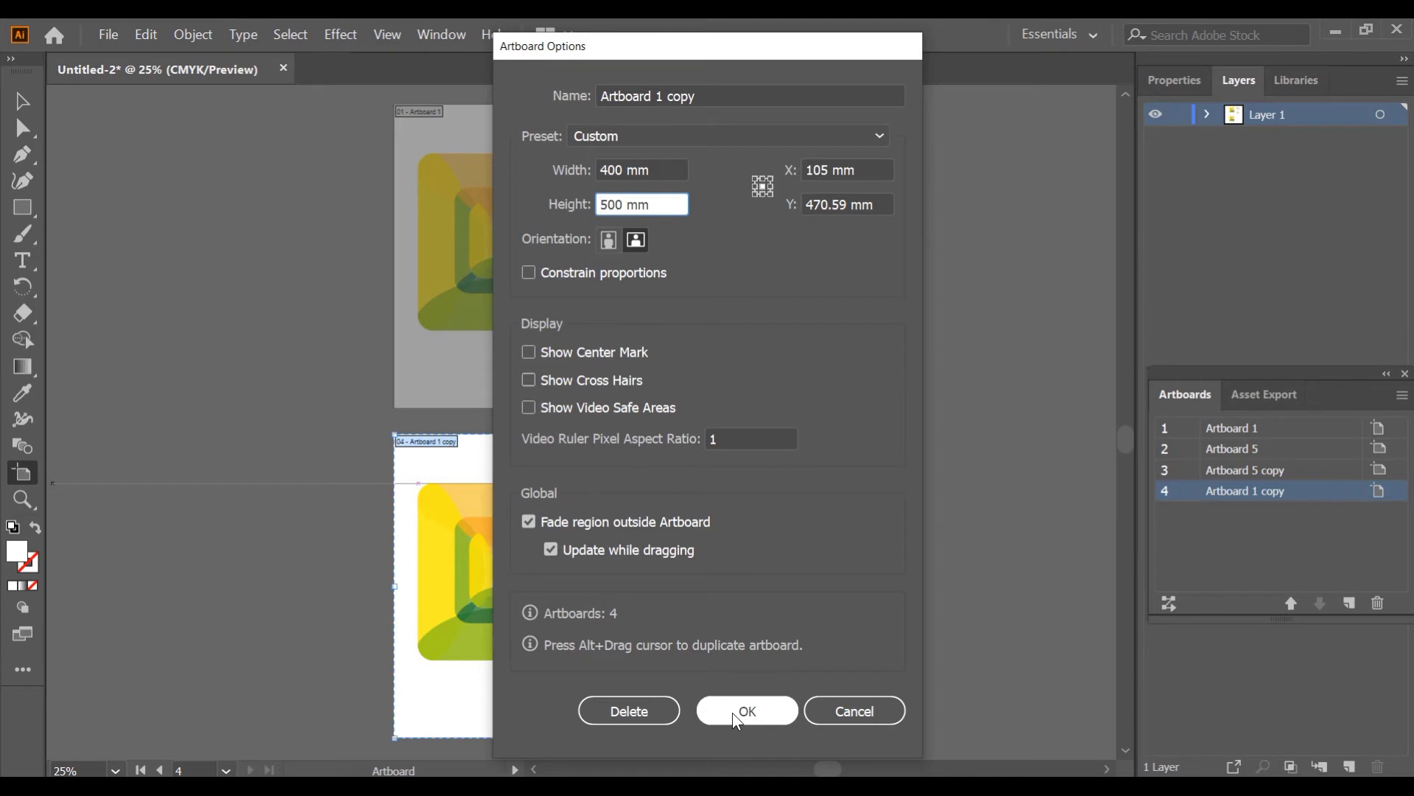
{"action": "left_click", "coordinate": [745, 711]}
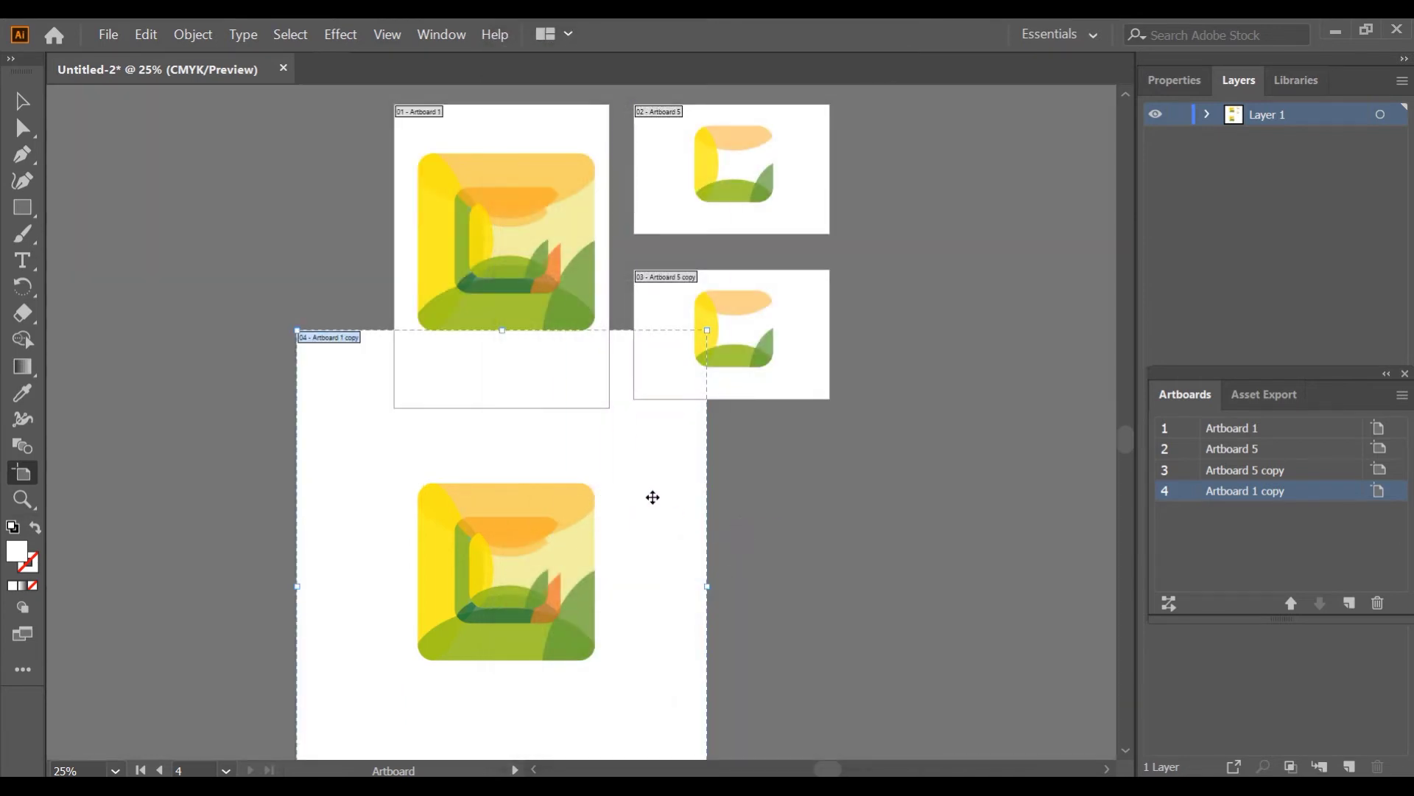
Step: Move the enlarged artboard with its artwork down so it clears the artboards above it
{"action": "left_click_drag", "start_coordinate": [657, 467], "coordinate": [675, 575]}
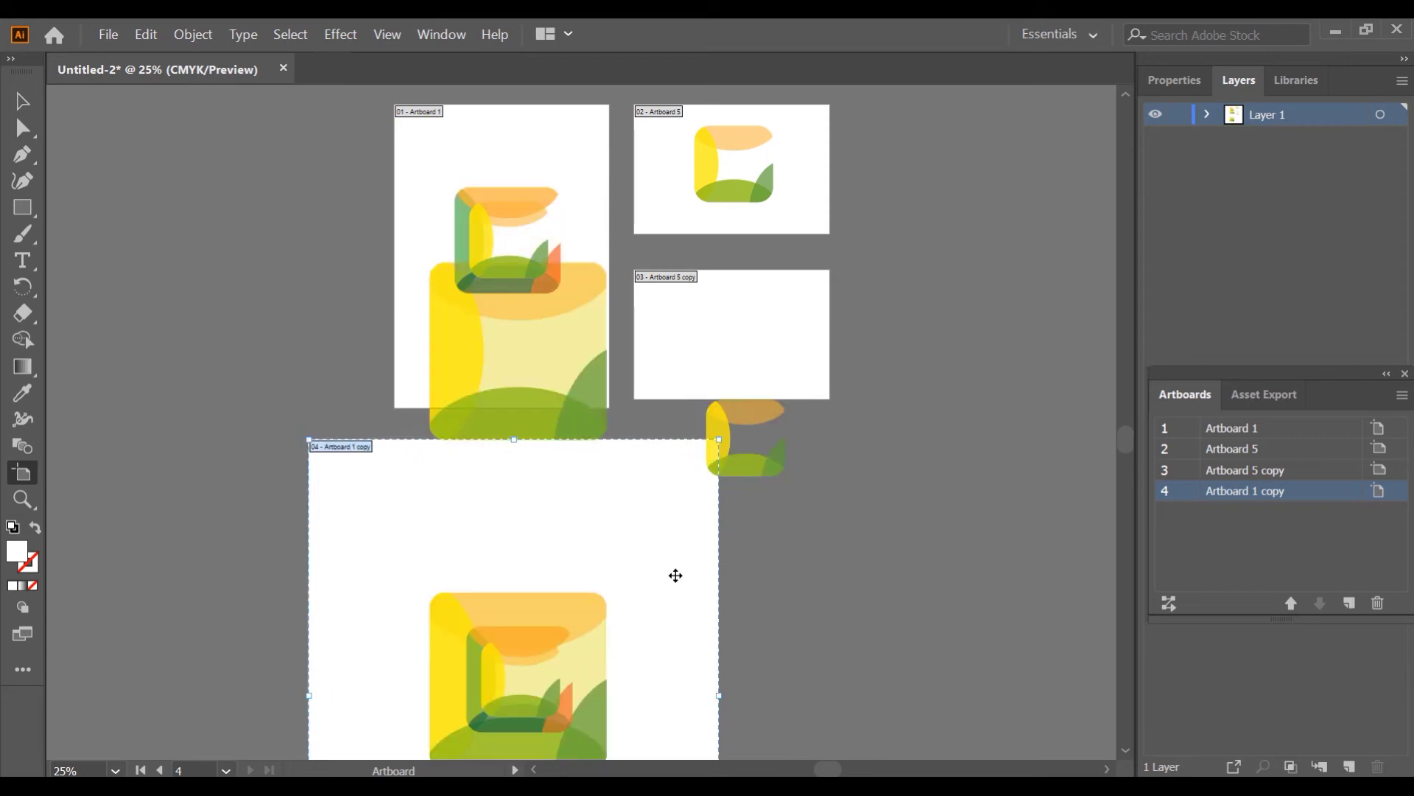
{"action": "key", "text": "ctrl+minus"}
{"action": "key", "text": "v"}
{"action": "scroll", "coordinate": [810, 549], "scroll_direction": "up", "scroll_amount": 1}
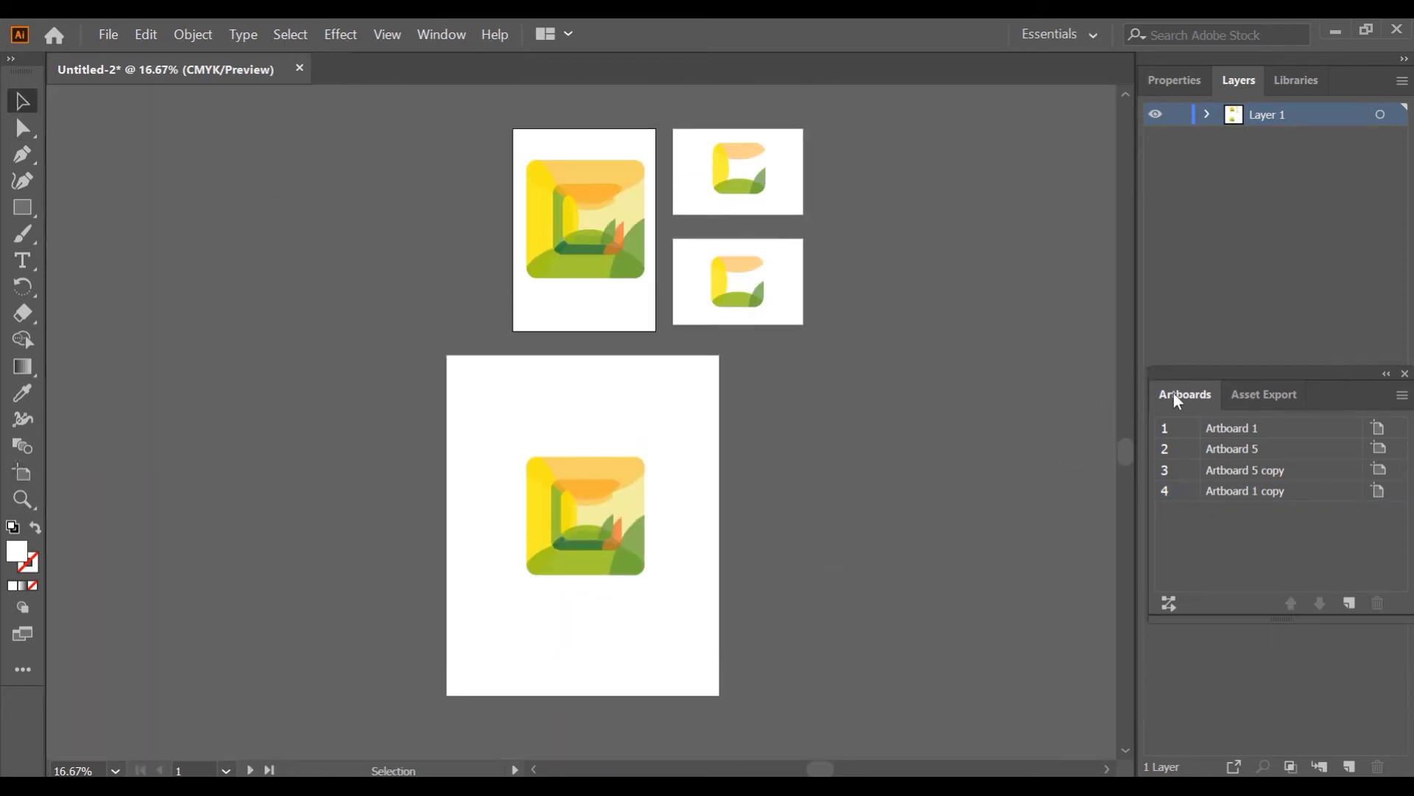
Step: Add a new blank artboard to the document, beside the two landscape artboards
{"action": "left_click", "coordinate": [1351, 604]}
{"action": "scroll", "coordinate": [661, 515], "scroll_direction": "down", "scroll_amount": 3}
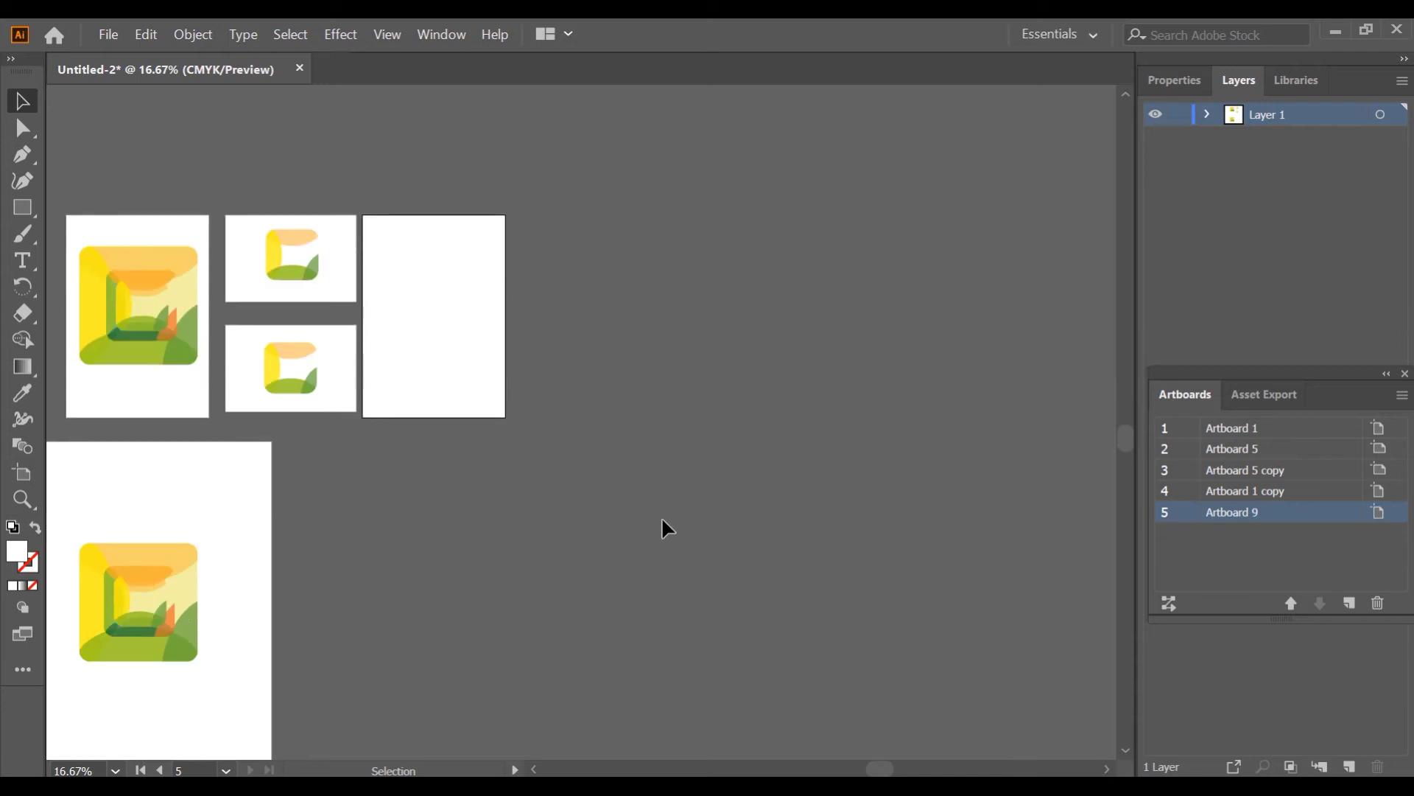
{"action": "scroll", "coordinate": [658, 522], "scroll_direction": "left", "scroll_amount": 3}
{"action": "scroll", "coordinate": [658, 522], "scroll_direction": "left", "scroll_amount": 1}
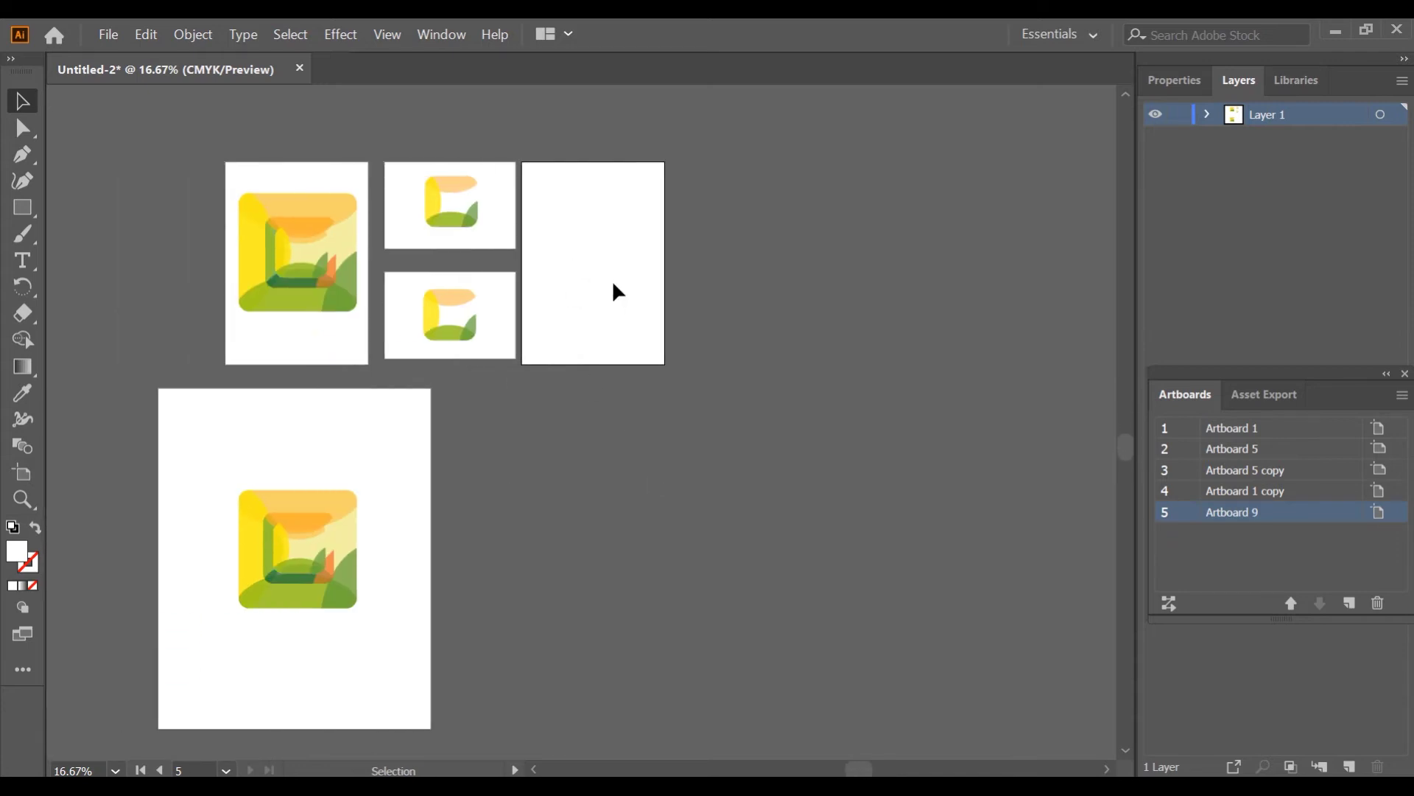
Step: View Artboard 9 at full window size and return to the overview of all artboards
{"action": "left_click", "coordinate": [1122, 626]}
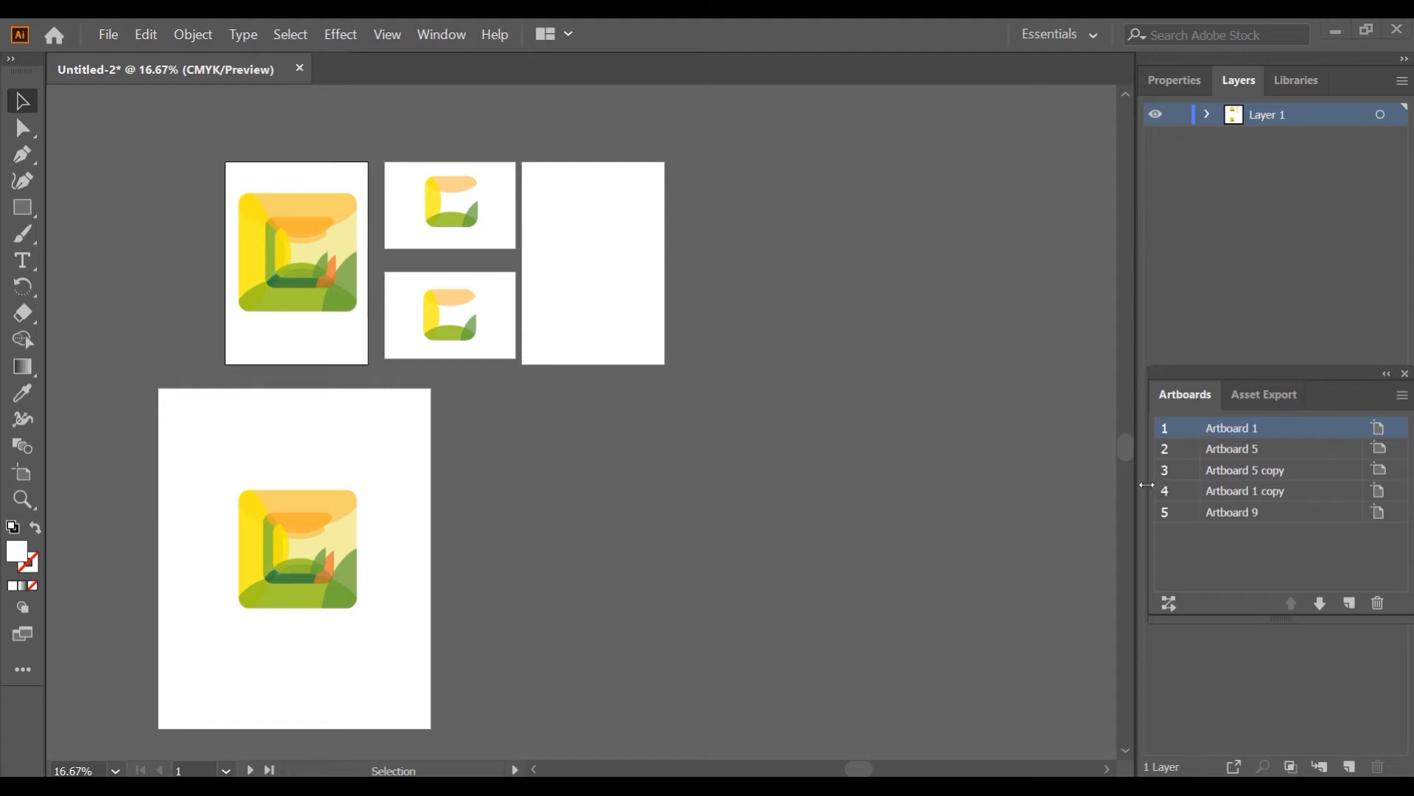
{"action": "left_click", "coordinate": [1234, 512]}
{"action": "double_click", "coordinate": [1250, 514]}
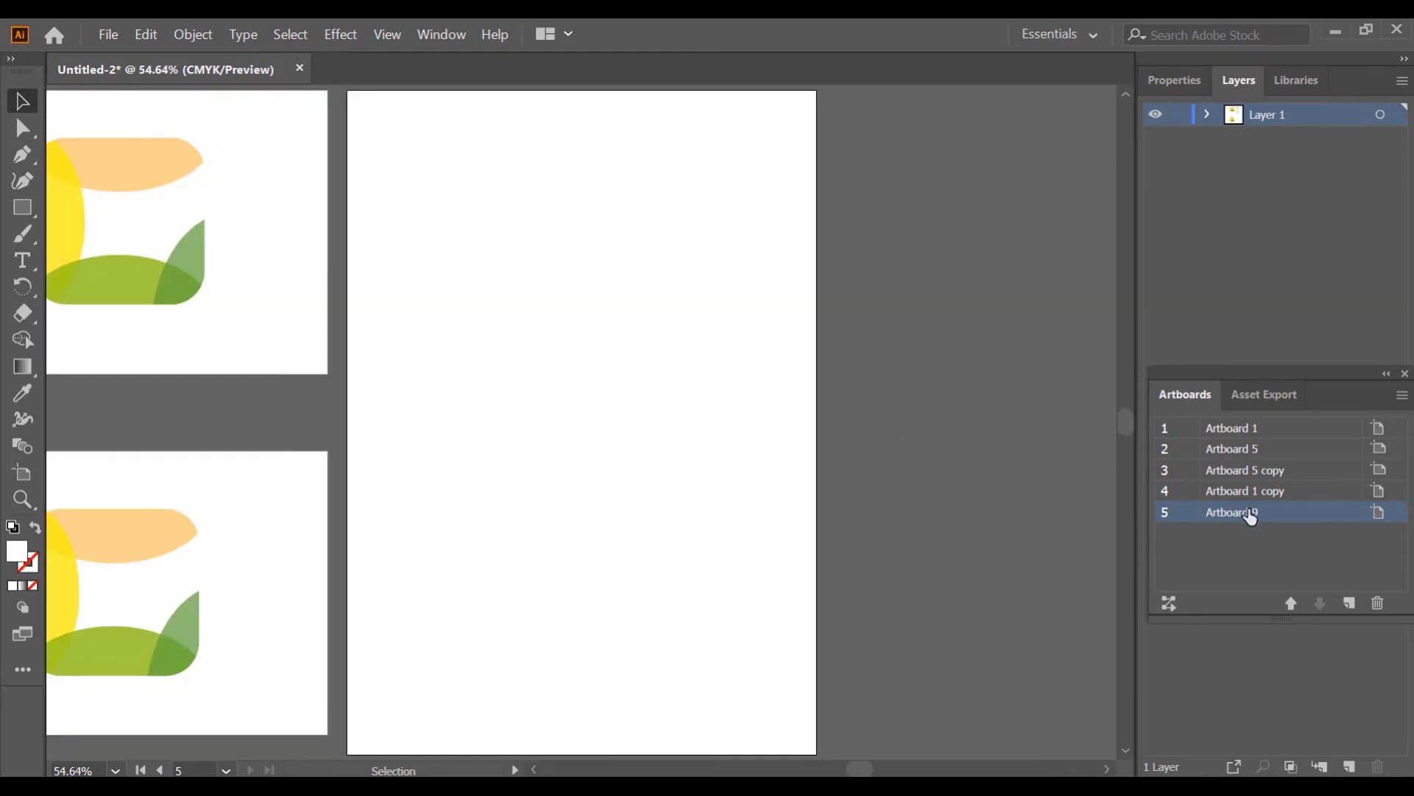
{"action": "scroll", "coordinate": [611, 442], "scroll_direction": "down", "scroll_amount": 4, "text": "alt"}
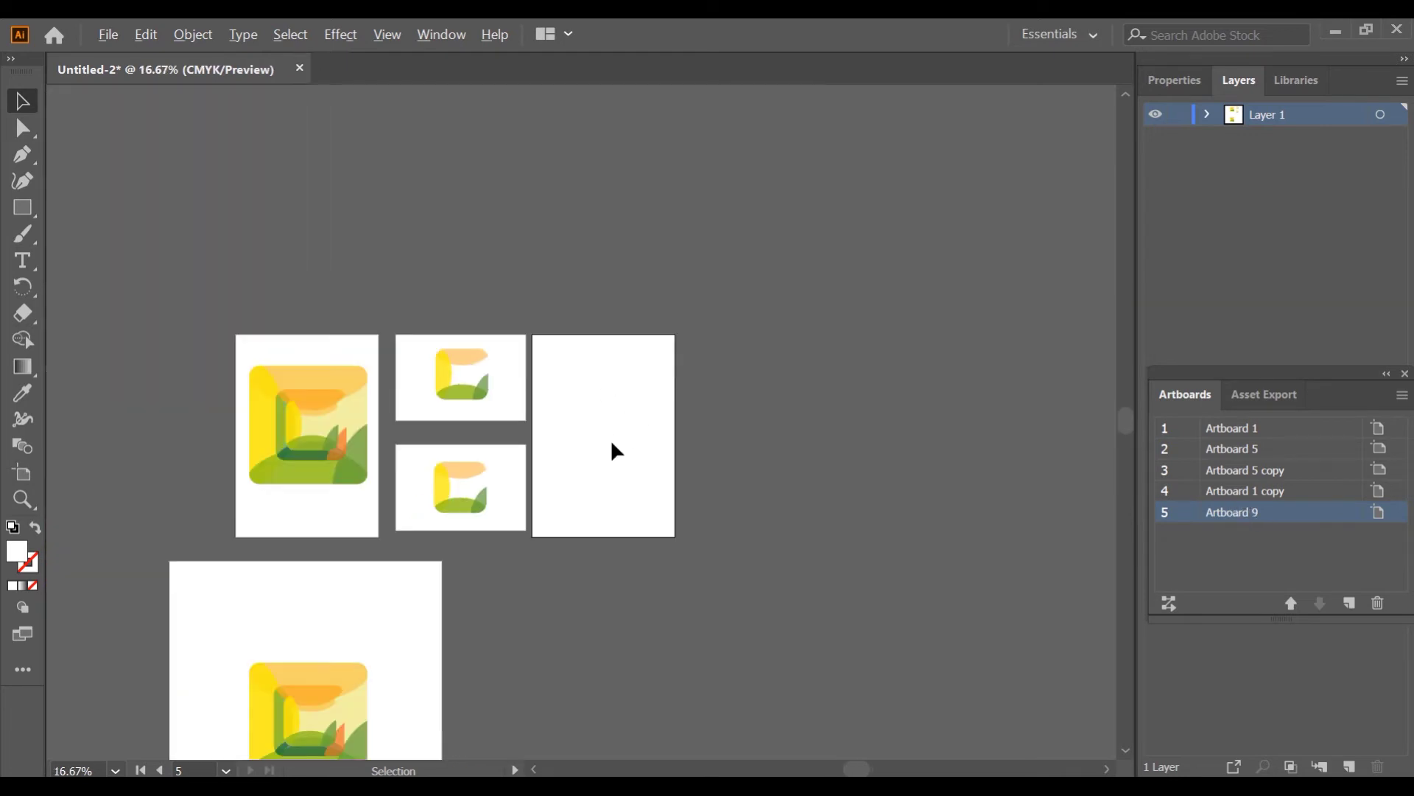
{"action": "scroll", "coordinate": [612, 444], "scroll_direction": "down", "scroll_amount": 3}
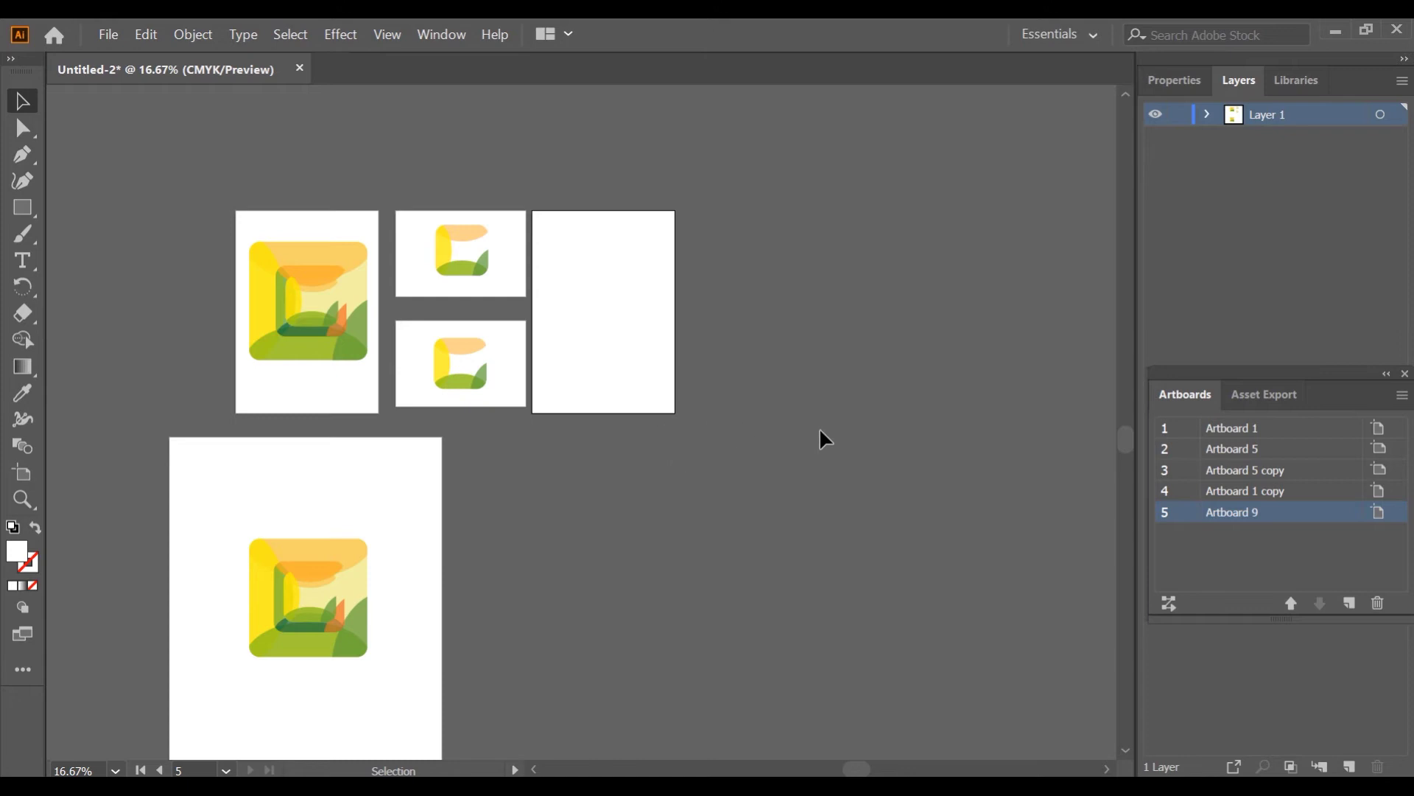
Step: Add another blank portrait artboard next to the blank Artboard 9
{"action": "left_click", "coordinate": [1348, 600]}
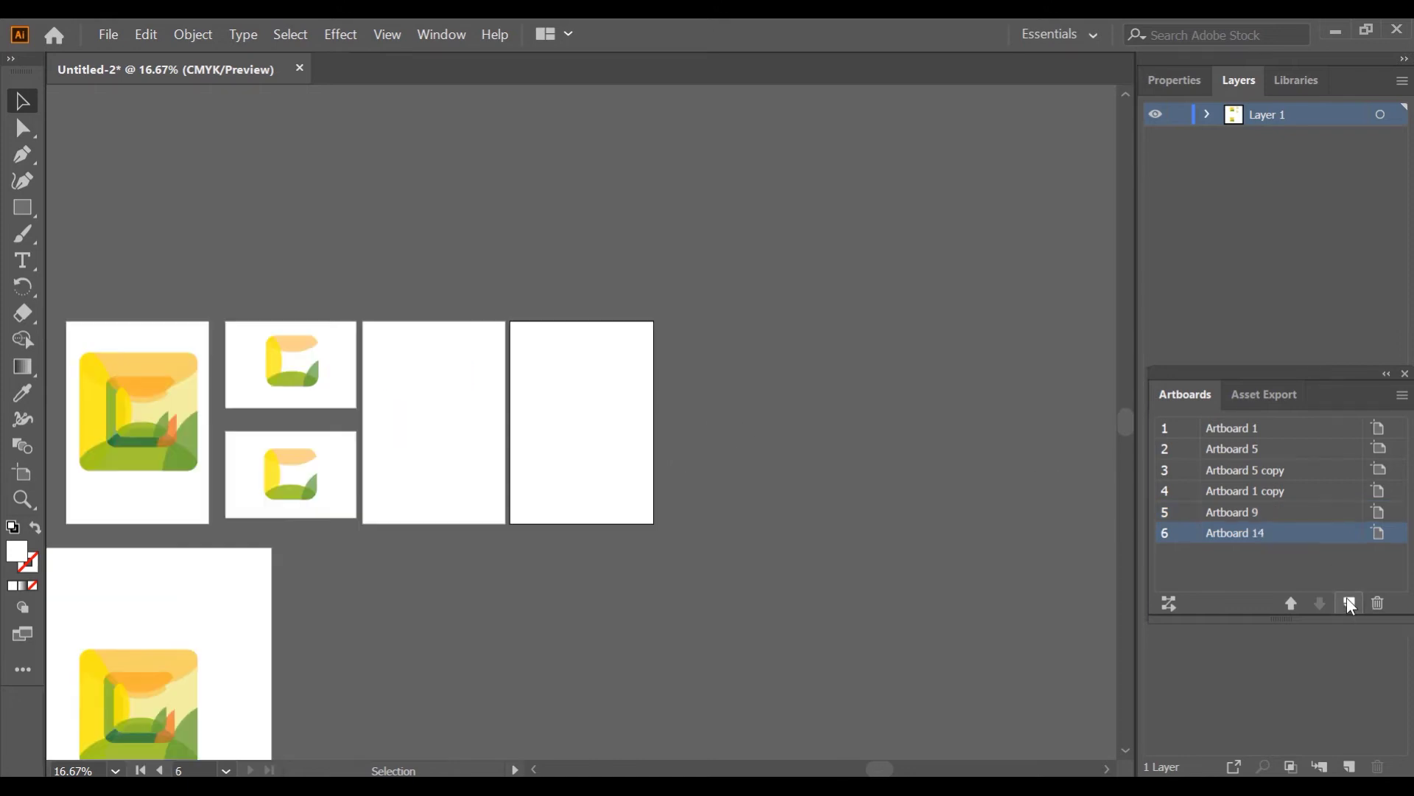
{"action": "scroll", "coordinate": [568, 398], "scroll_direction": "down", "scroll_amount": 5}
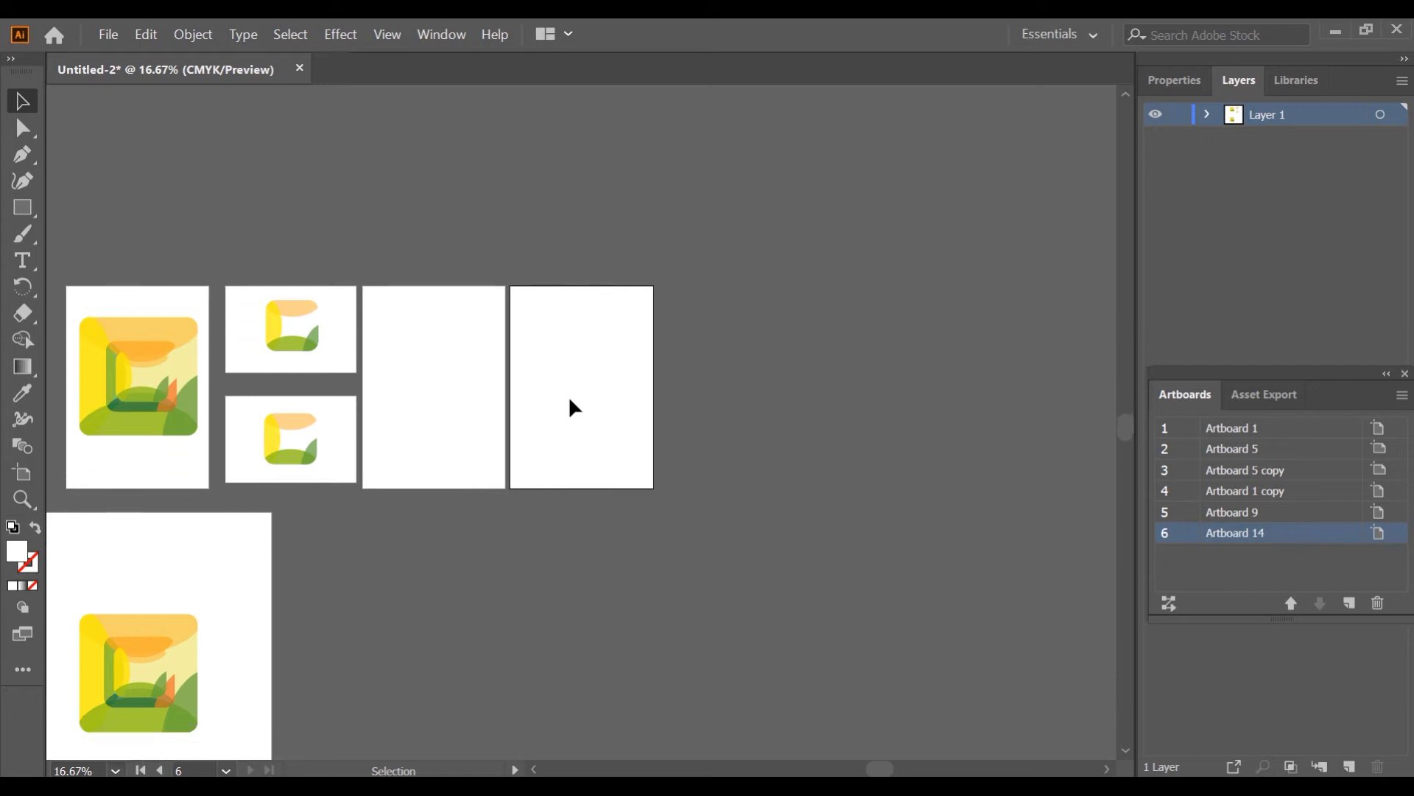
{"action": "scroll", "coordinate": [567, 408], "scroll_direction": "left", "scroll_amount": 2}
{"action": "scroll", "coordinate": [568, 414], "scroll_direction": "left", "scroll_amount": 3}
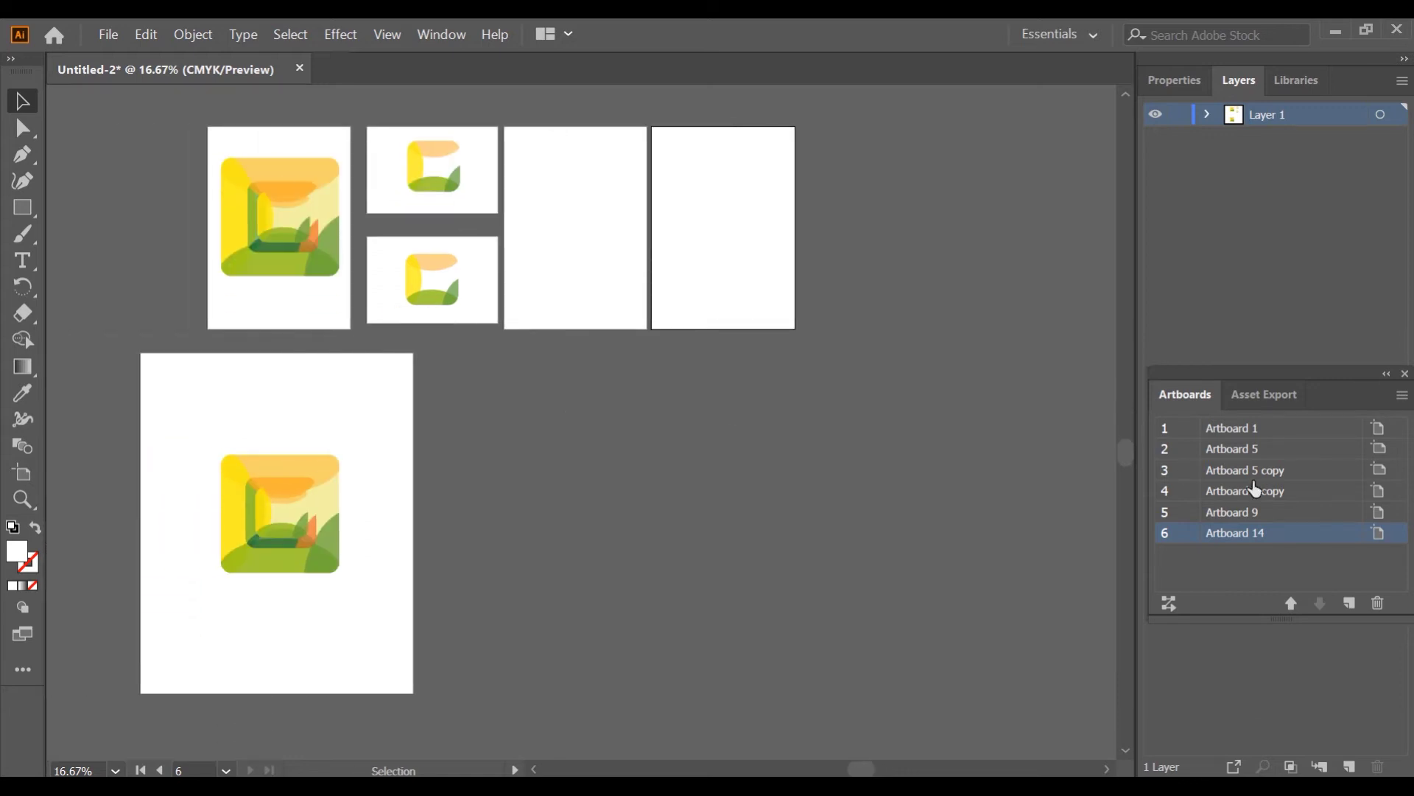
Step: Make the large Artboard 1 copy active and add a new blank artboard of the same size beside it
{"action": "left_click", "coordinate": [1378, 492]}
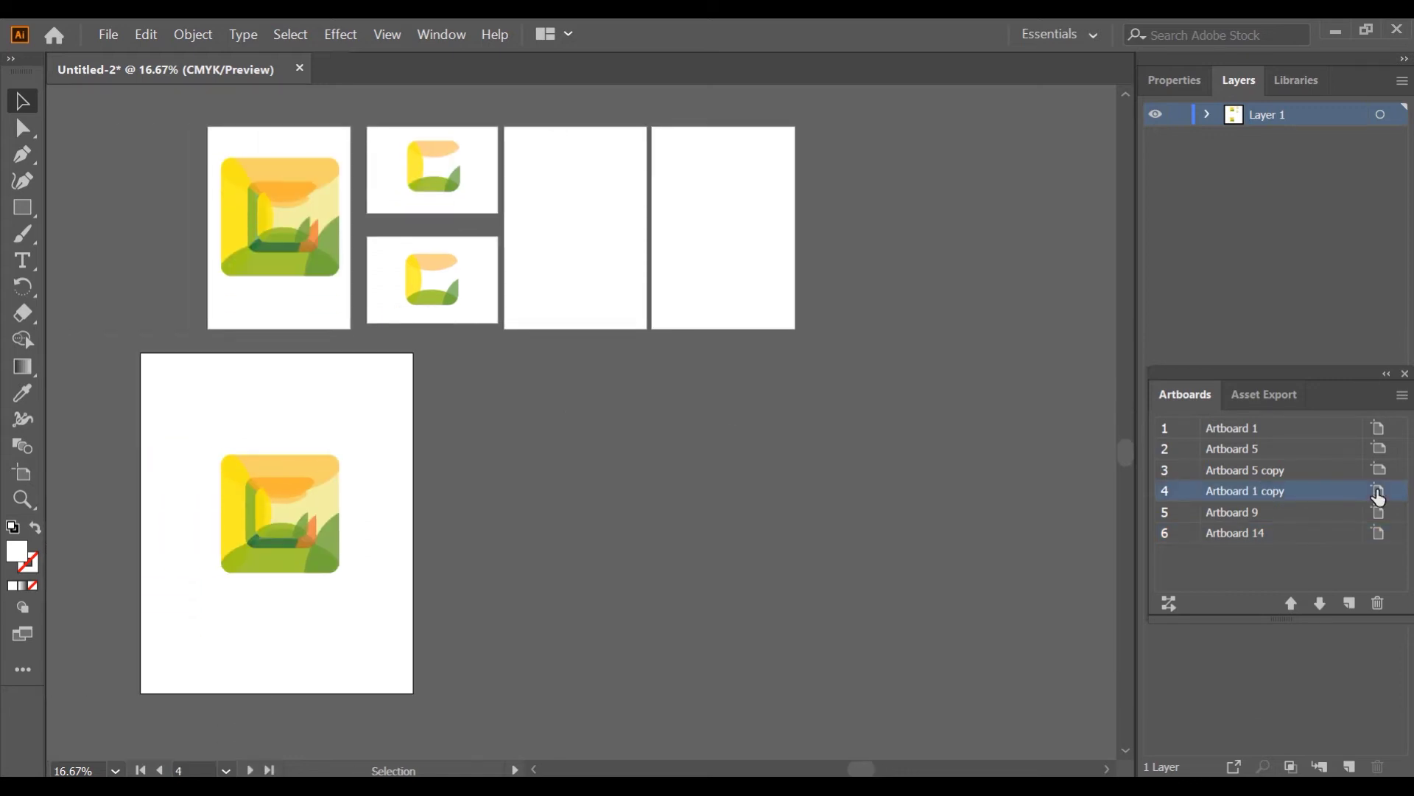
{"action": "left_click", "coordinate": [1265, 501]}
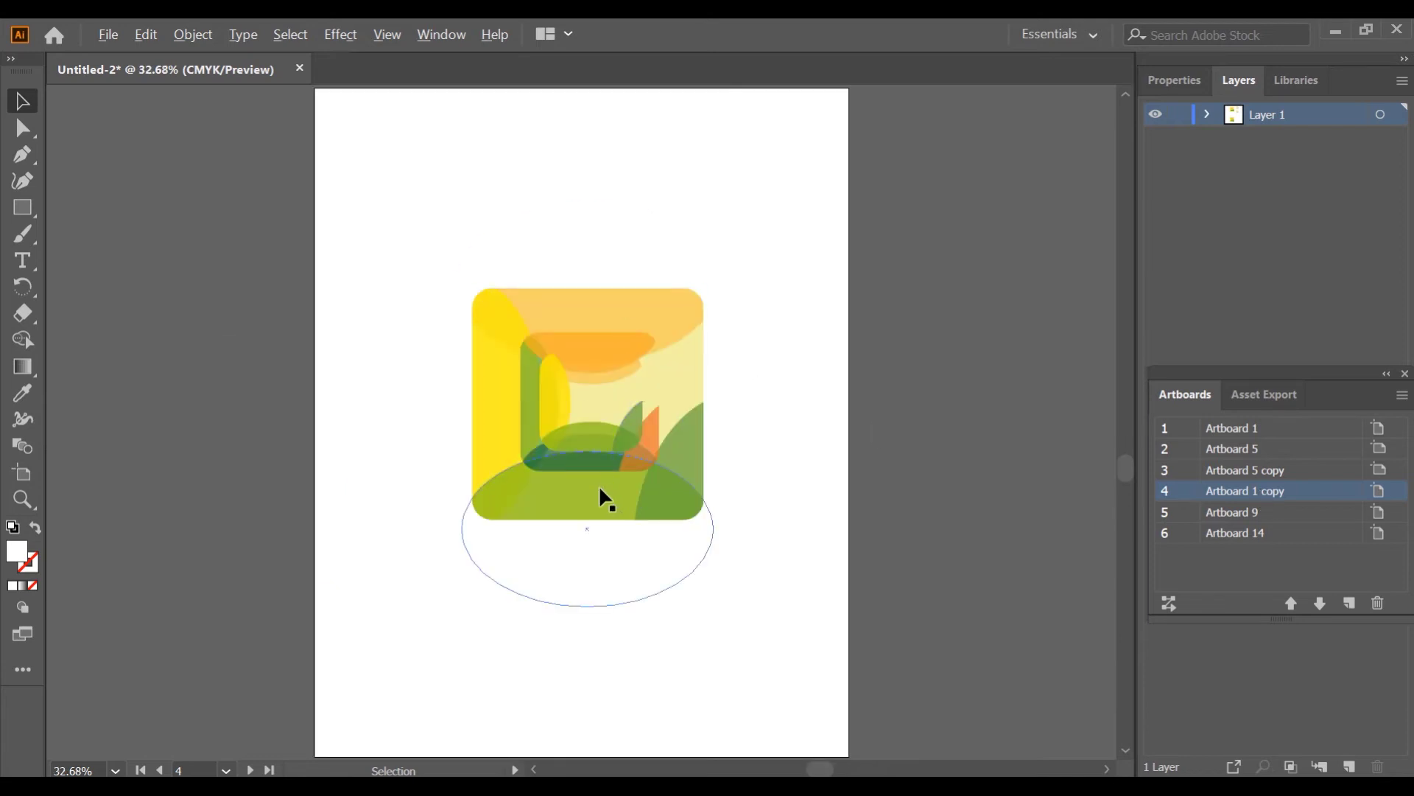
{"action": "scroll", "coordinate": [600, 490], "scroll_direction": "down", "scroll_amount": 4}
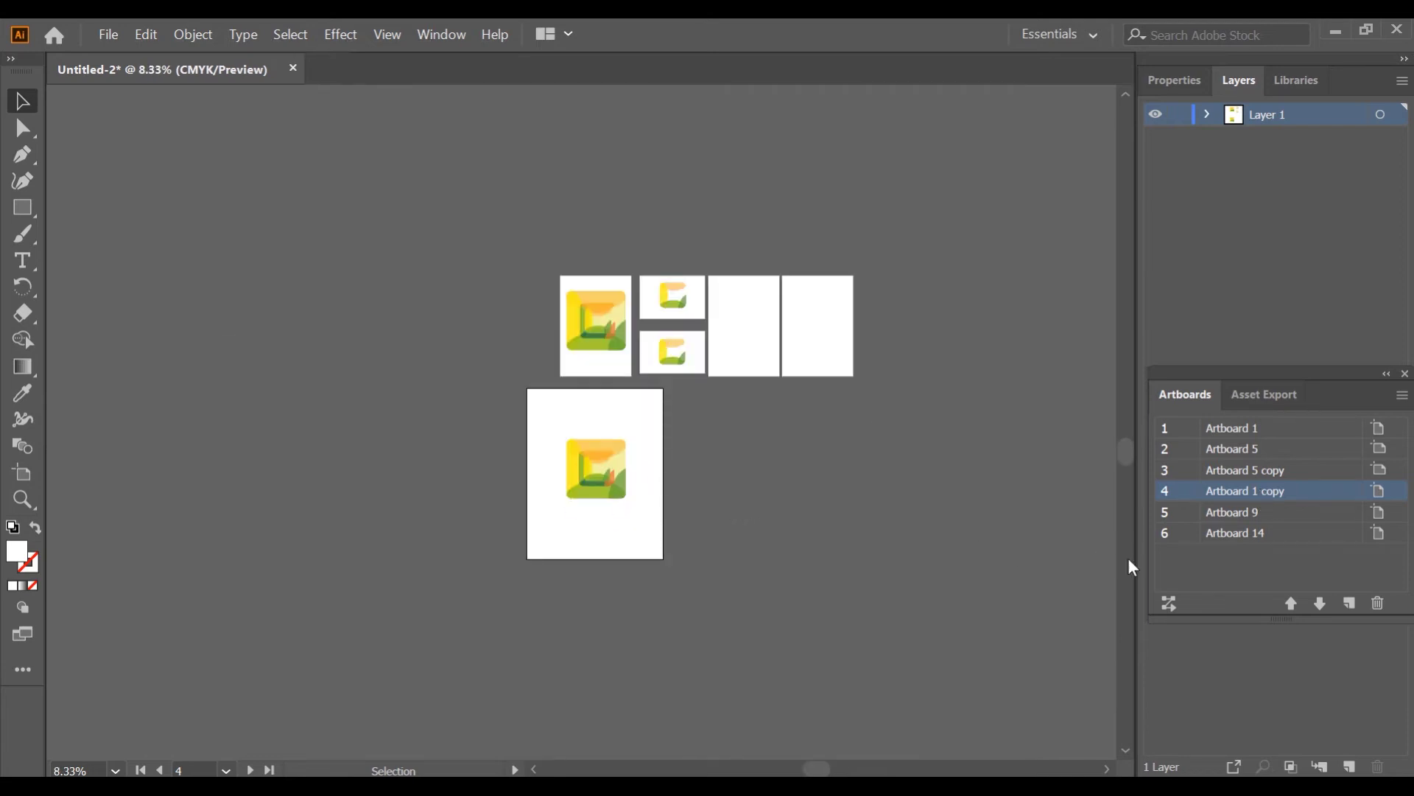
{"action": "left_click", "coordinate": [1351, 604]}
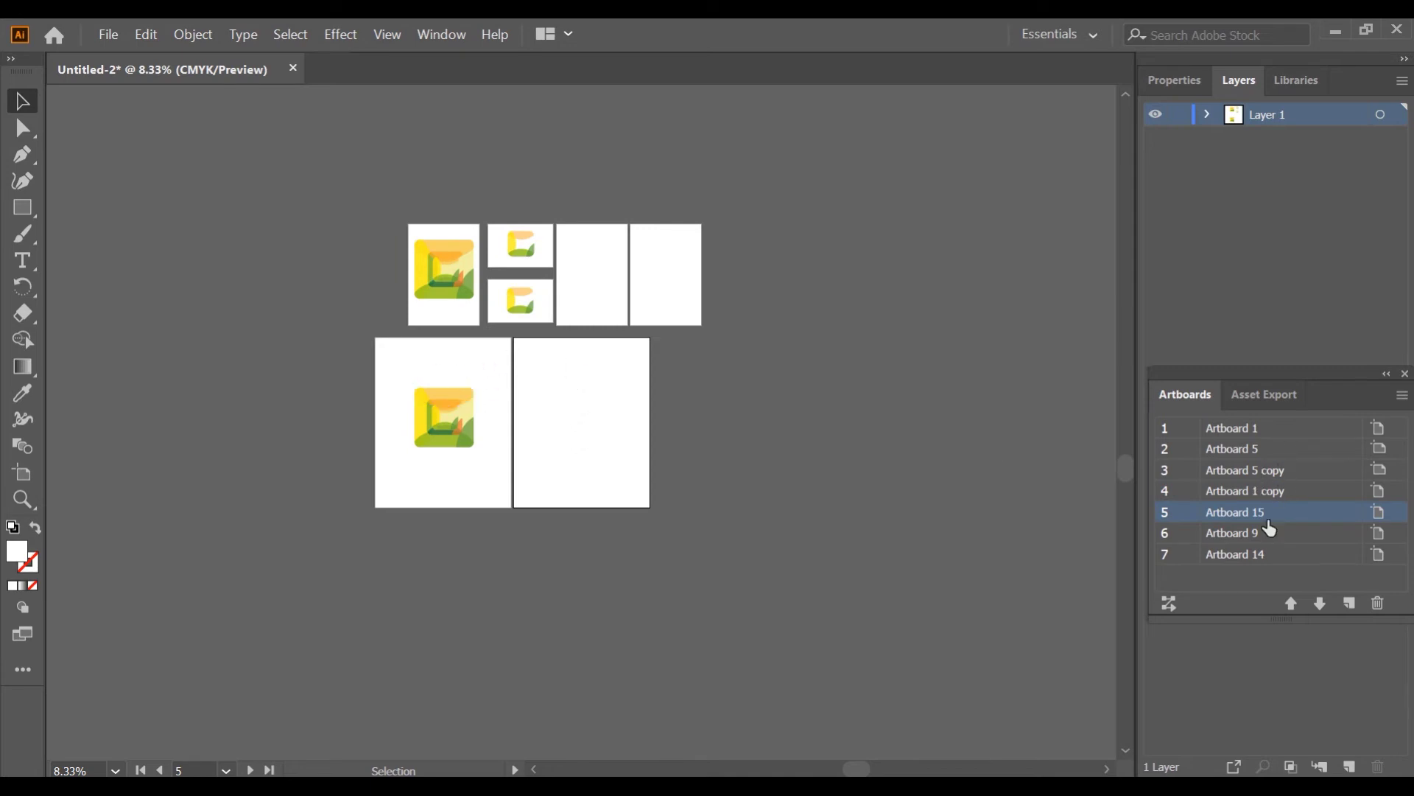
{"action": "key", "text": "ctrl+equal"}
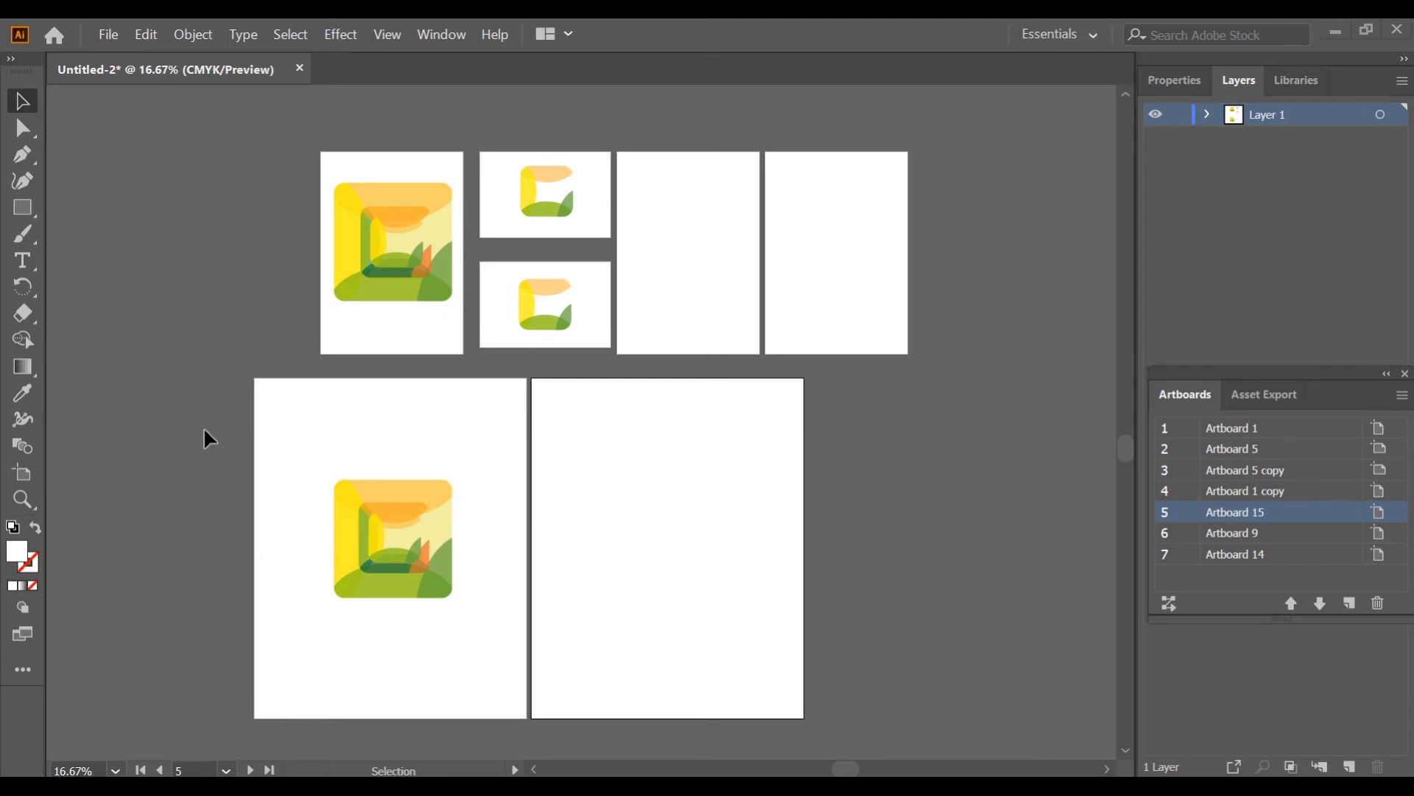
Step: Delete the large blank Artboard 15 using the Artboard tool, and return to the Selection tool
{"action": "left_click", "coordinate": [23, 474]}
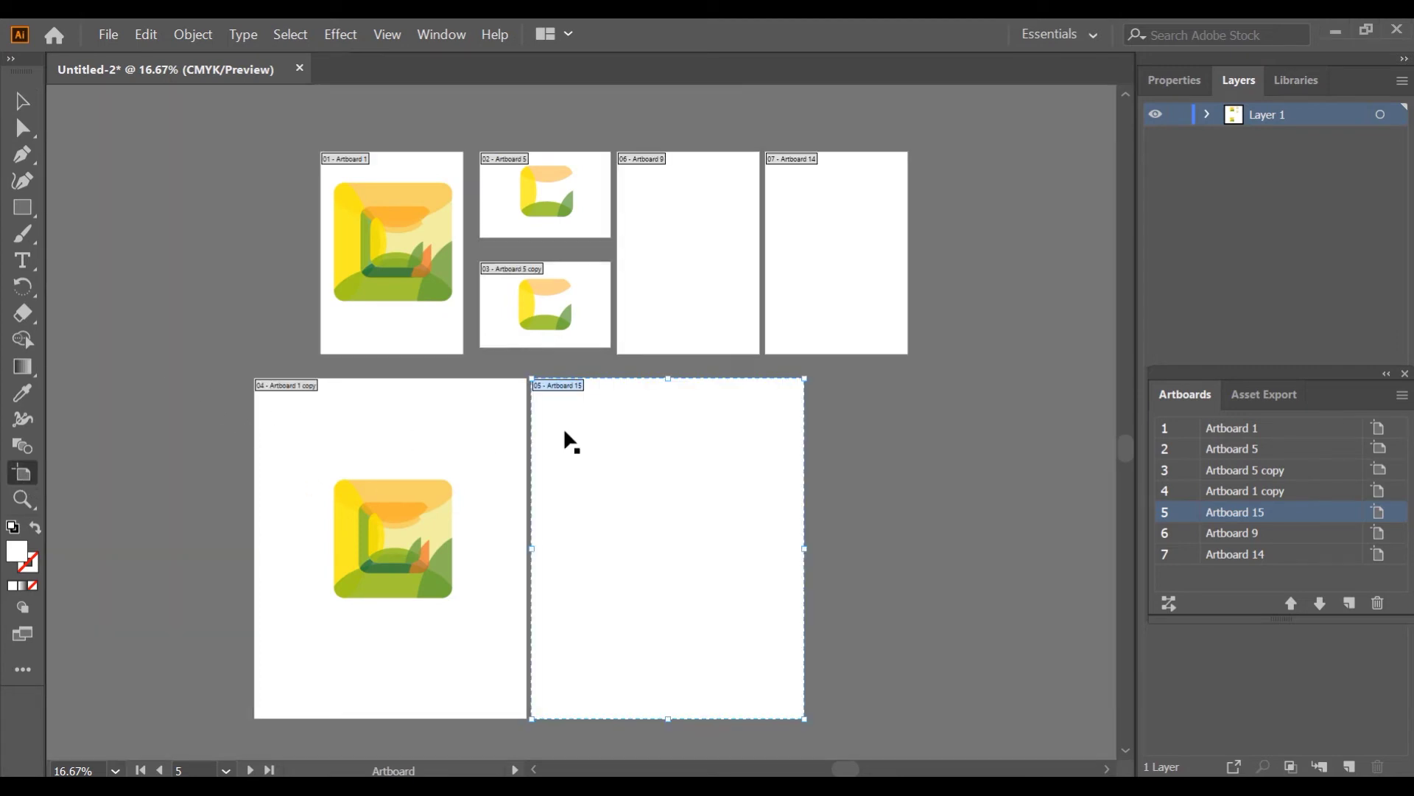
{"action": "key", "text": "Delete"}
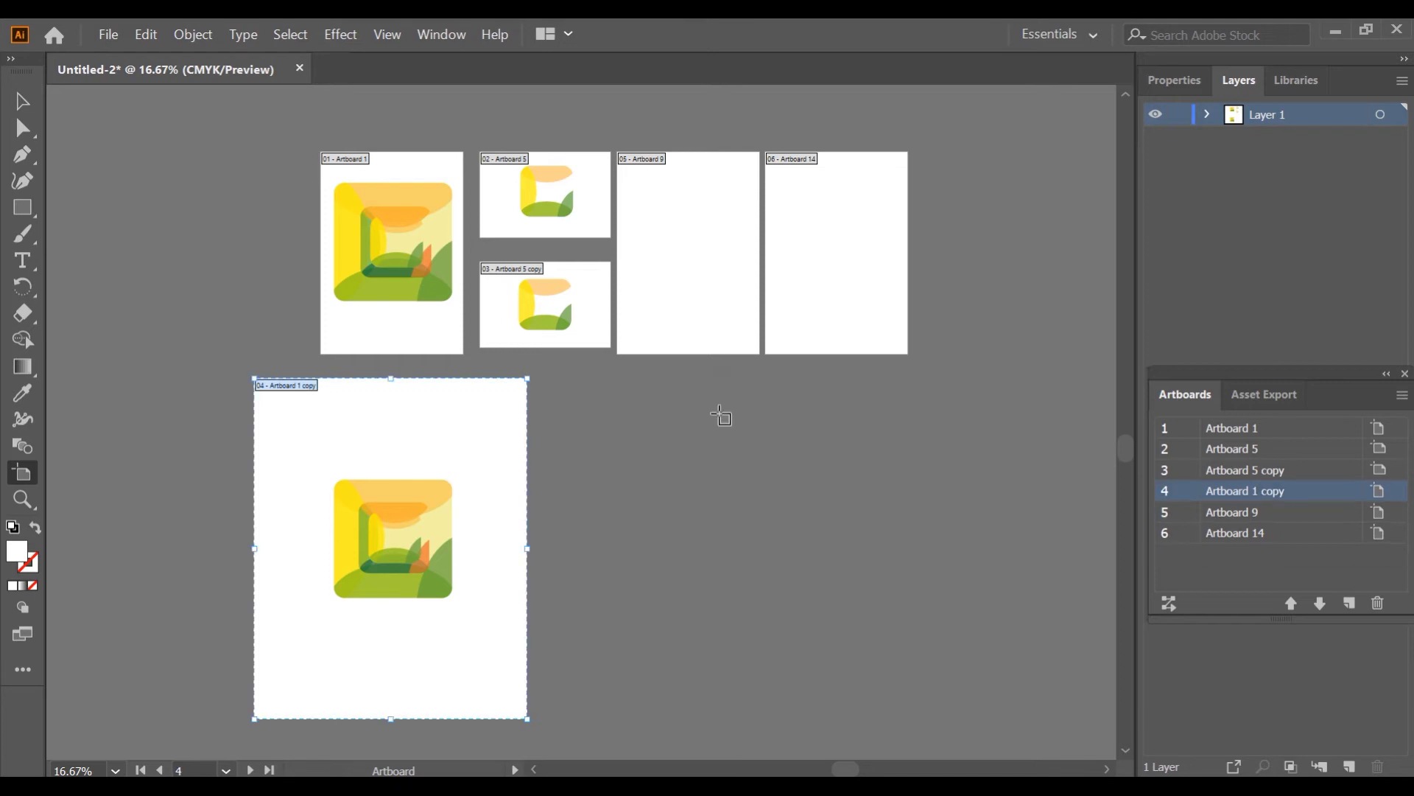
{"action": "key", "text": "v"}
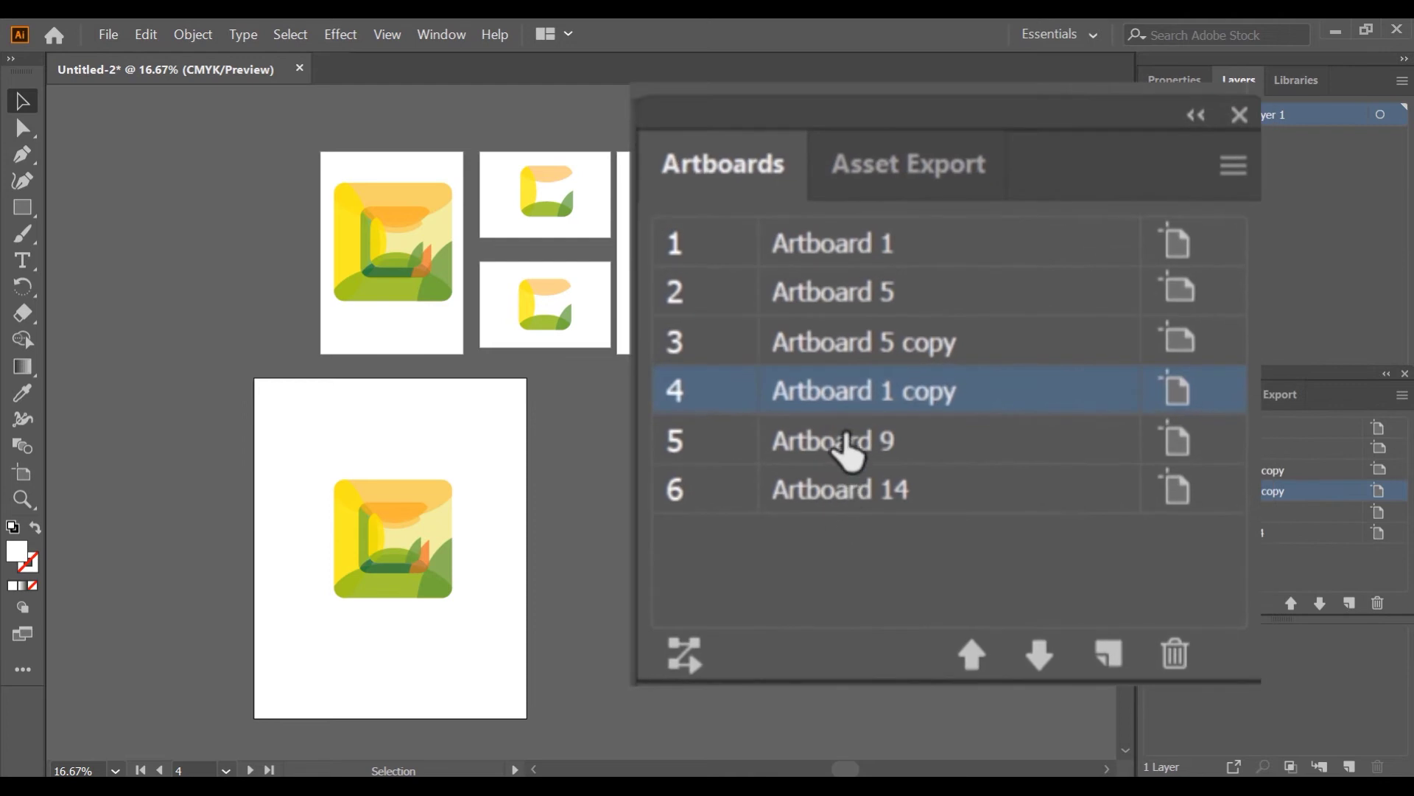
Step: Delete the blank Artboards 14 and 9, and the large Artboard 1 copy together with its artwork
{"action": "left_click_drag", "start_coordinate": [824, 497], "coordinate": [1184, 657]}
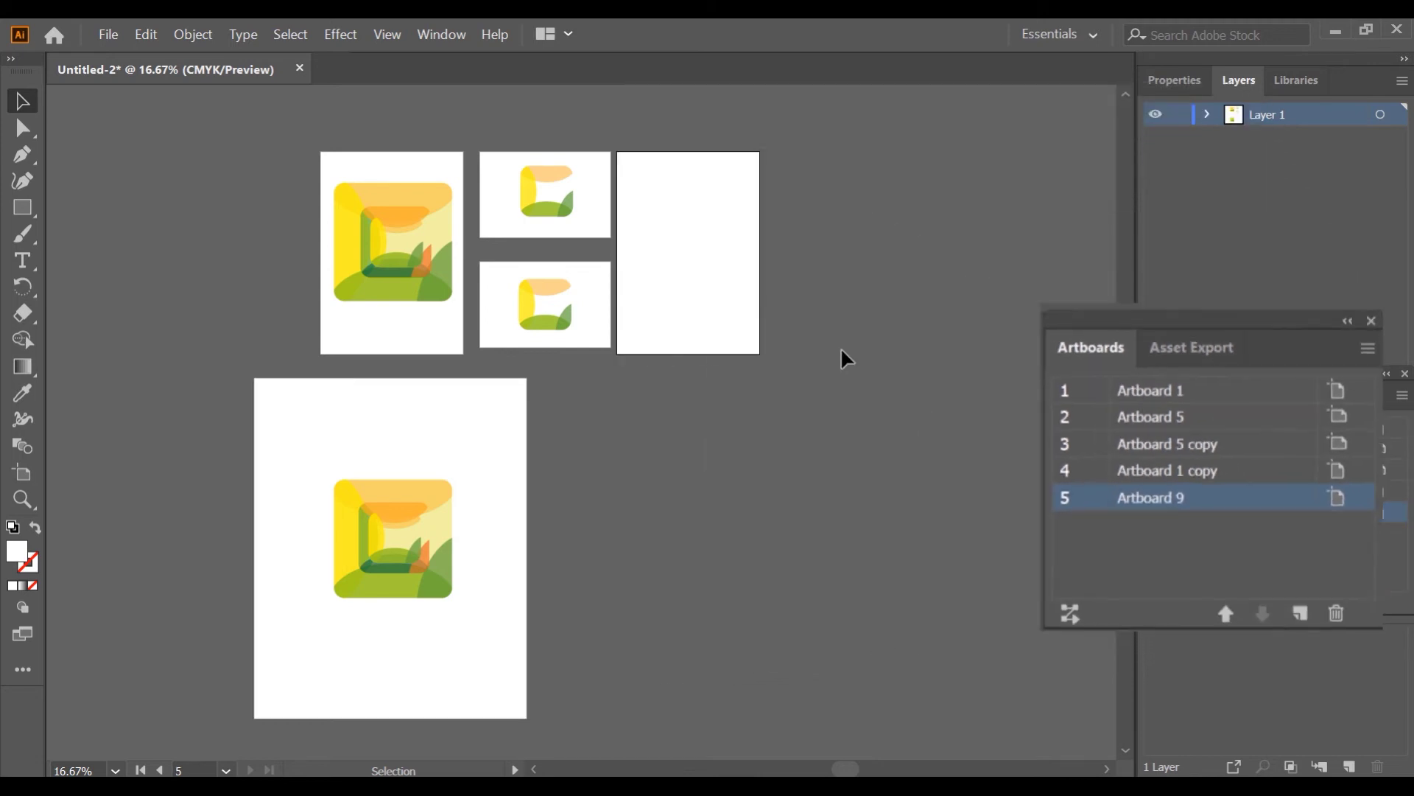
{"action": "key", "text": "Delete"}
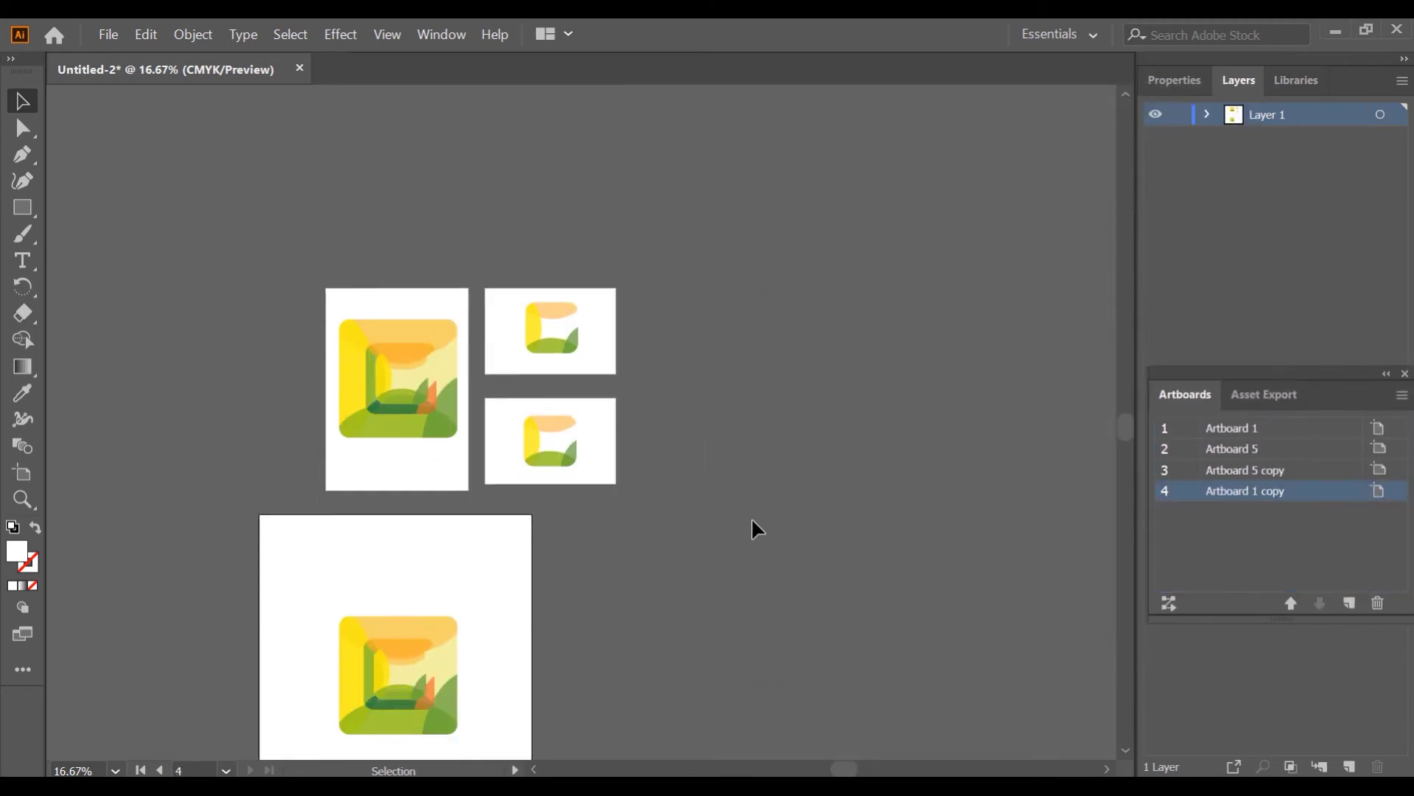
{"action": "double_click", "coordinate": [1272, 495]}
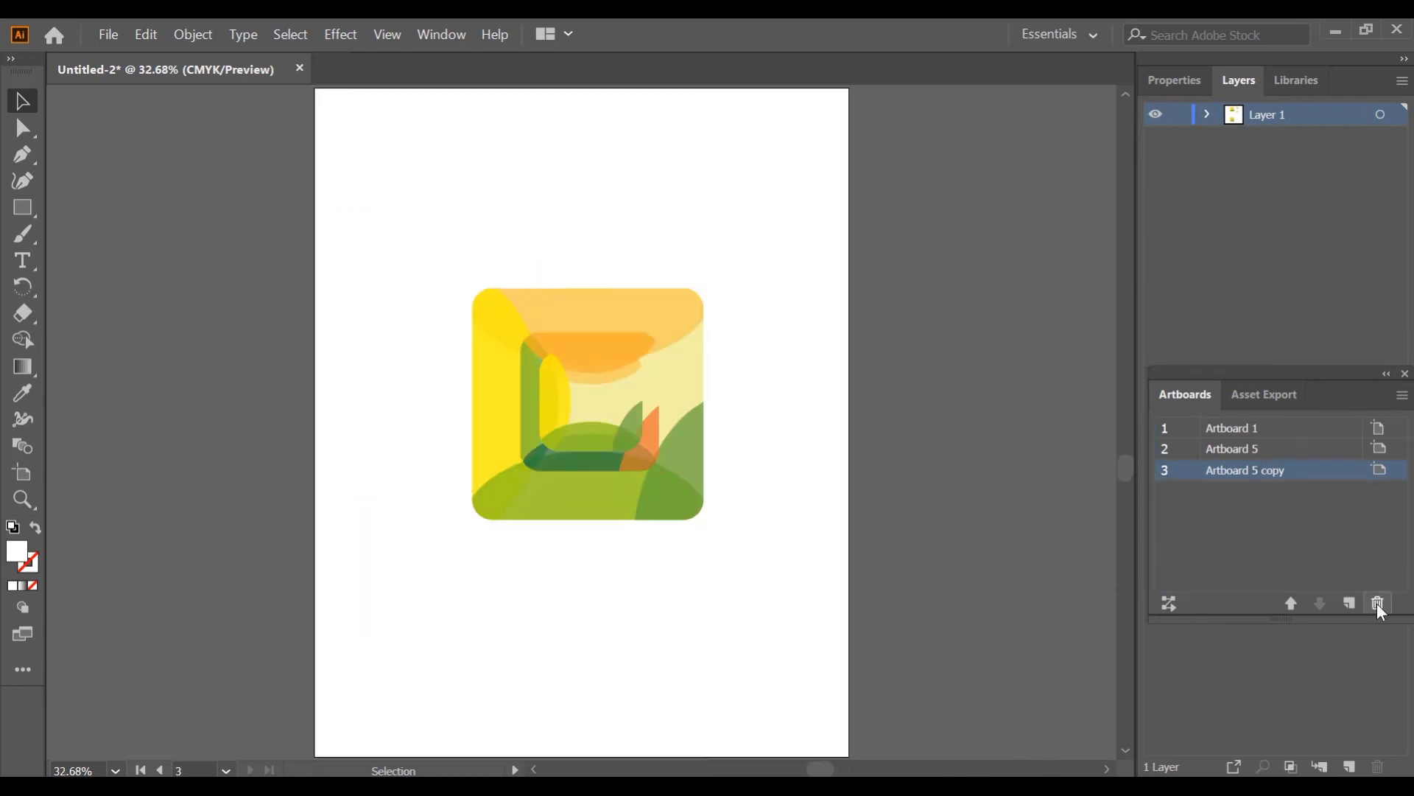
{"action": "left_click", "coordinate": [1377, 604]}
{"action": "key", "text": "Delete"}
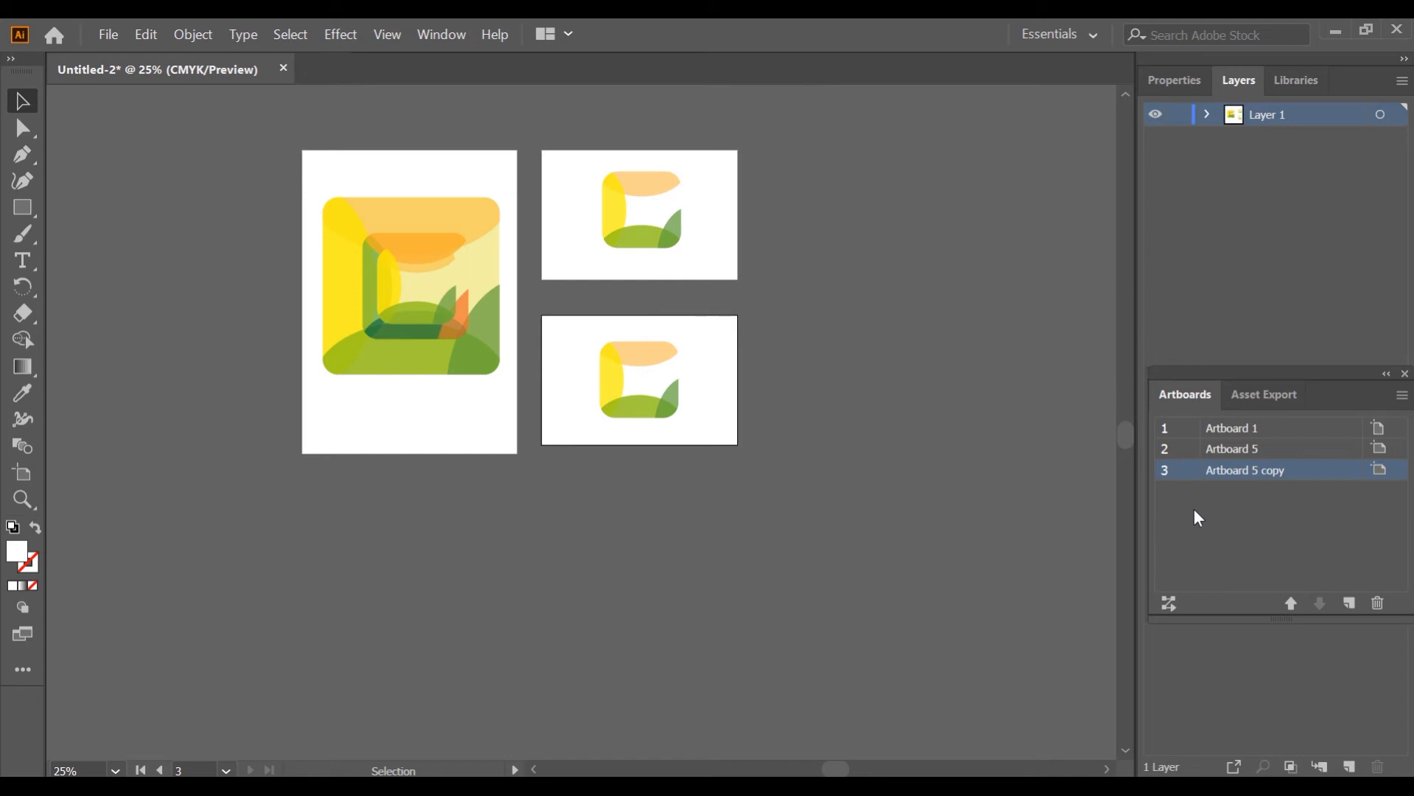
Step: Select Artboard 5 and Artboard 5 copy together and delete both
{"action": "left_click", "coordinate": [1224, 450], "text": "shift"}
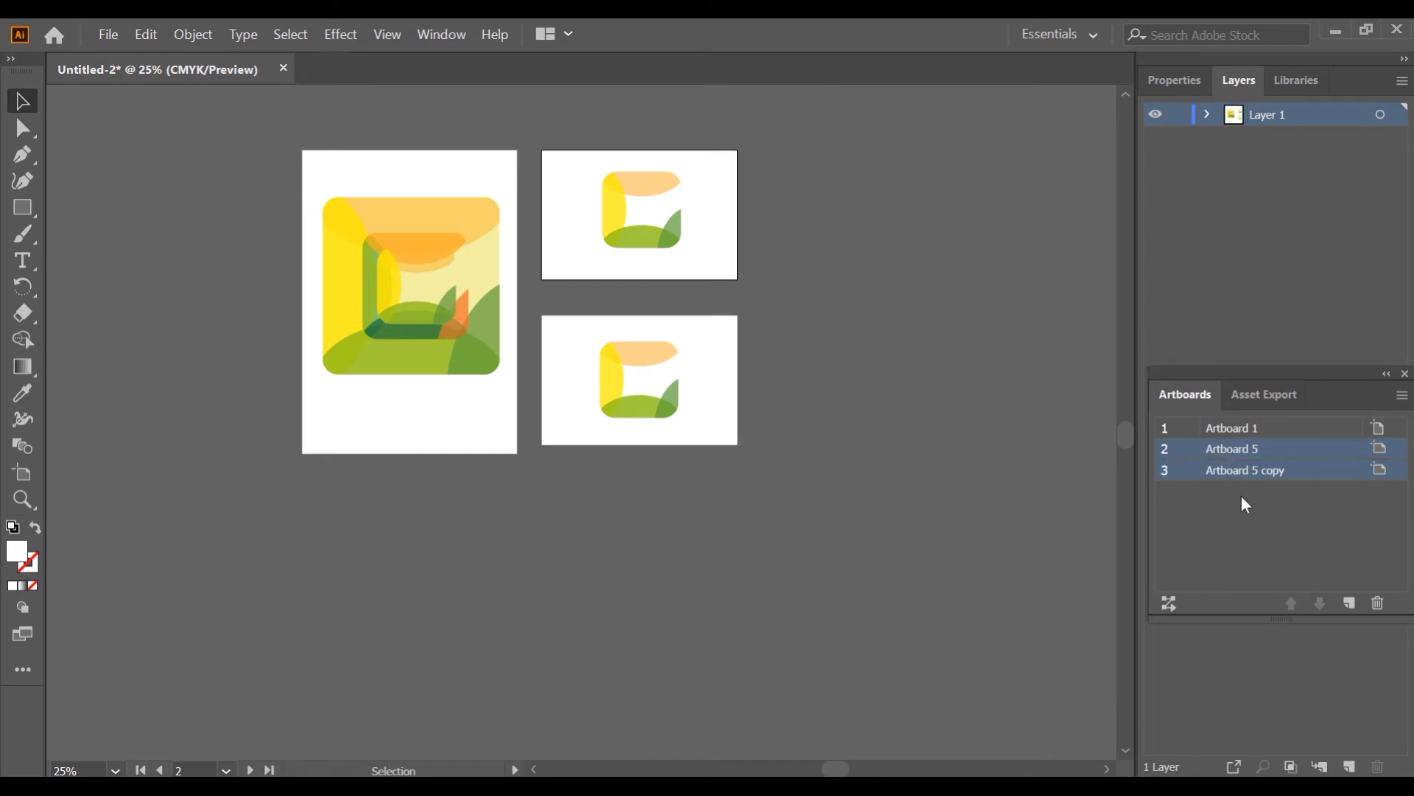
{"action": "left_click_drag", "start_coordinate": [1241, 451], "coordinate": [1377, 605]}
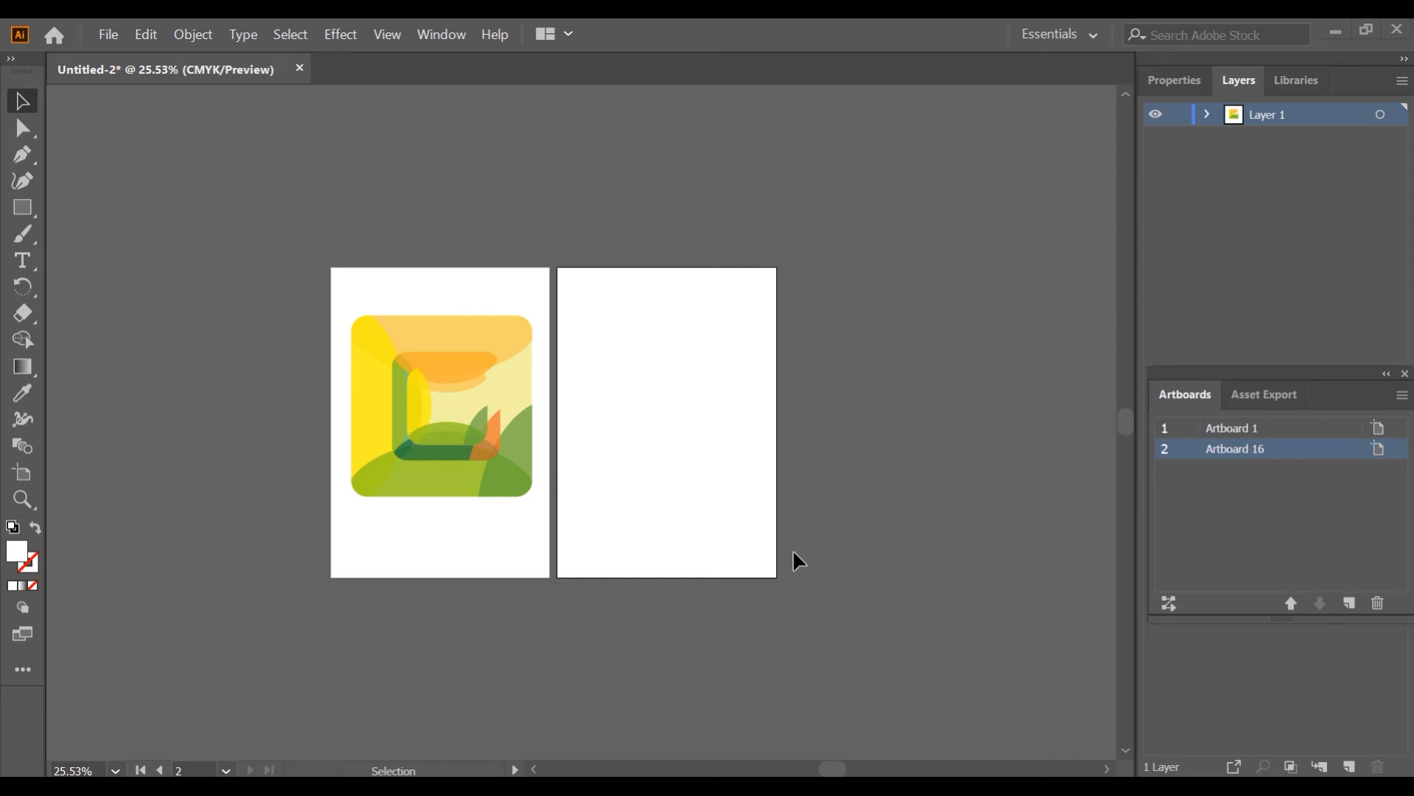
Step: Add two more blank portrait artboards to the row, making four artboards in total
{"action": "left_click", "coordinate": [1349, 602]}
{"action": "left_click", "coordinate": [1349, 602]}
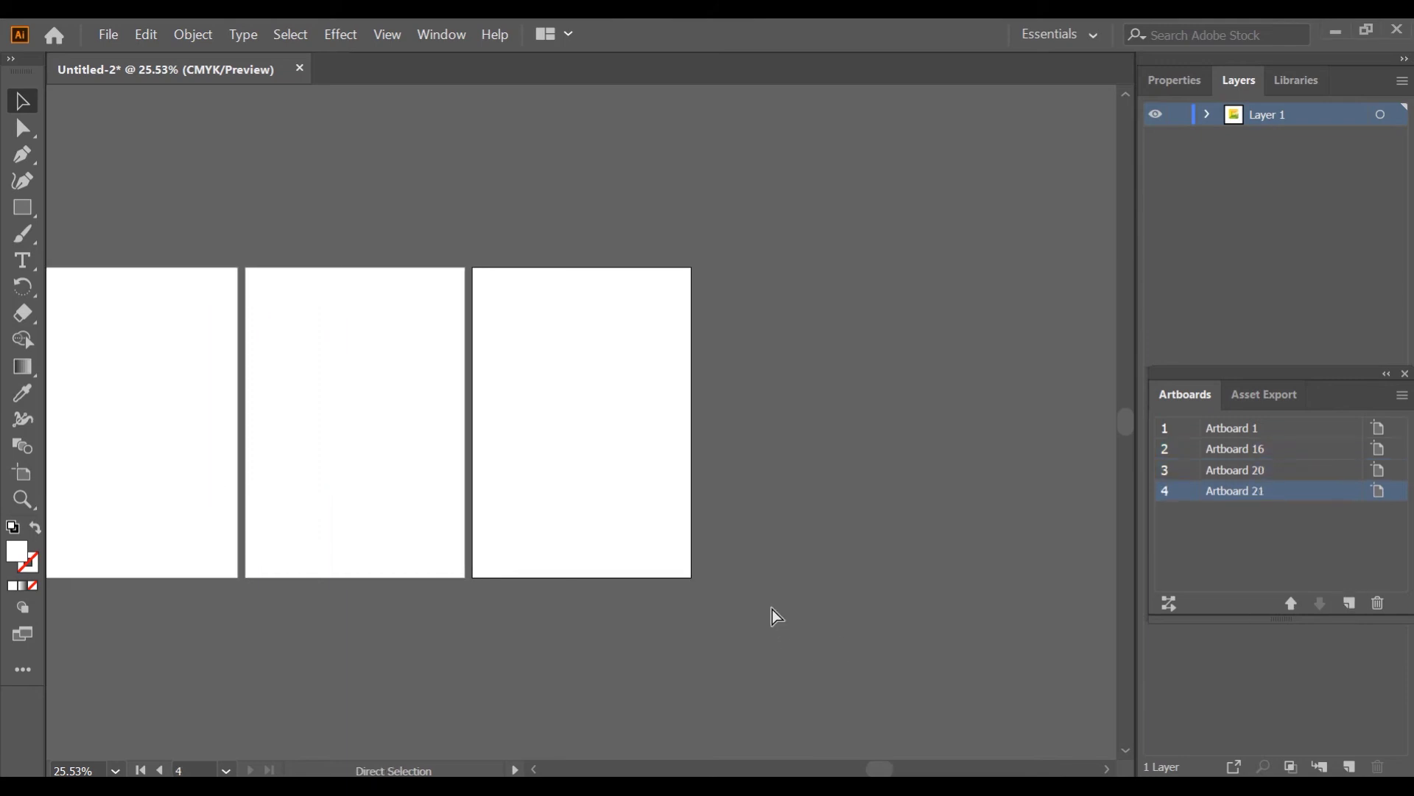
{"action": "scroll", "coordinate": [777, 616], "scroll_direction": "left", "scroll_amount": 5}
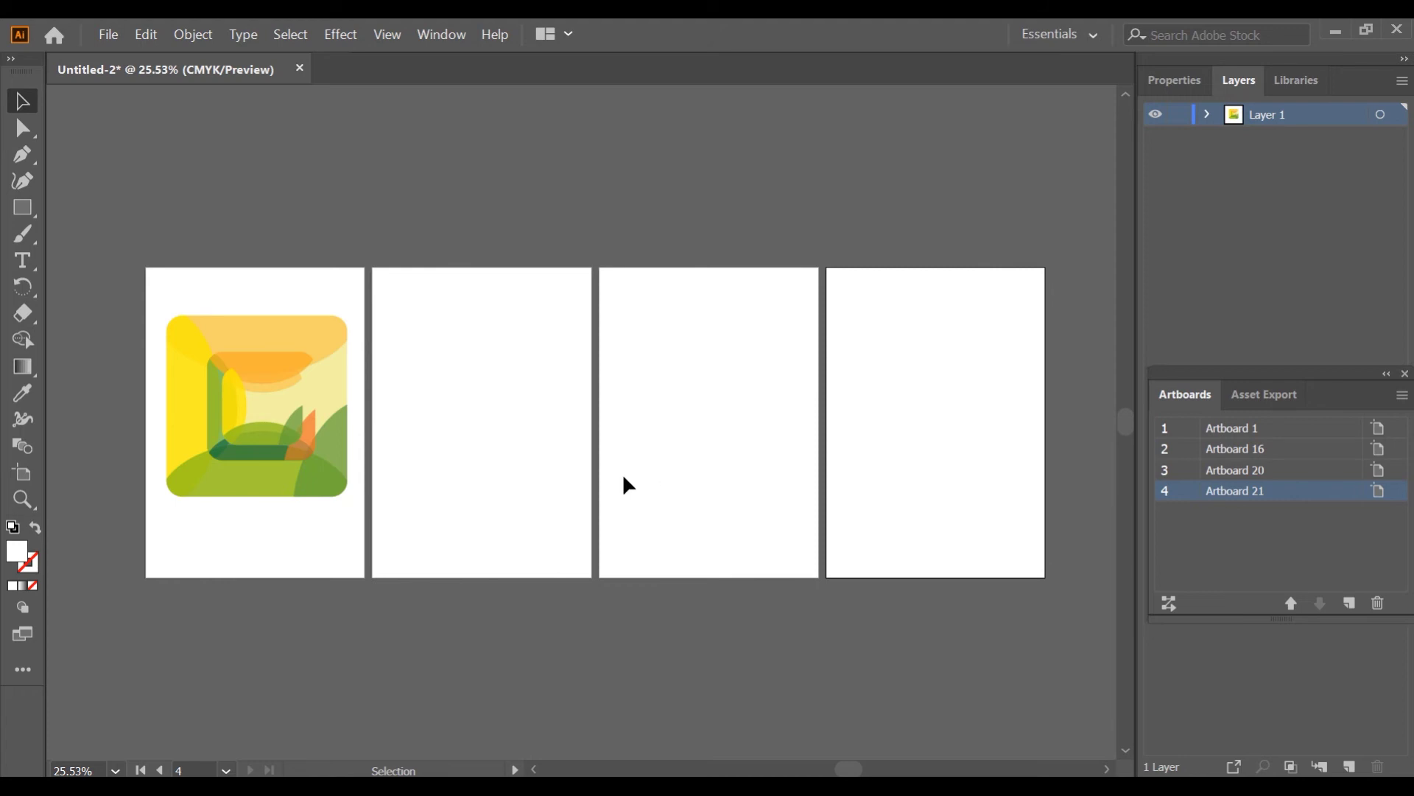
{"action": "scroll", "coordinate": [638, 475], "scroll_direction": "down", "scroll_amount": 5}
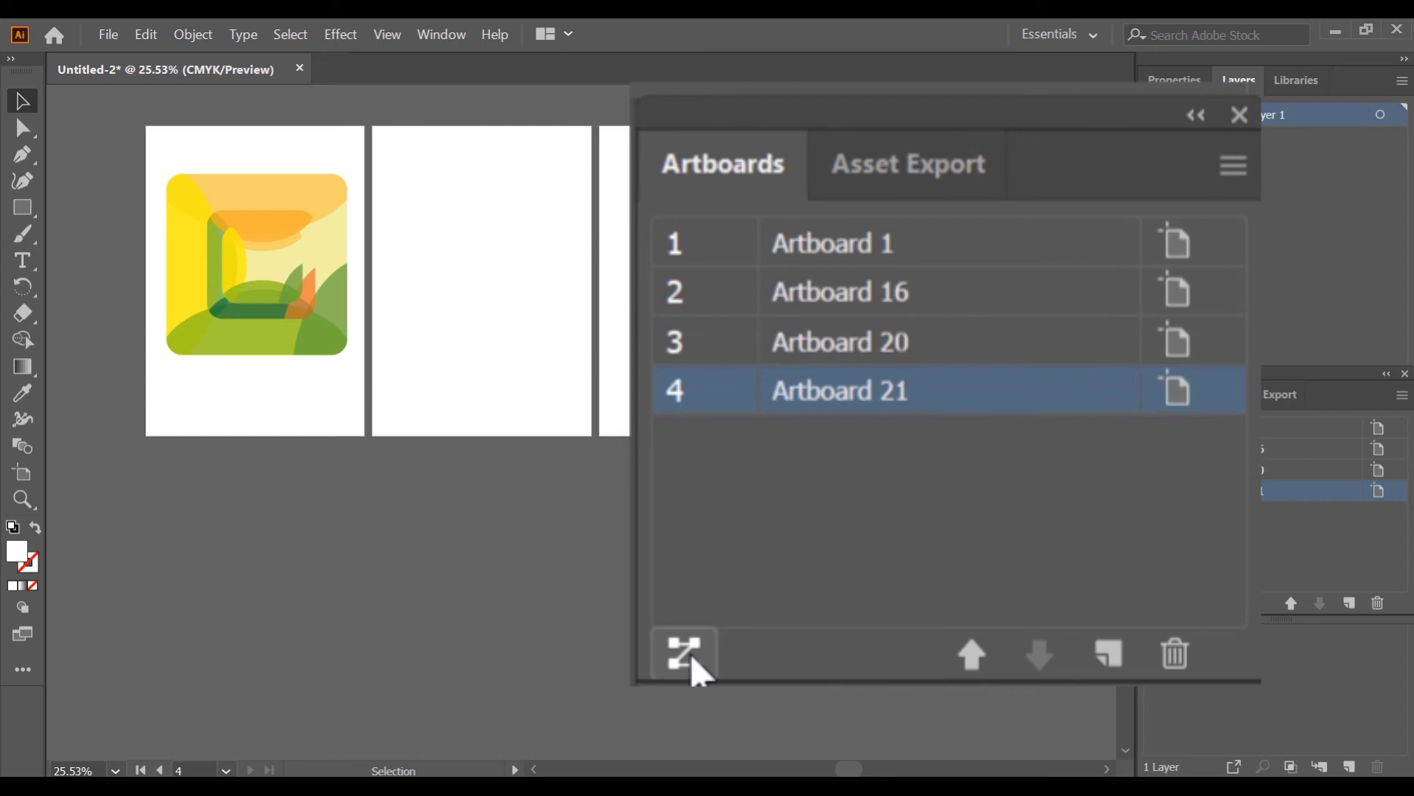
Step: Rearrange all artboards into a two-column grid by row with 8 mm spacing, moving the artwork with them
{"action": "left_click", "coordinate": [1170, 604]}
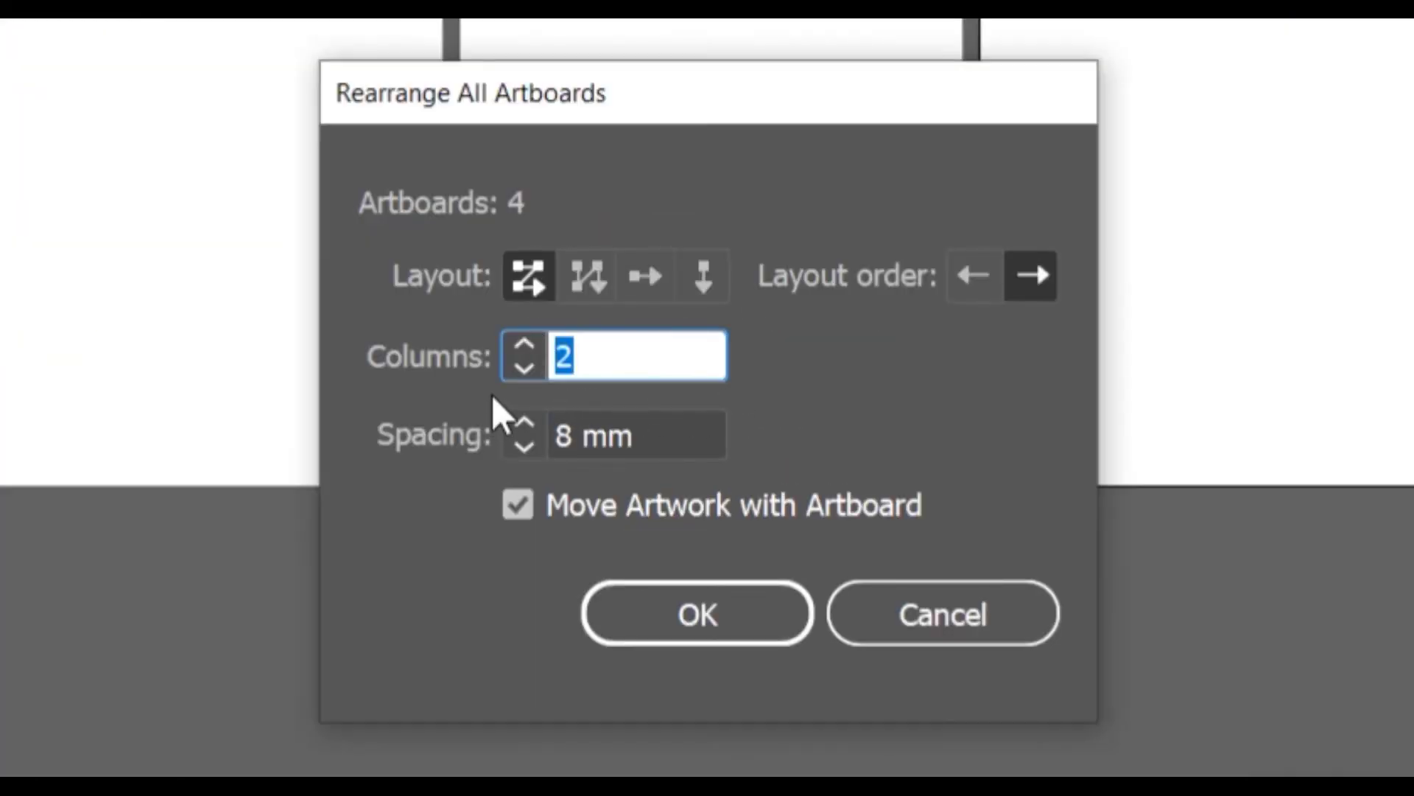
{"action": "left_click", "coordinate": [581, 357]}
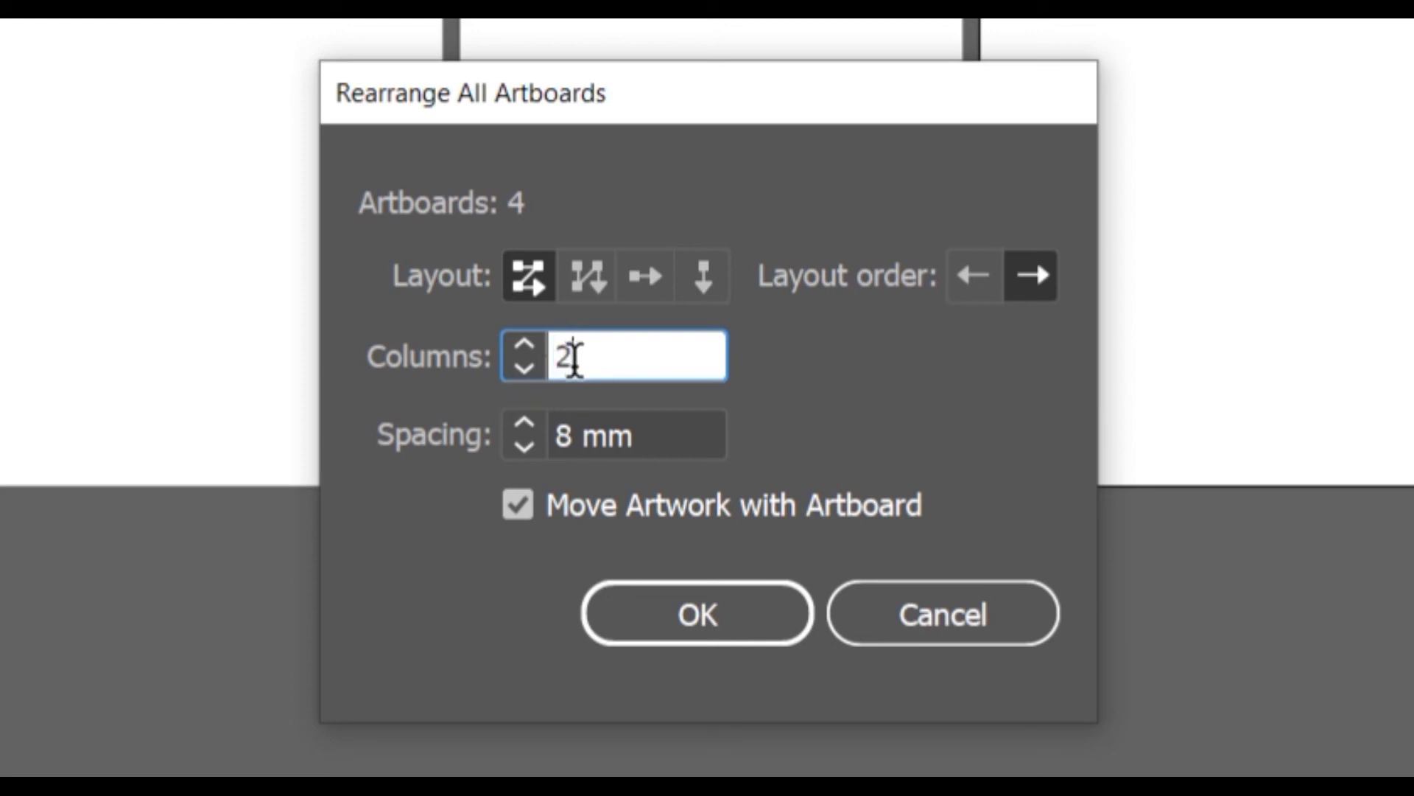
{"action": "key", "text": "BackSpace"}
{"action": "type", "text": "3"}
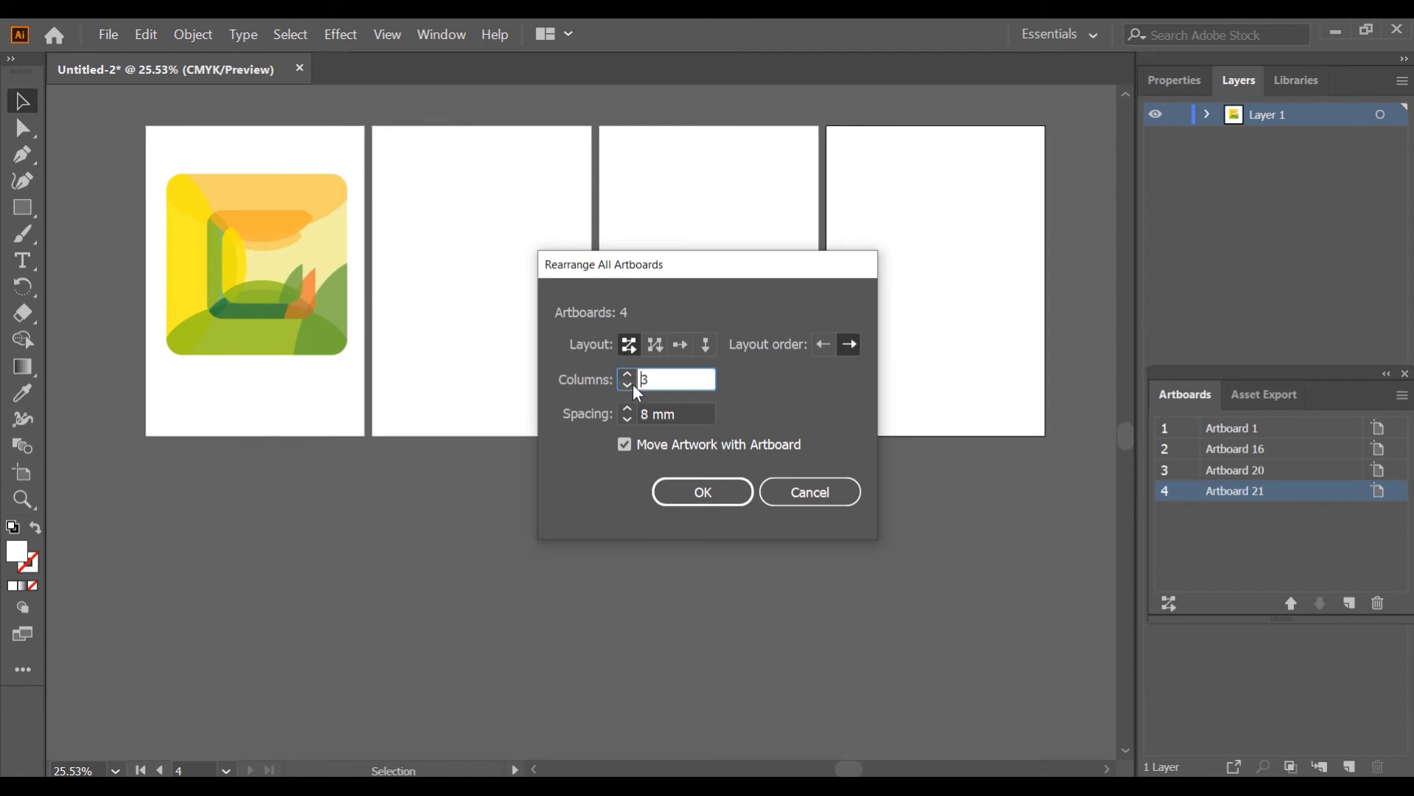
{"action": "left_click", "coordinate": [627, 385]}
{"action": "left_click", "coordinate": [693, 494]}
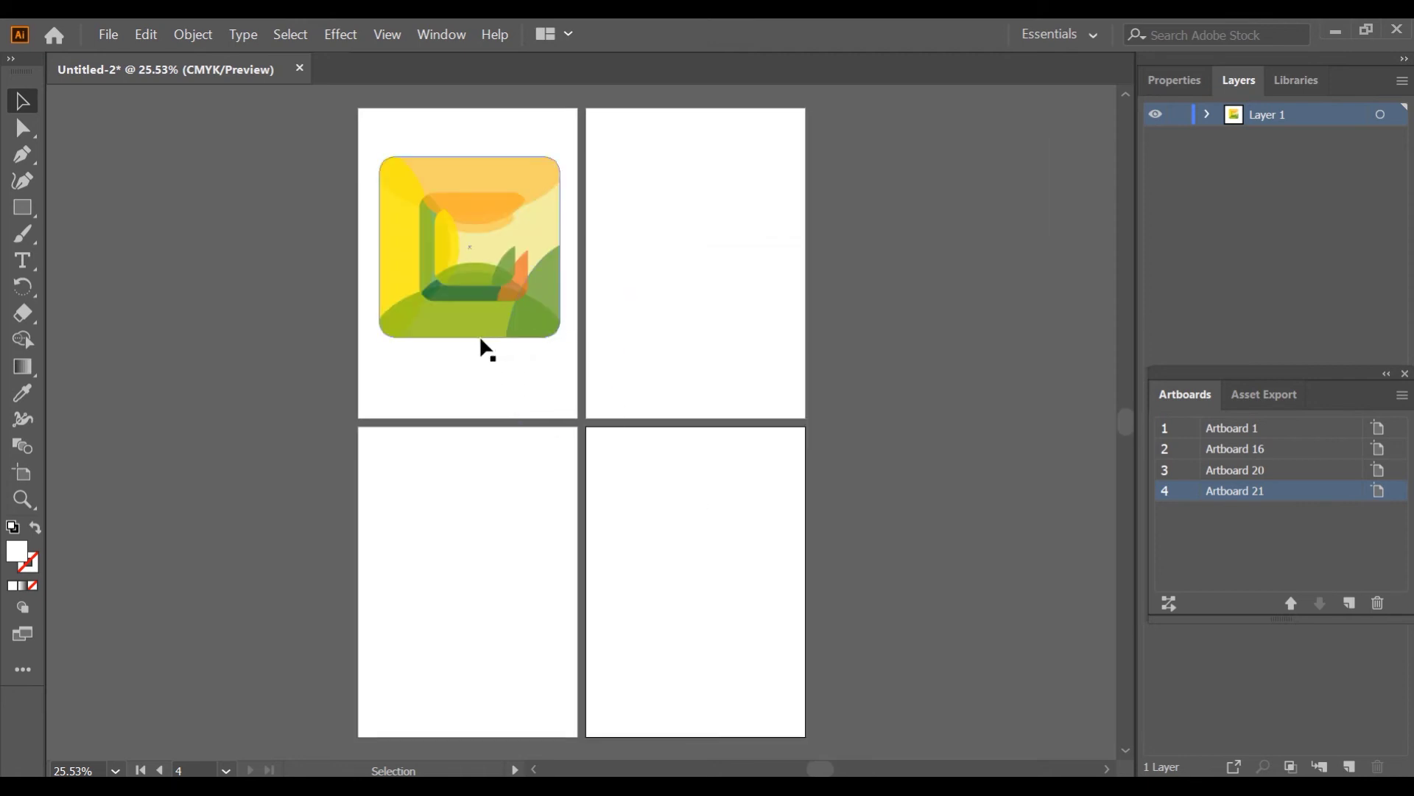
Step: Copy the separate groups of Artboard 1's artwork onto the three blank artboards, one group on each
{"action": "left_click", "coordinate": [625, 342]}
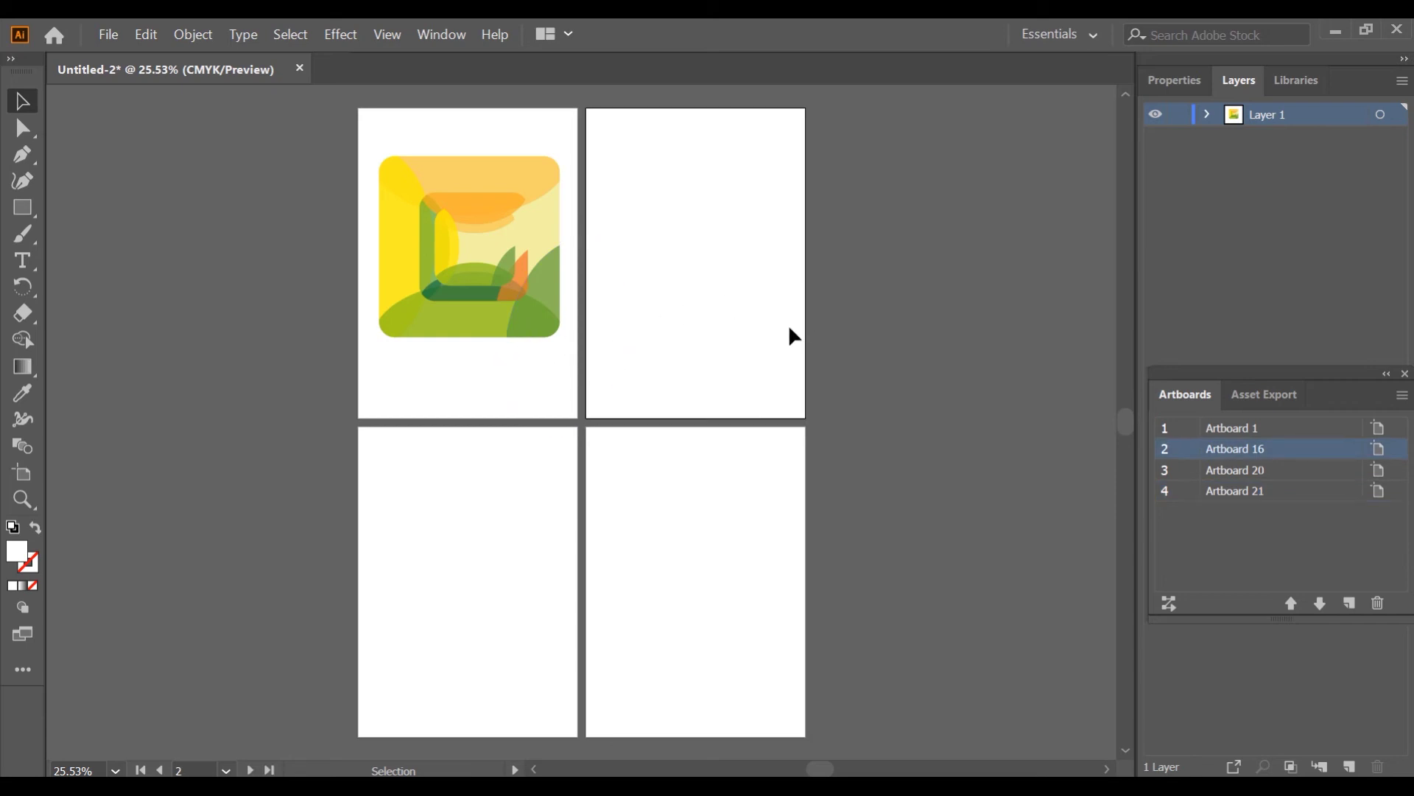
{"action": "left_click", "coordinate": [525, 334]}
{"action": "key", "text": "ctrl+c"}
{"action": "left_click_drag", "start_coordinate": [531, 342], "coordinate": [757, 338]}
{"action": "left_click_drag", "start_coordinate": [506, 276], "coordinate": [704, 563]}
{"action": "left_click", "coordinate": [853, 419]}
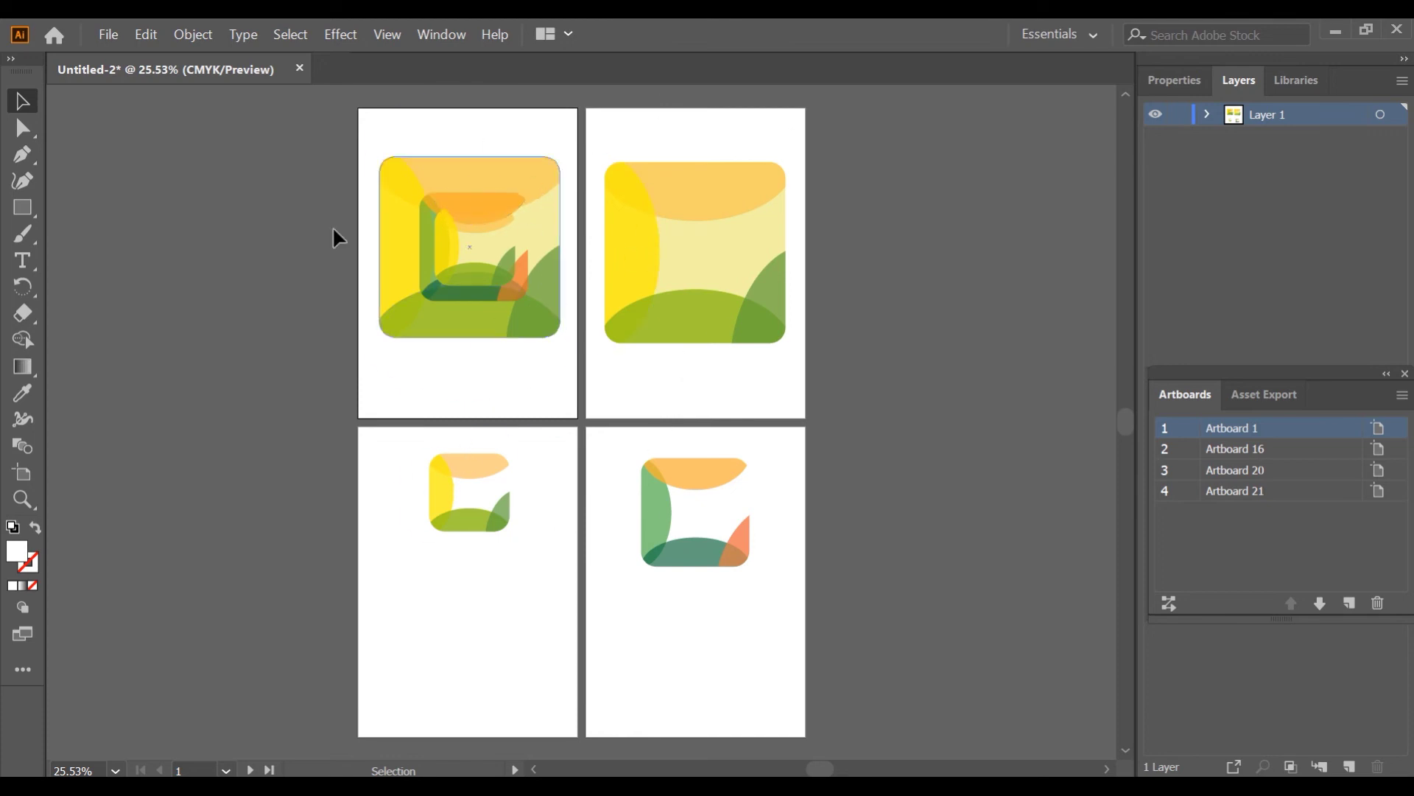
Step: Delete Artboards 16, 20 and 21 and the three artwork groups left on the canvas, keeping only Artboard 1
{"action": "key", "text": "ctrl+minus"}
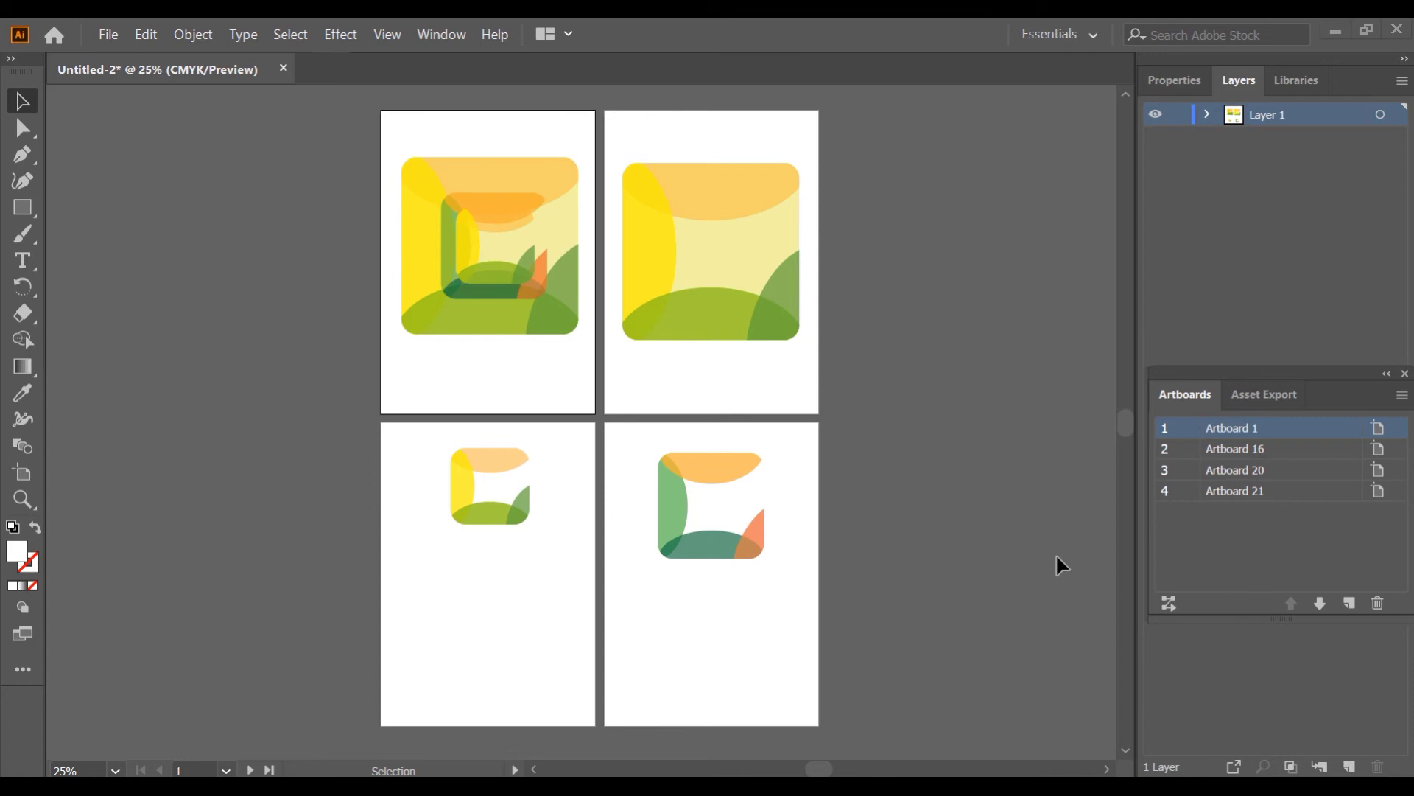
{"action": "left_click_drag", "start_coordinate": [1215, 451], "coordinate": [1379, 603]}
{"action": "left_click_drag", "start_coordinate": [898, 158], "coordinate": [662, 602]}
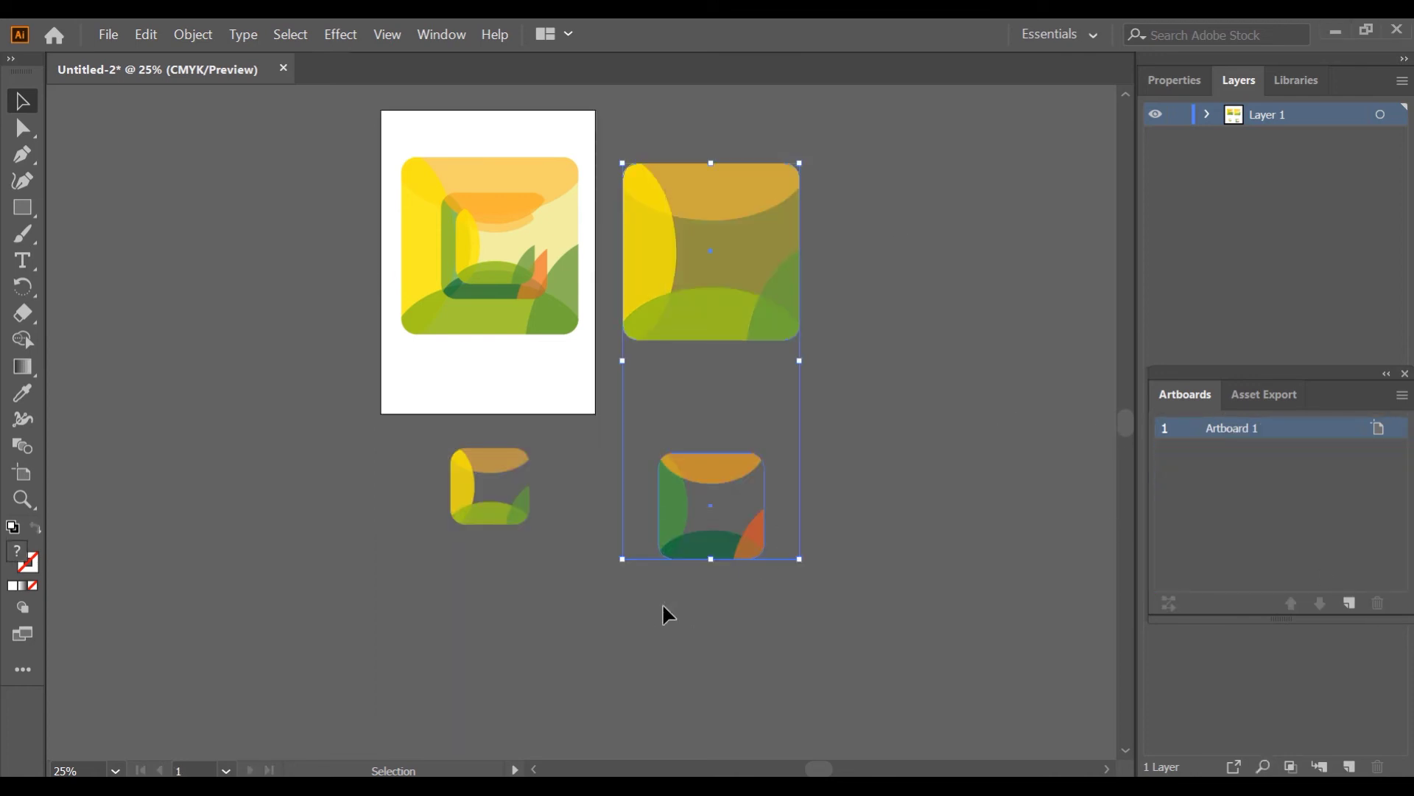
{"action": "key", "text": "Delete"}
{"action": "left_click", "coordinate": [457, 483]}
{"action": "key", "text": "Delete"}
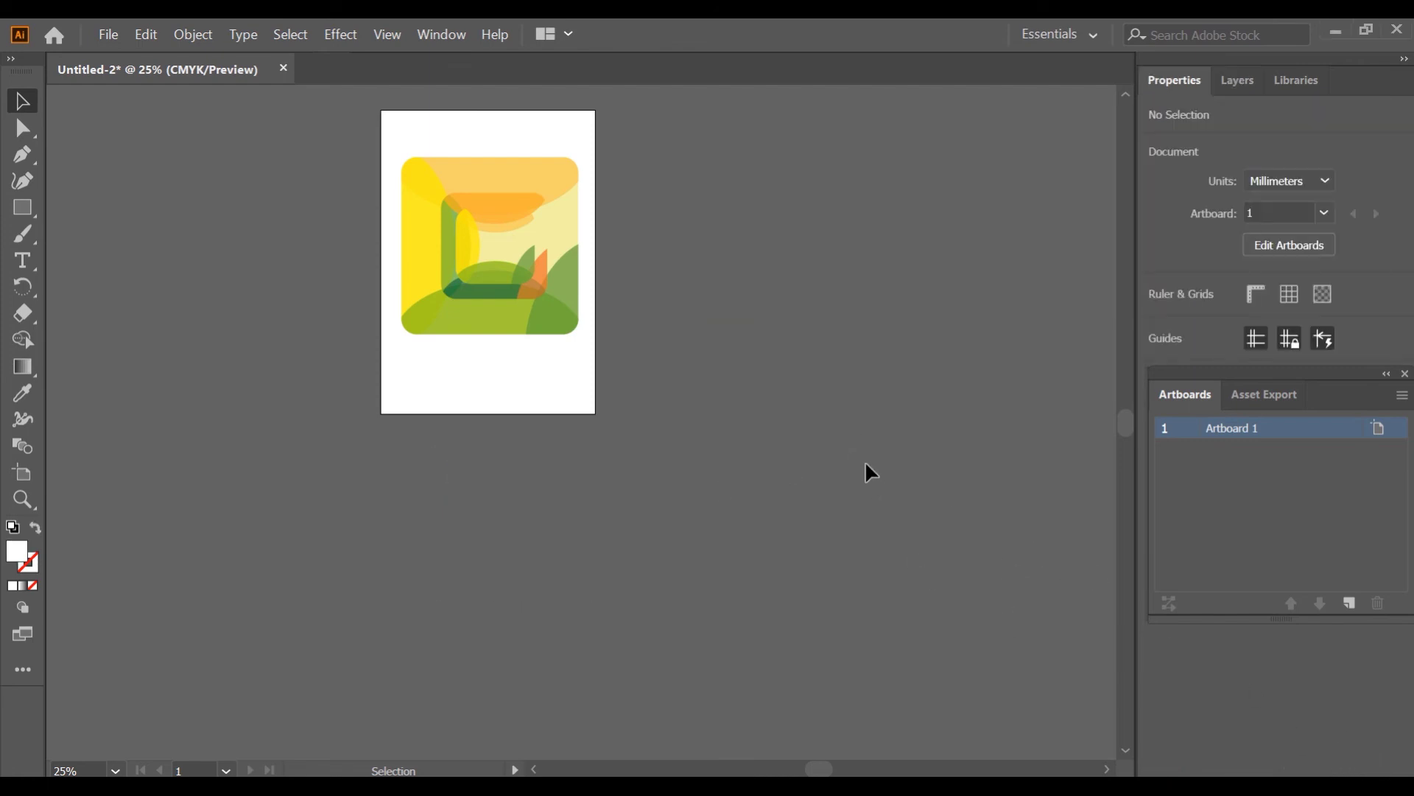
Step: Show the document's layers and expand Layer 1 to list its clip groups
{"action": "scroll", "coordinate": [839, 470], "scroll_direction": "up", "scroll_amount": 1}
{"action": "scroll", "coordinate": [523, 489], "scroll_direction": "up", "scroll_amount": 2}
{"action": "scroll", "coordinate": [638, 515], "scroll_direction": "up", "scroll_amount": 3}
{"action": "left_click", "coordinate": [1235, 81]}
{"action": "left_click", "coordinate": [1191, 84]}
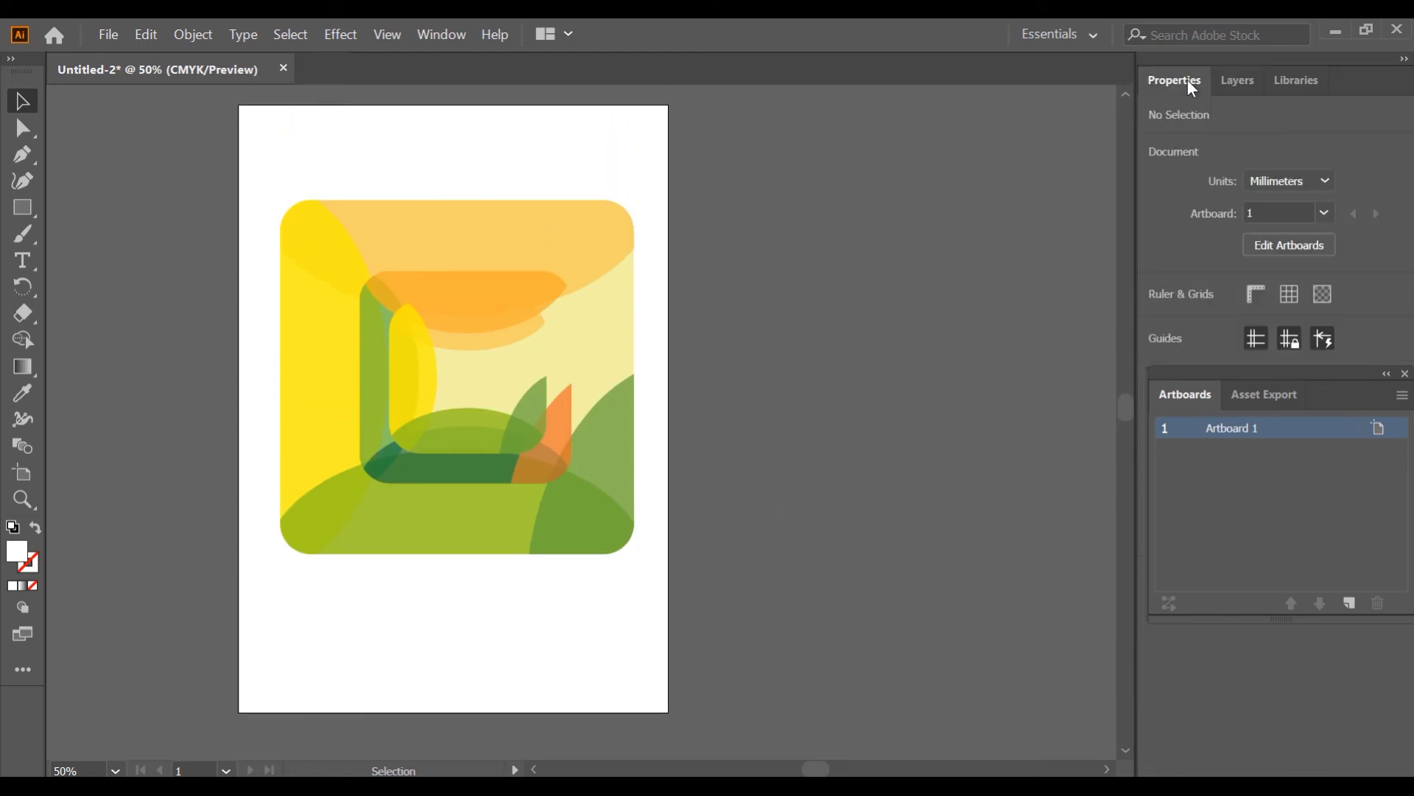
{"action": "left_click", "coordinate": [1231, 88]}
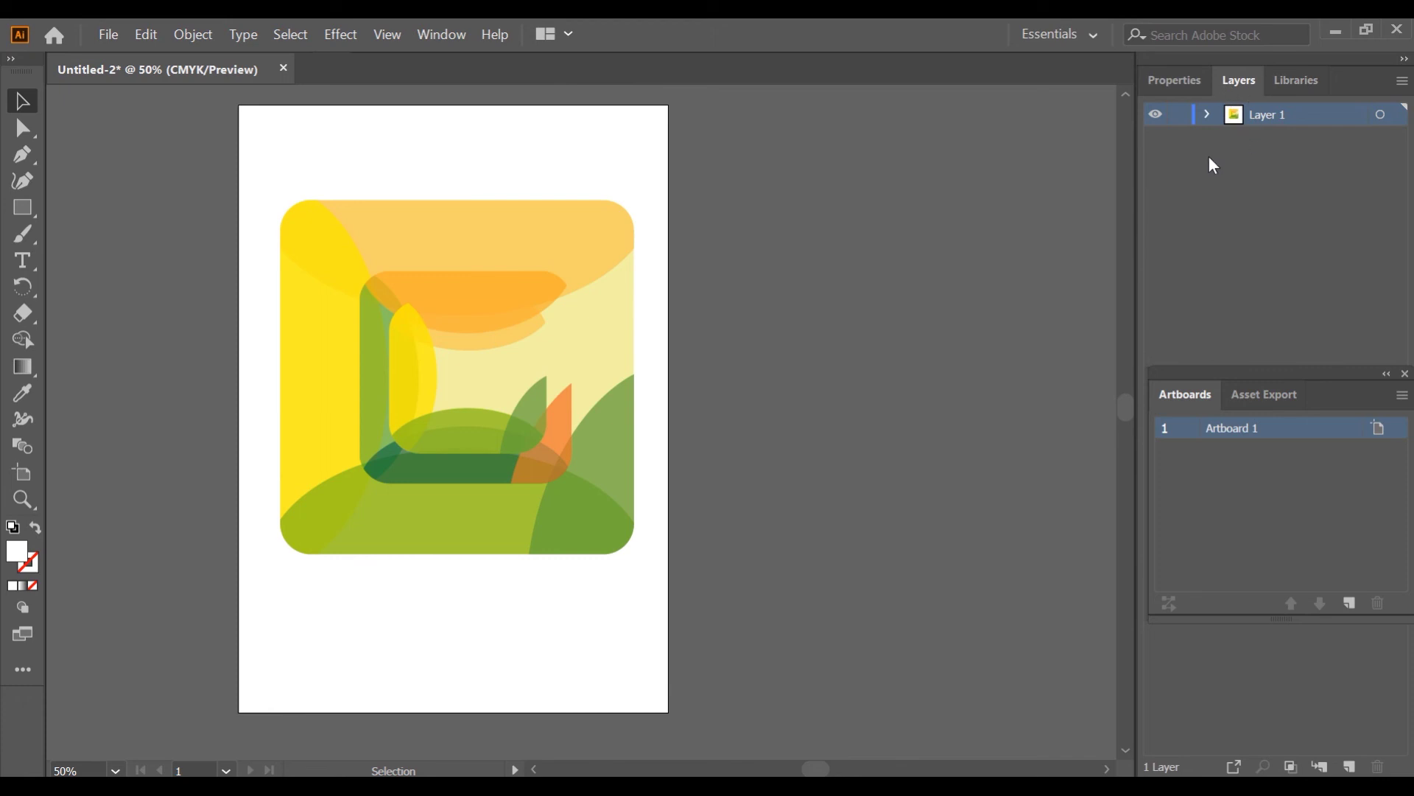
{"action": "left_click", "coordinate": [455, 35]}
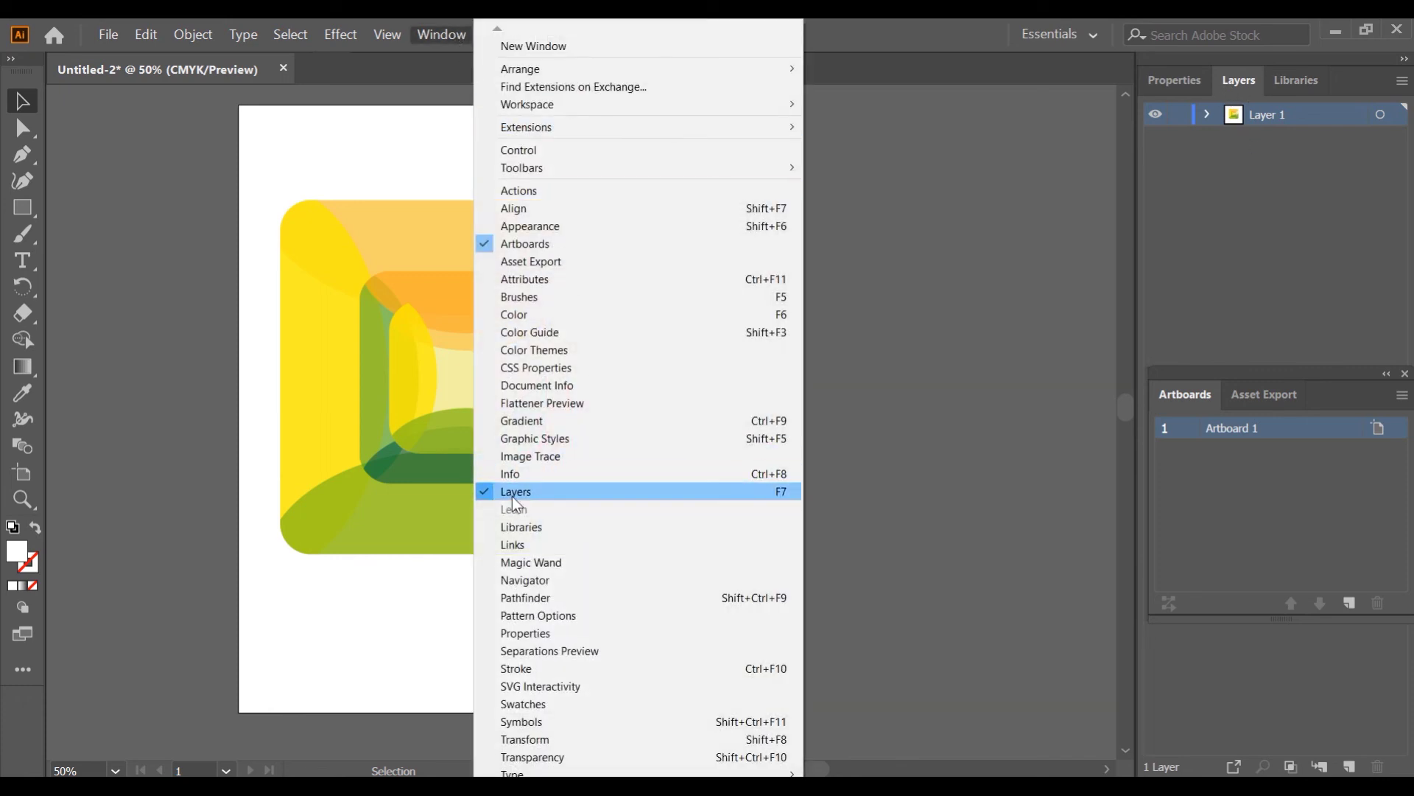
{"action": "left_click", "coordinate": [920, 37]}
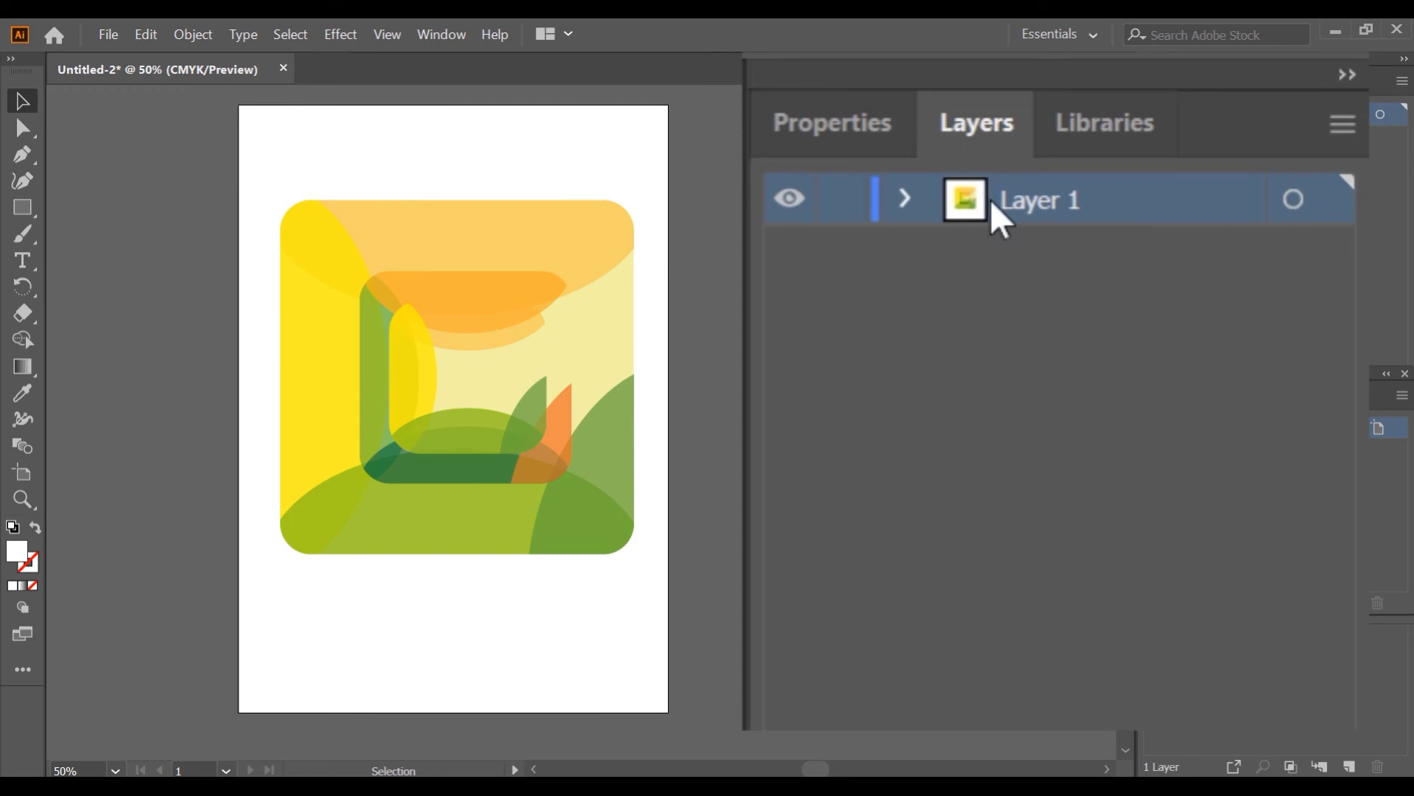
{"action": "left_click", "coordinate": [905, 199]}
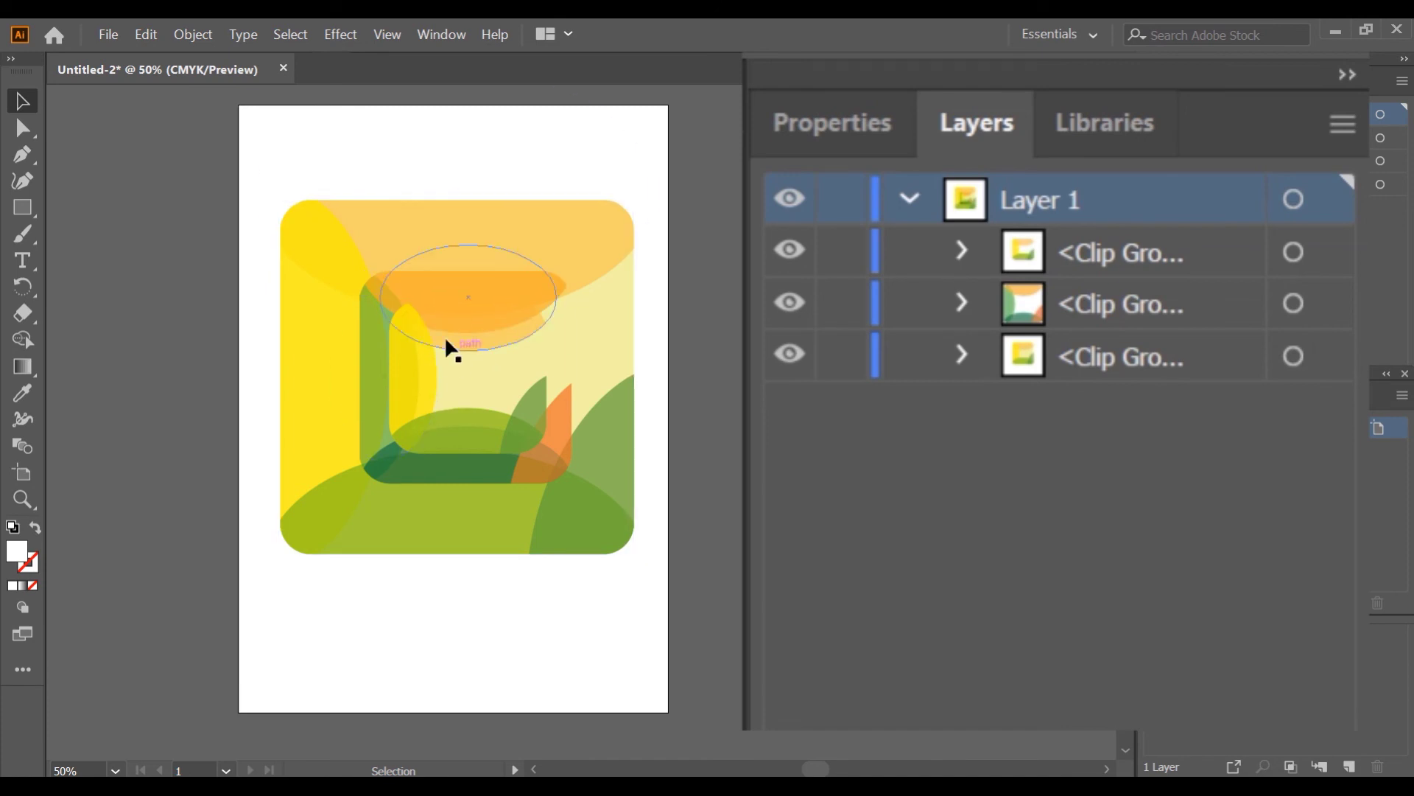
Step: Draw a white rectangle and a white circle overlapping its corner on the canvas beside the artboard
{"action": "key", "text": "m"}
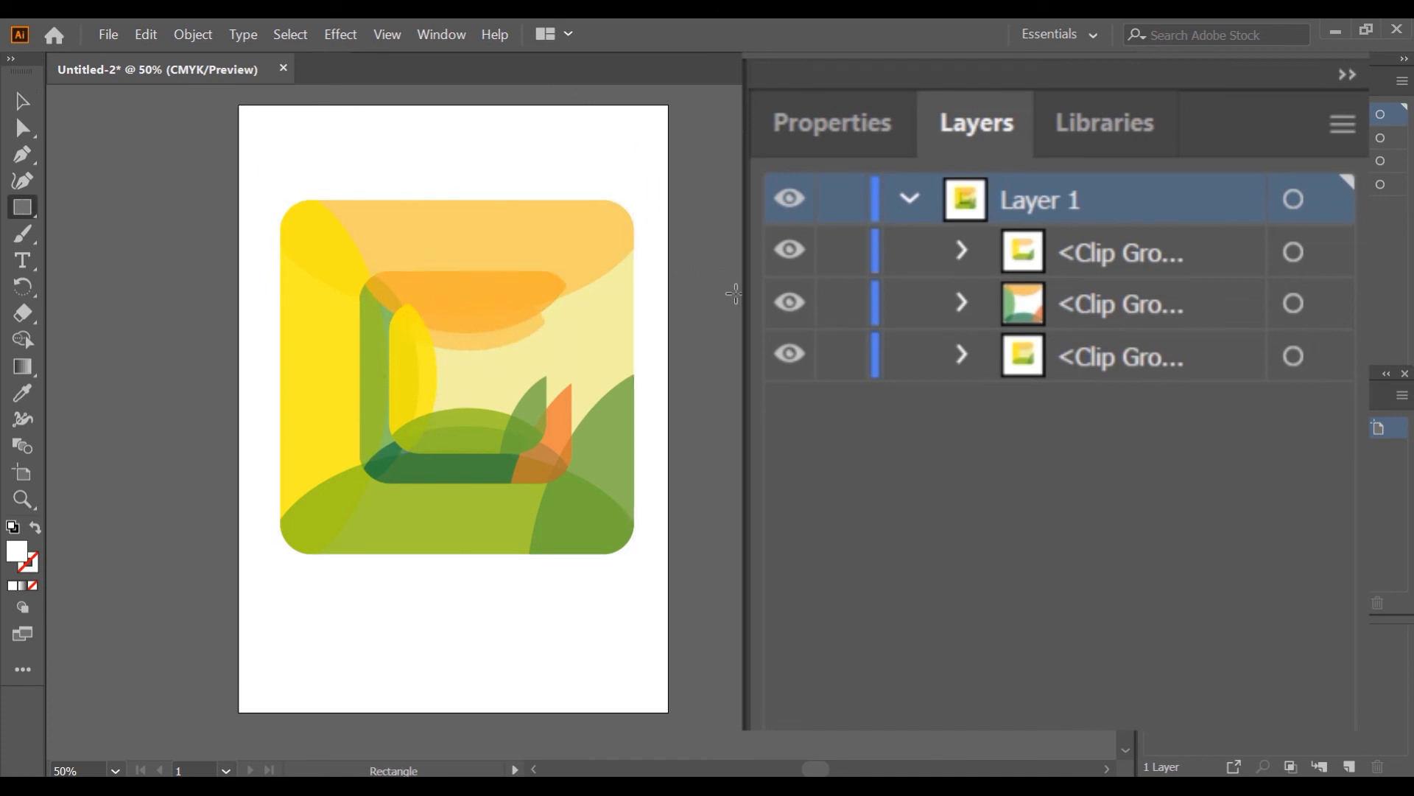
{"action": "left_click_drag", "start_coordinate": [732, 244], "coordinate": [894, 416]}
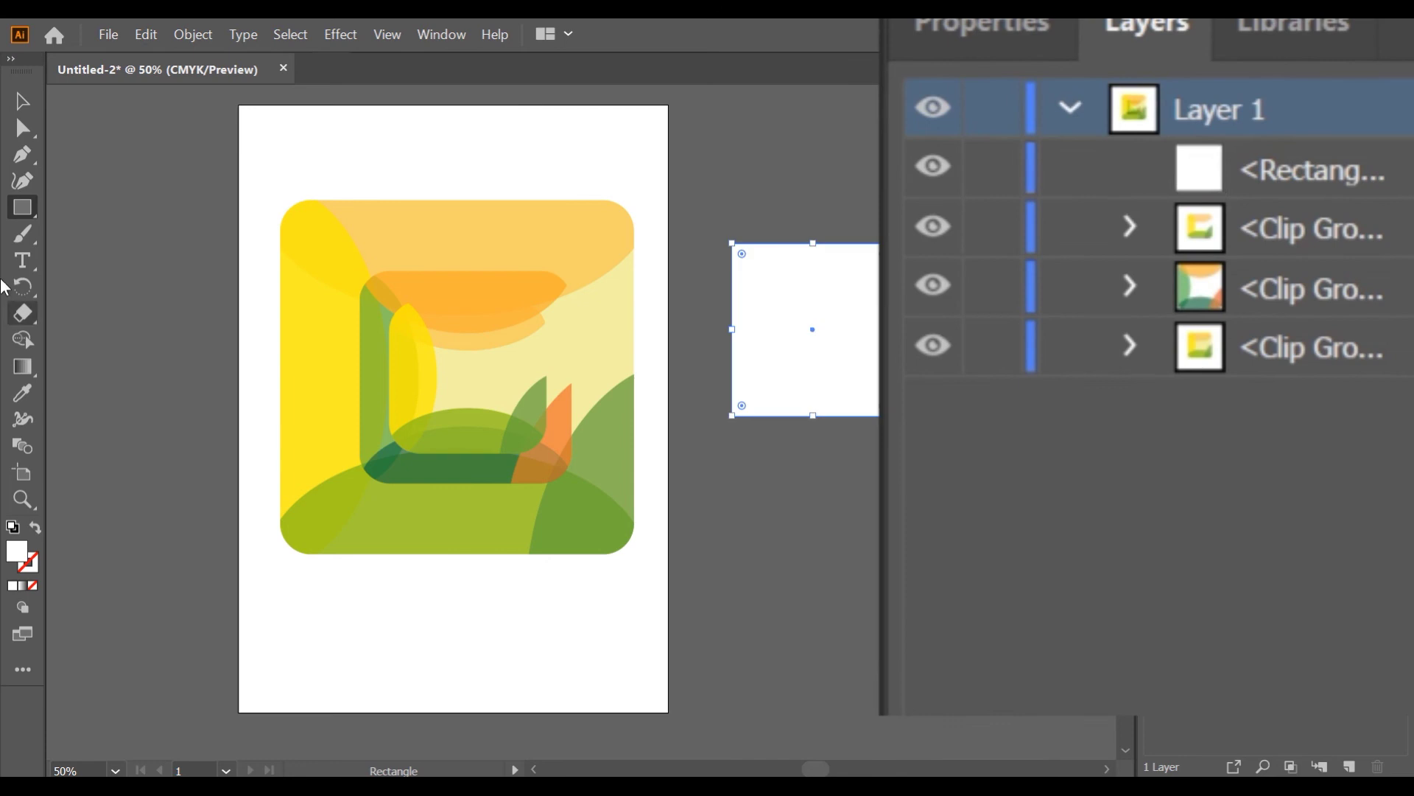
{"action": "left_click_drag", "start_coordinate": [23, 207], "coordinate": [117, 231]}
{"action": "left_click_drag", "start_coordinate": [686, 152], "coordinate": [820, 286]}
{"action": "left_click", "coordinate": [22, 103]}
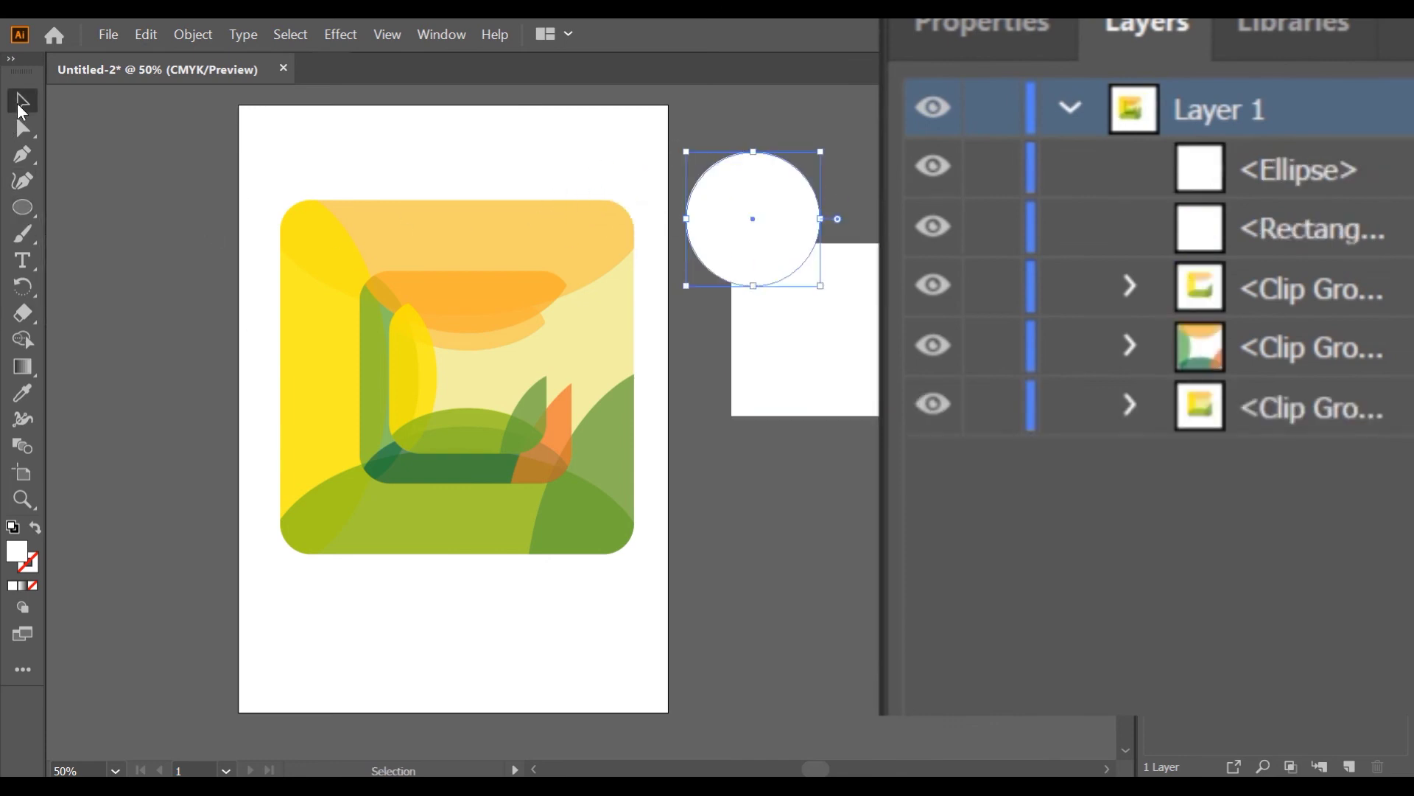
{"action": "key", "text": "ctrl+shift+a"}
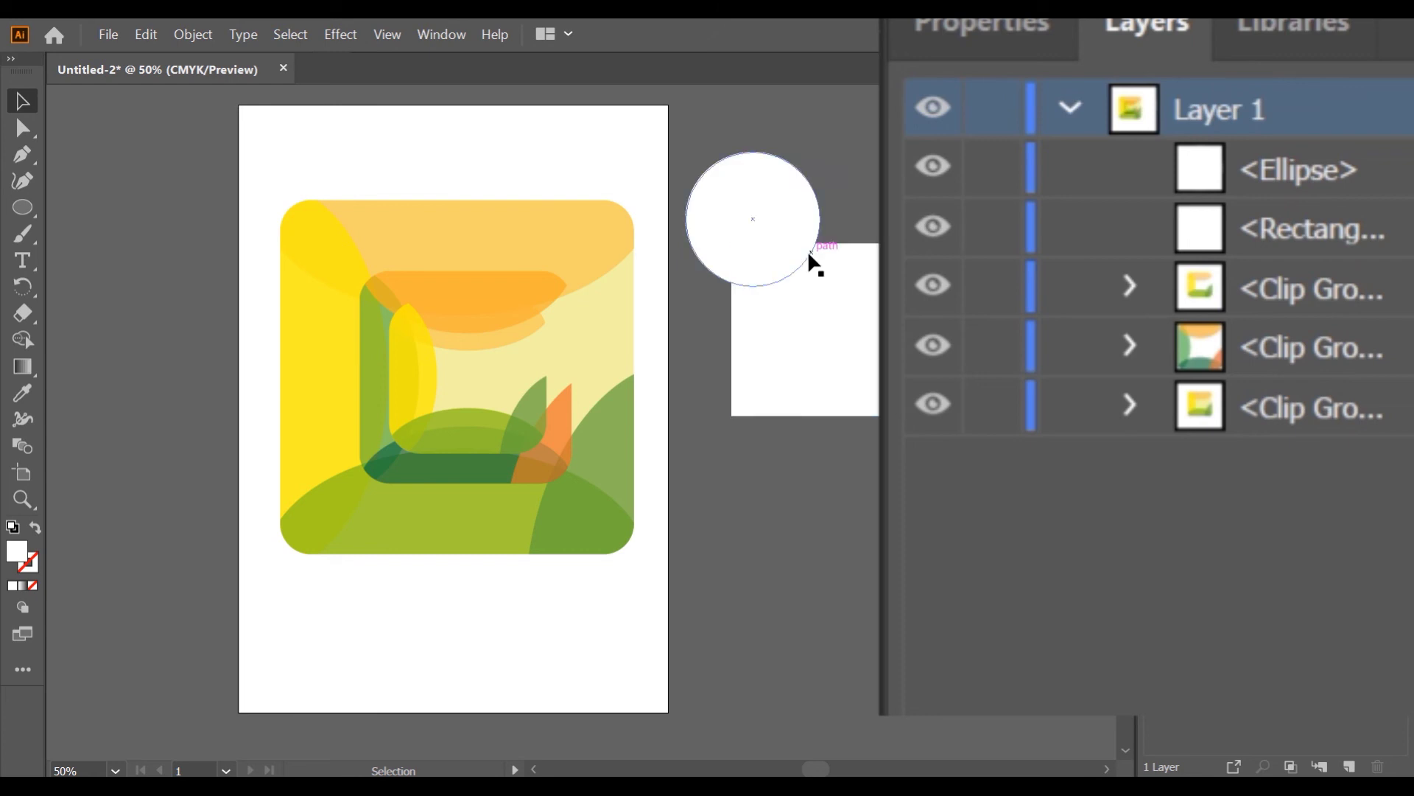
Step: Fill the white circle beside the artboard with red and deselect it
{"action": "left_click", "coordinate": [781, 218]}
{"action": "double_click", "coordinate": [18, 558]}
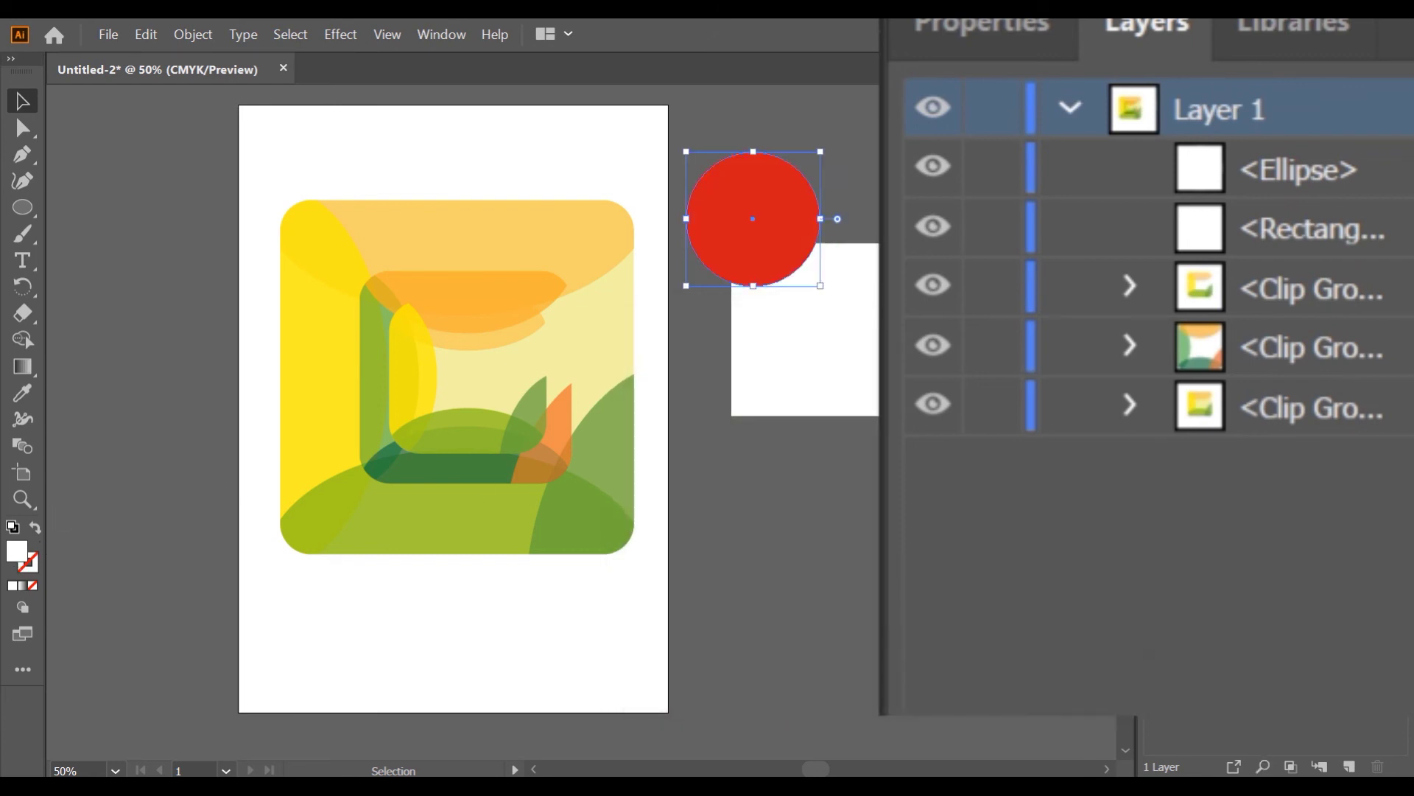
{"action": "key", "text": "ctrl+shift+a"}
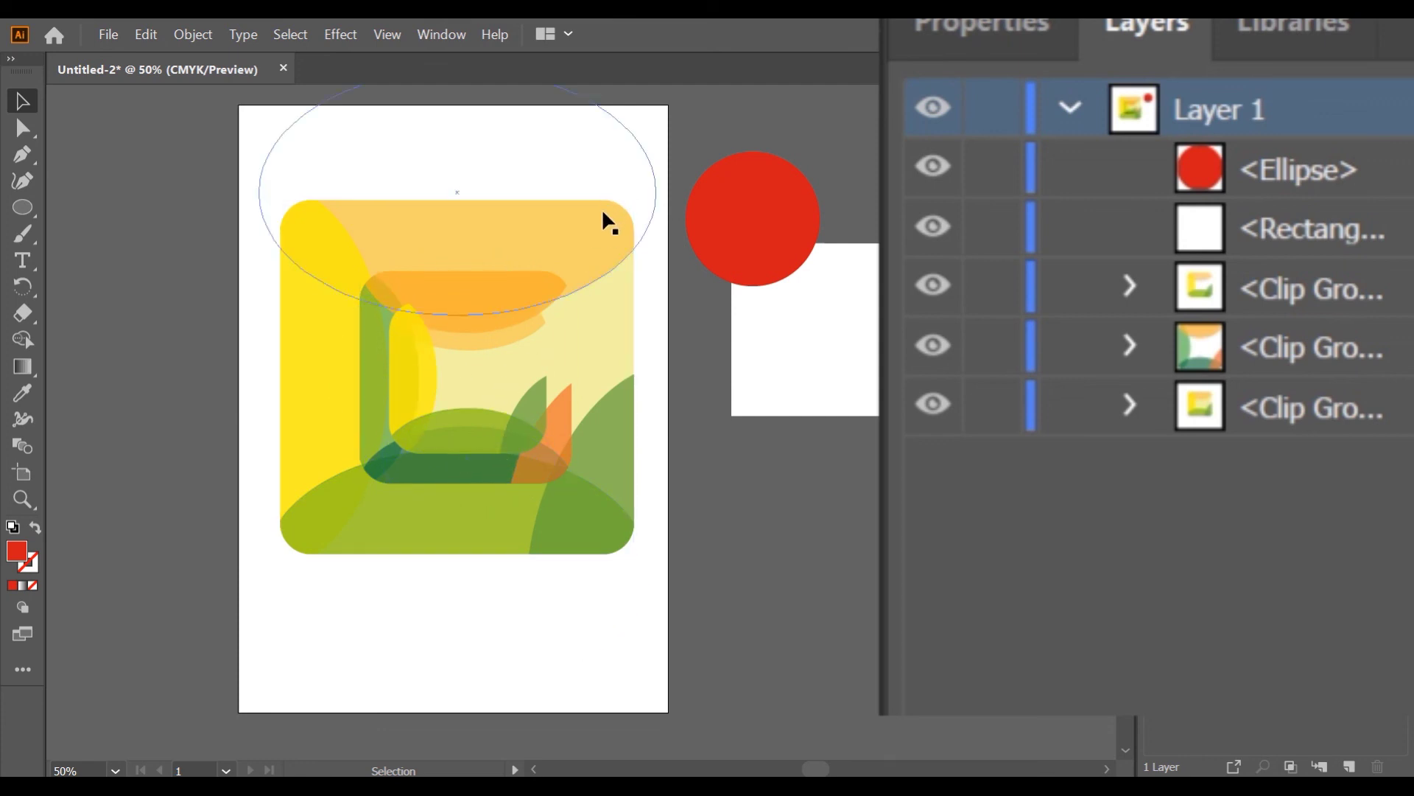
Step: Select the artwork's large outer clip group on the artboard and highlight its entry under Layer 1
{"action": "left_click", "coordinate": [616, 498]}
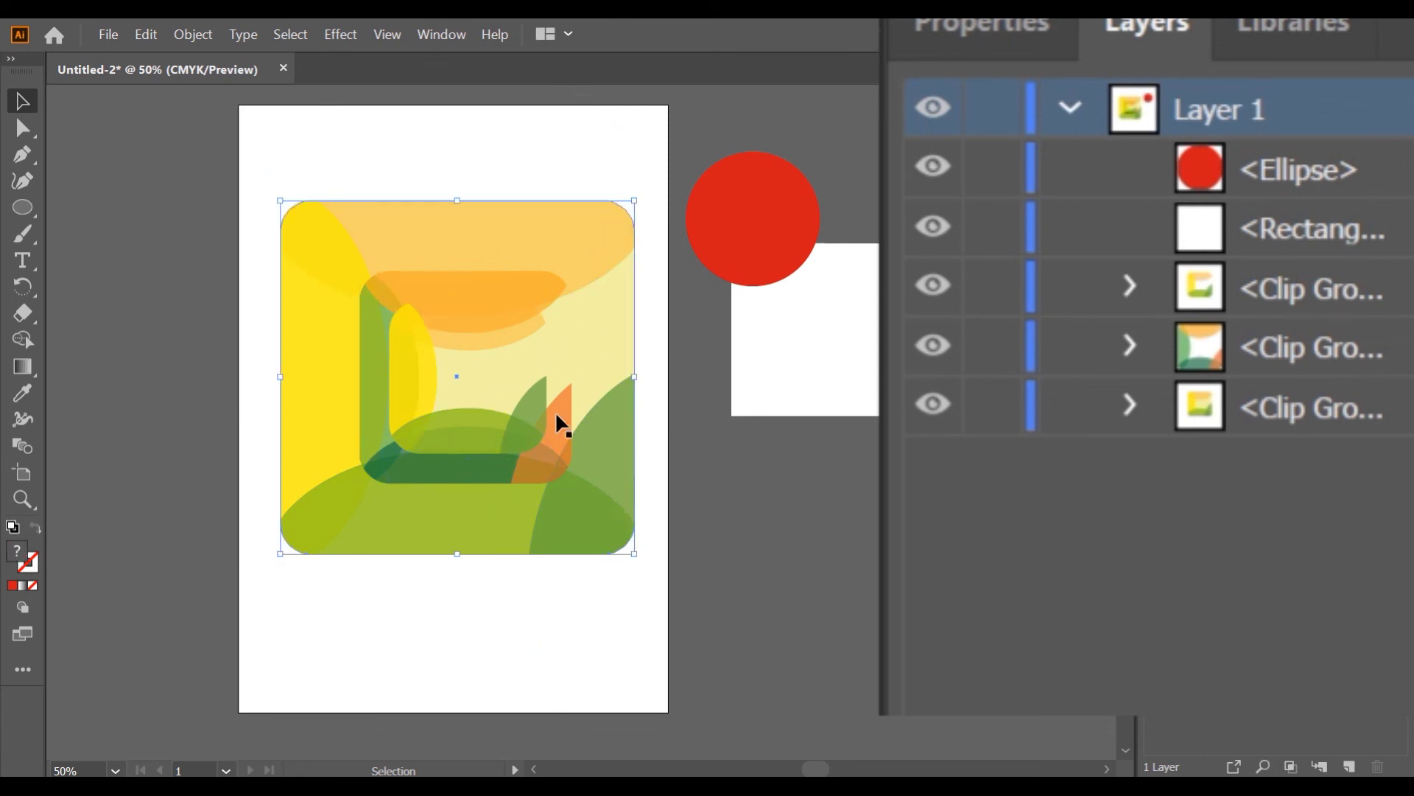
{"action": "double_click", "coordinate": [484, 375]}
{"action": "key", "text": "Escape"}
{"action": "key", "text": "ctrl+shift+a"}
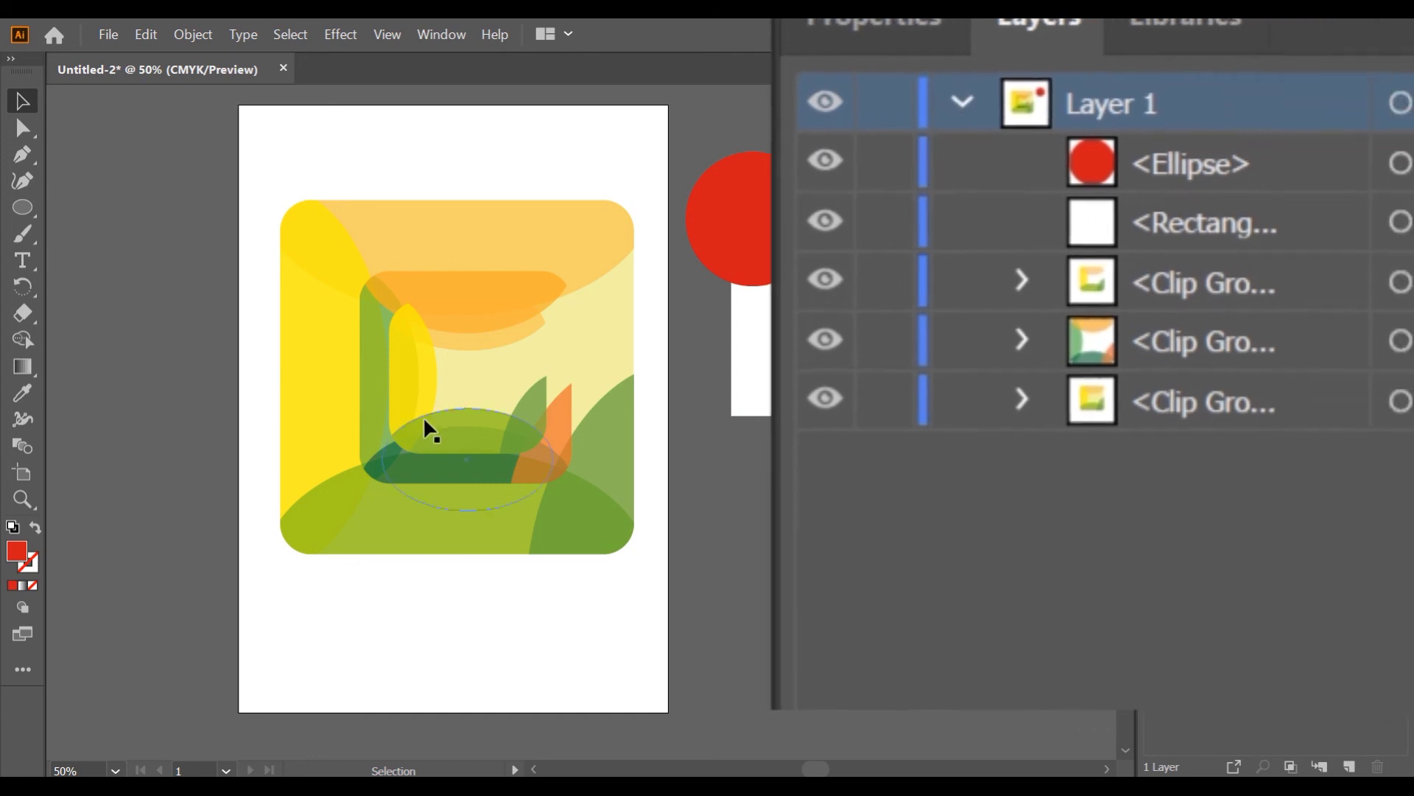
{"action": "left_click", "coordinate": [474, 375]}
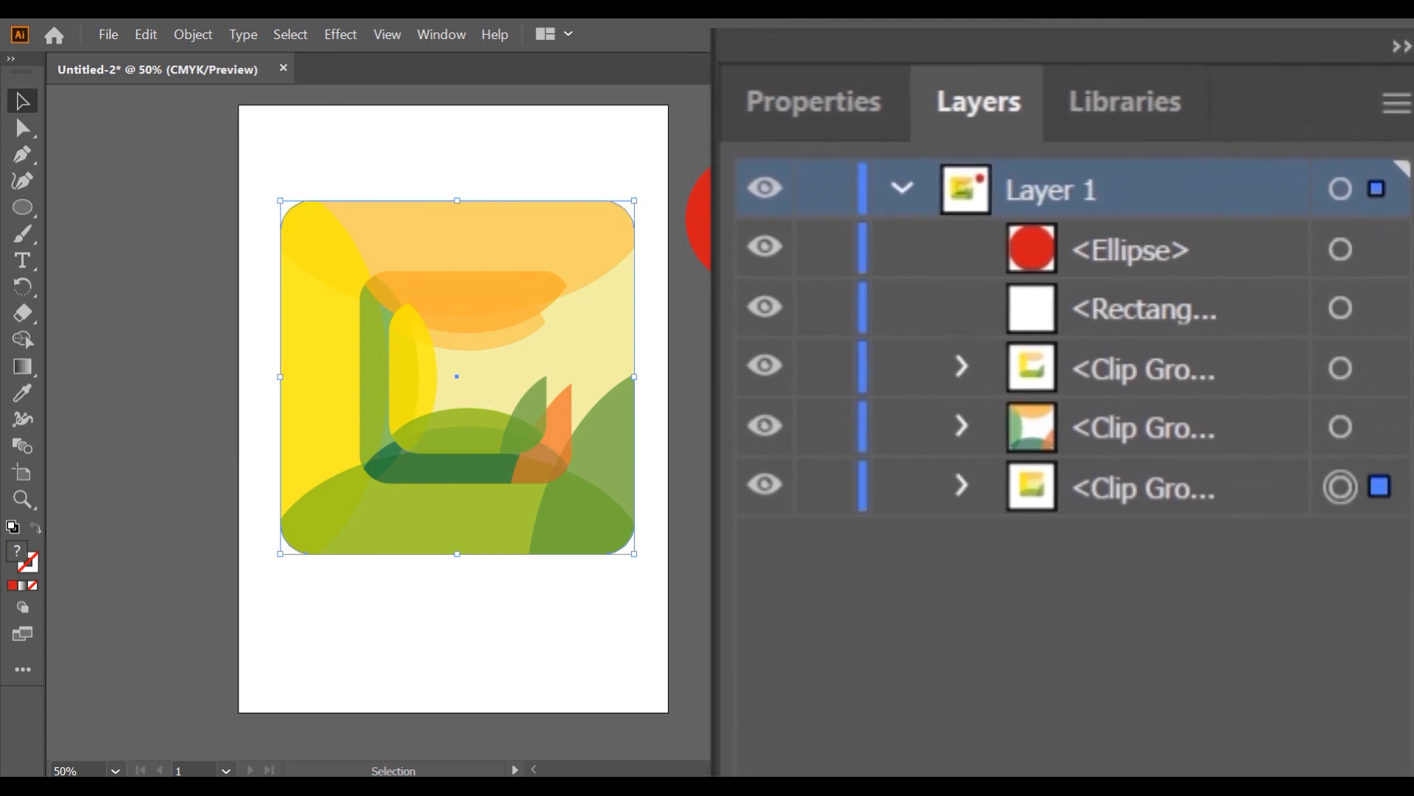
{"action": "left_click", "coordinate": [1377, 486]}
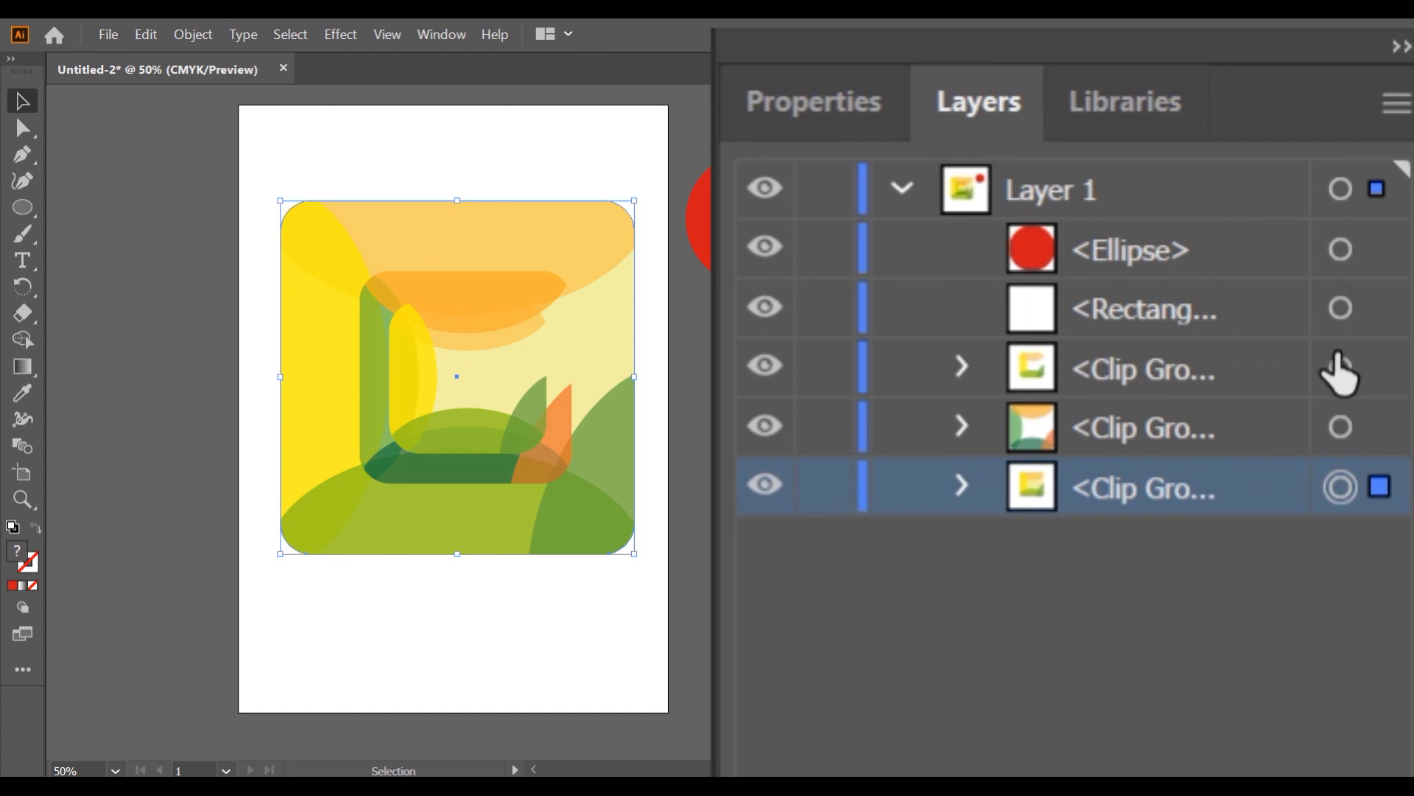
Step: Select the smallest, innermost clip group through its layer entry and move it off the artboard
{"action": "left_click", "coordinate": [1376, 369]}
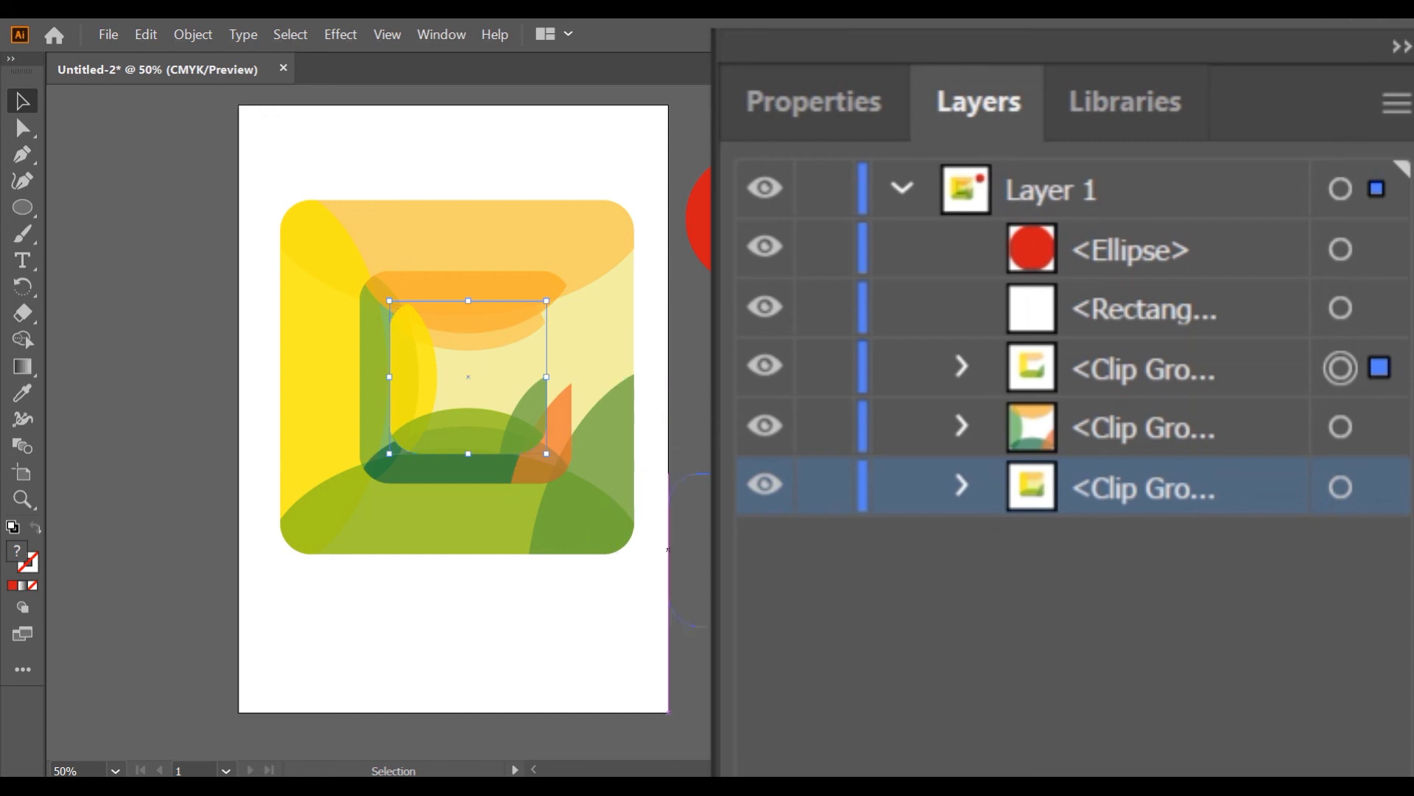
{"action": "left_click_drag", "start_coordinate": [667, 545], "coordinate": [680, 559]}
{"action": "key", "text": "Delete"}
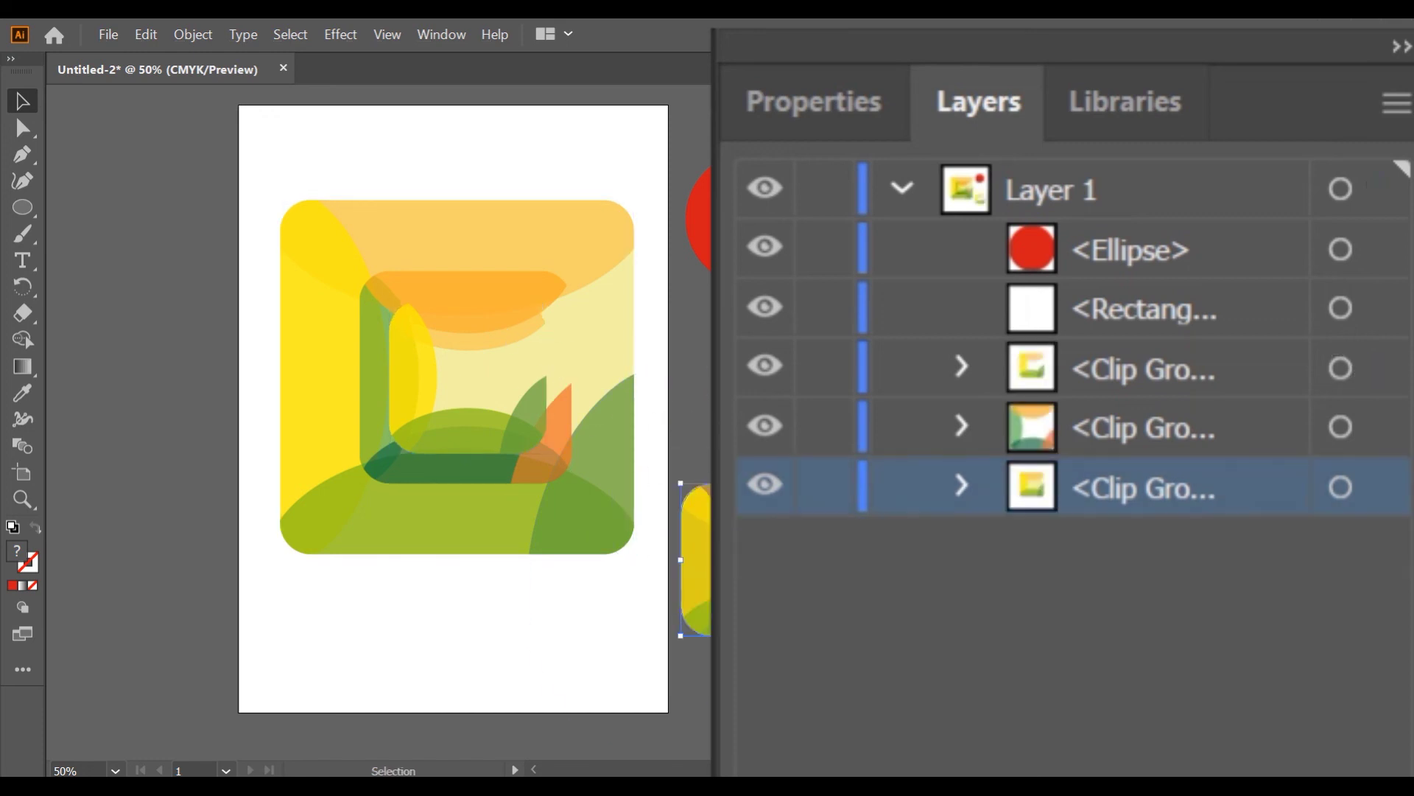
Step: Expand the innermost clip group's layer entry and select its clipping rectangle and green upright ellipse in turn
{"action": "left_click", "coordinate": [1376, 368]}
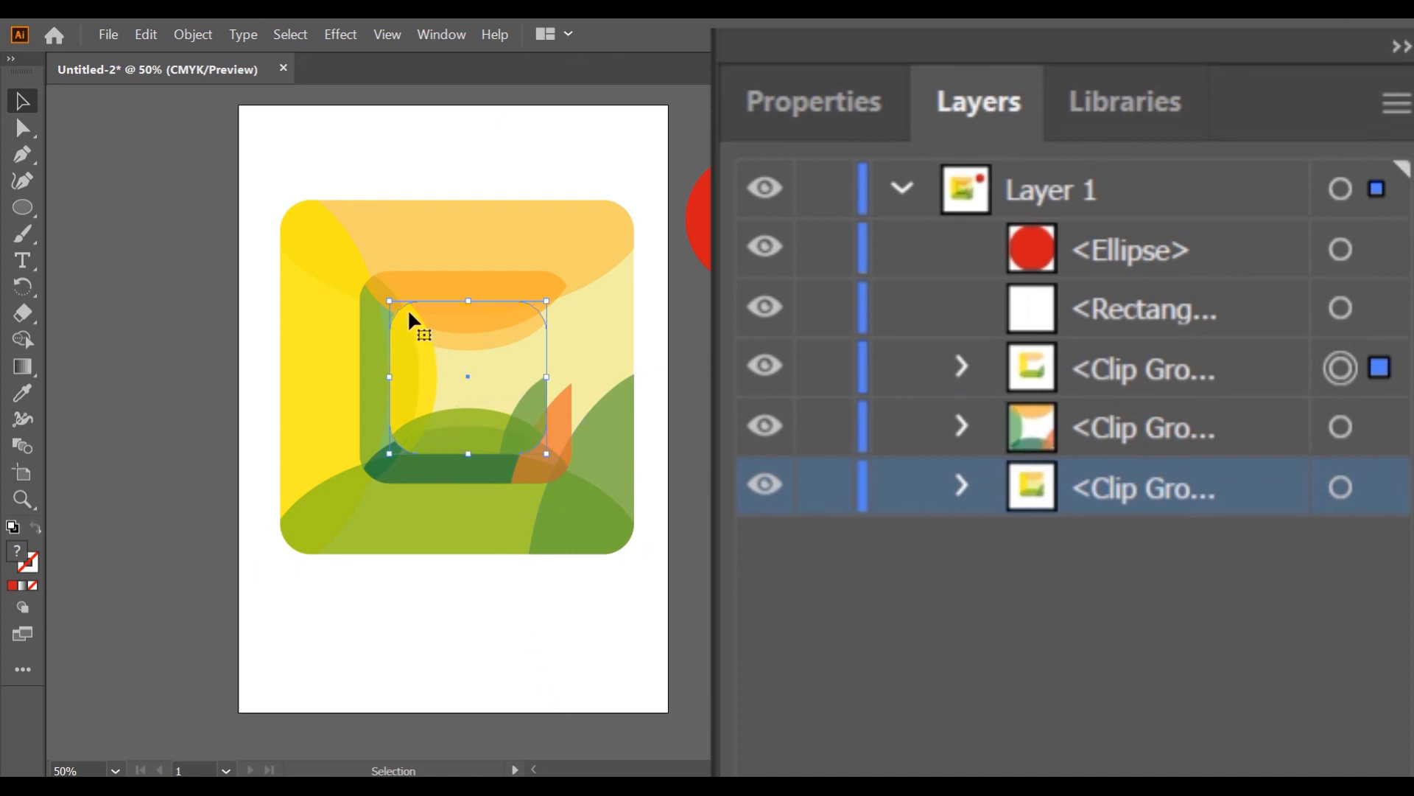
{"action": "left_click", "coordinate": [962, 366]}
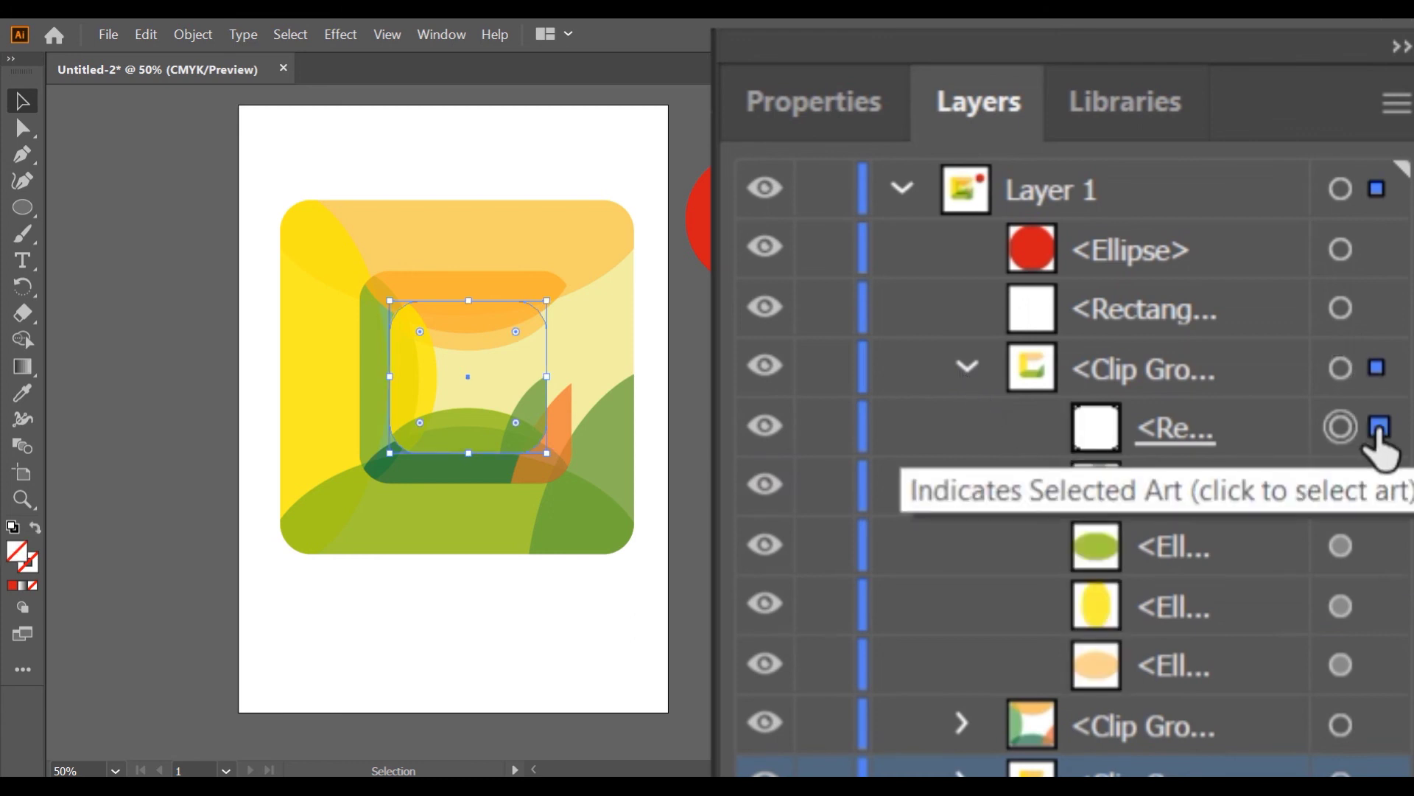
{"action": "left_click", "coordinate": [1379, 486]}
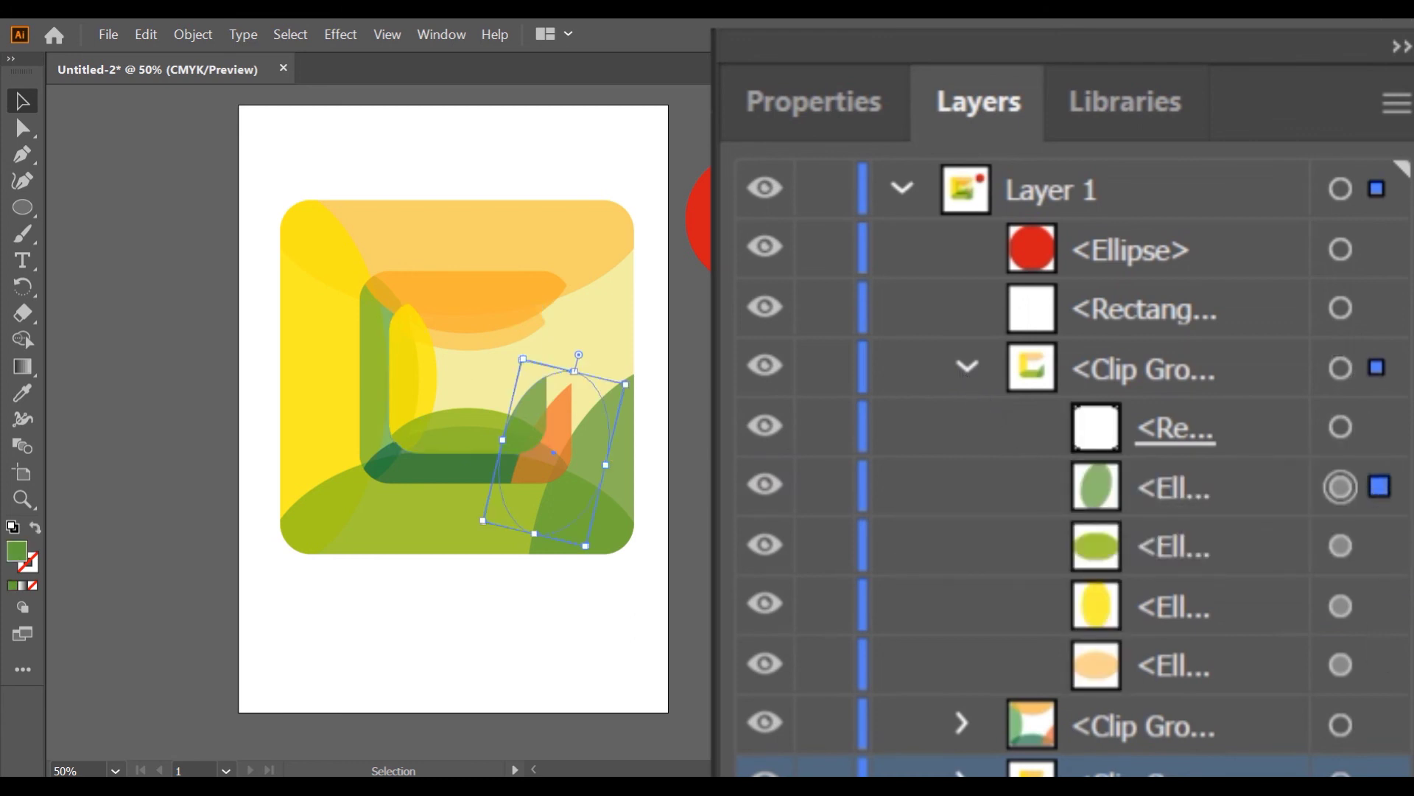
Step: Select the yellow ellipse inside the innermost clip group, recolour it dark brown and deselect it
{"action": "left_click", "coordinate": [1379, 605]}
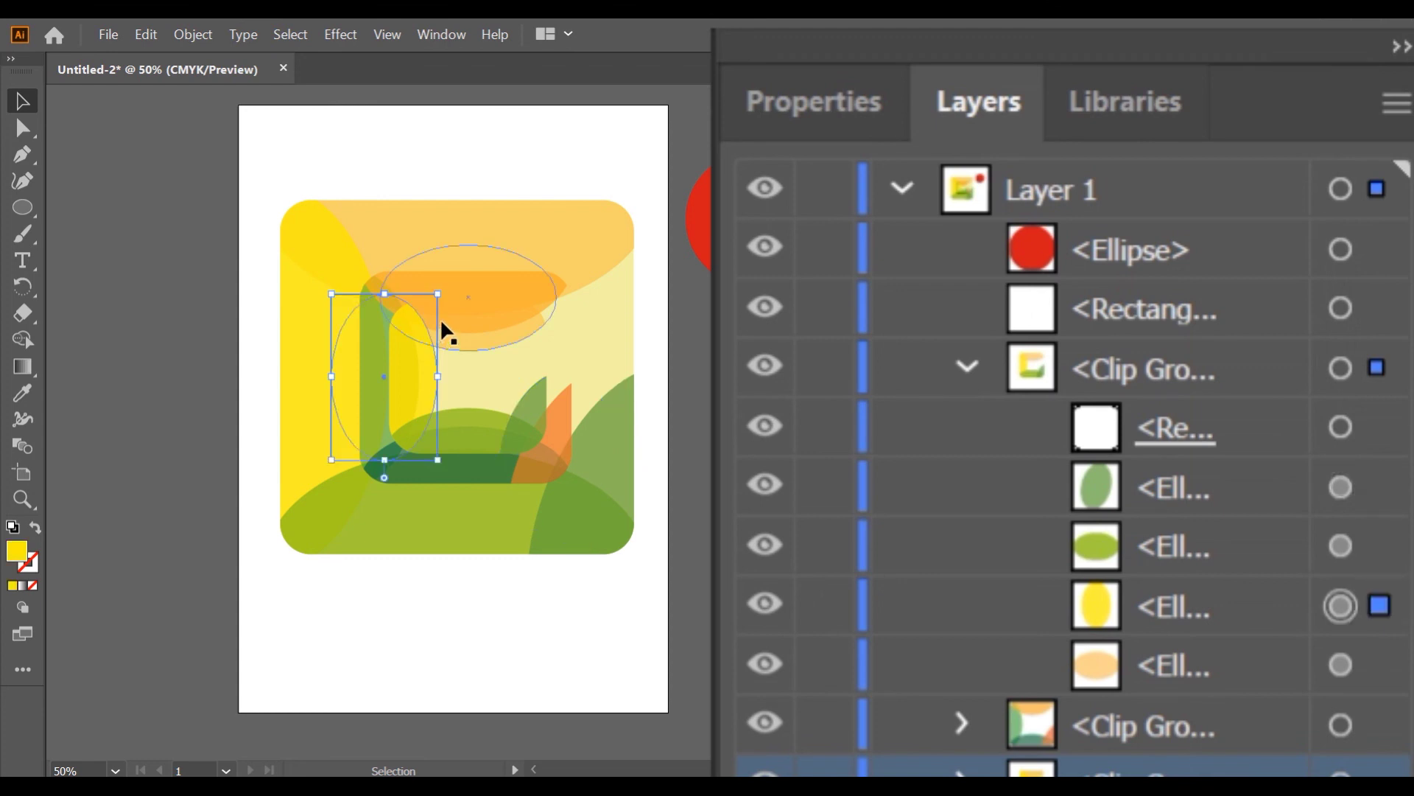
{"action": "left_click", "coordinate": [526, 397]}
{"action": "left_click", "coordinate": [641, 582]}
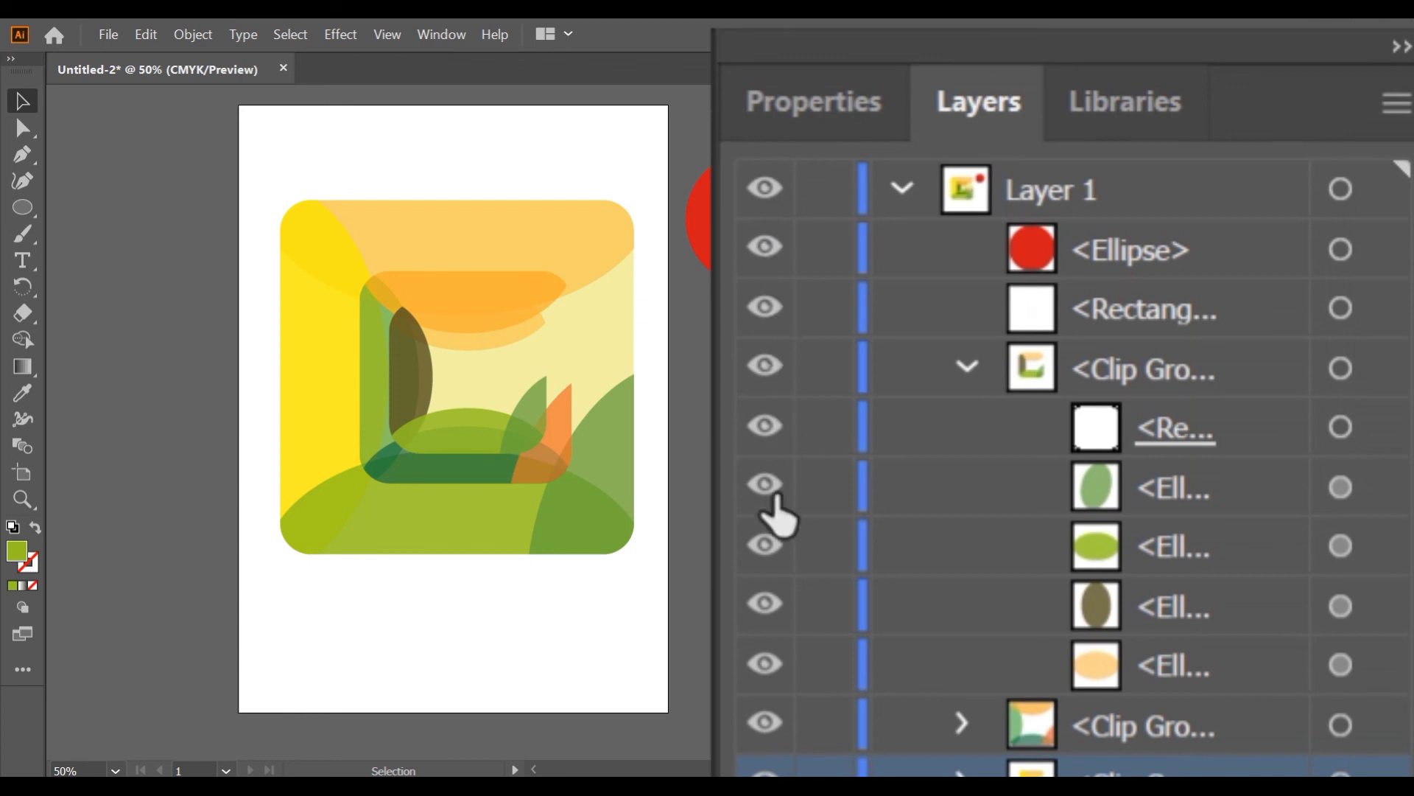
Step: Toggle the visibility of the light green ellipse in the innermost clip group off and on twice
{"action": "left_click", "coordinate": [762, 547]}
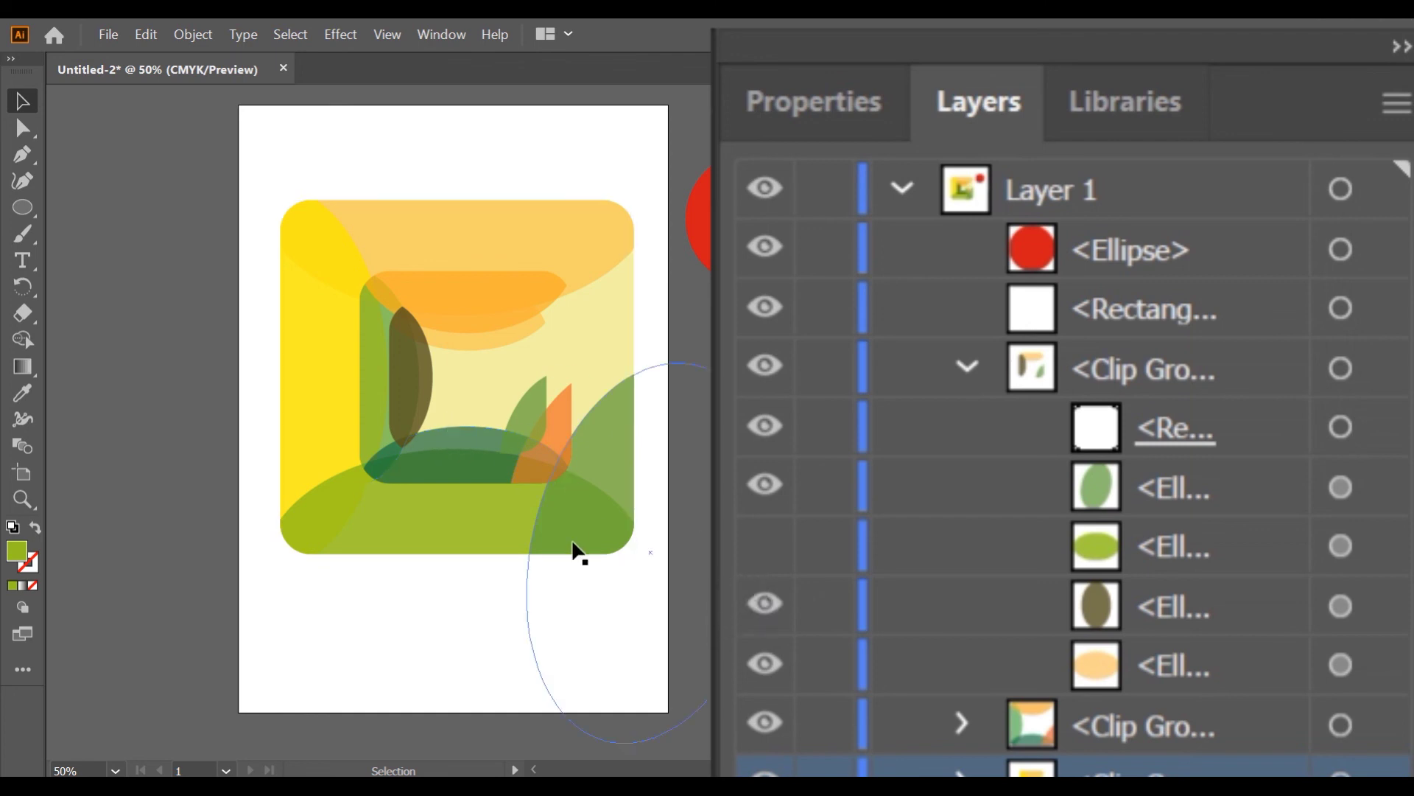
{"action": "left_click", "coordinate": [763, 546]}
{"action": "left_click", "coordinate": [765, 547]}
{"action": "left_click", "coordinate": [766, 546]}
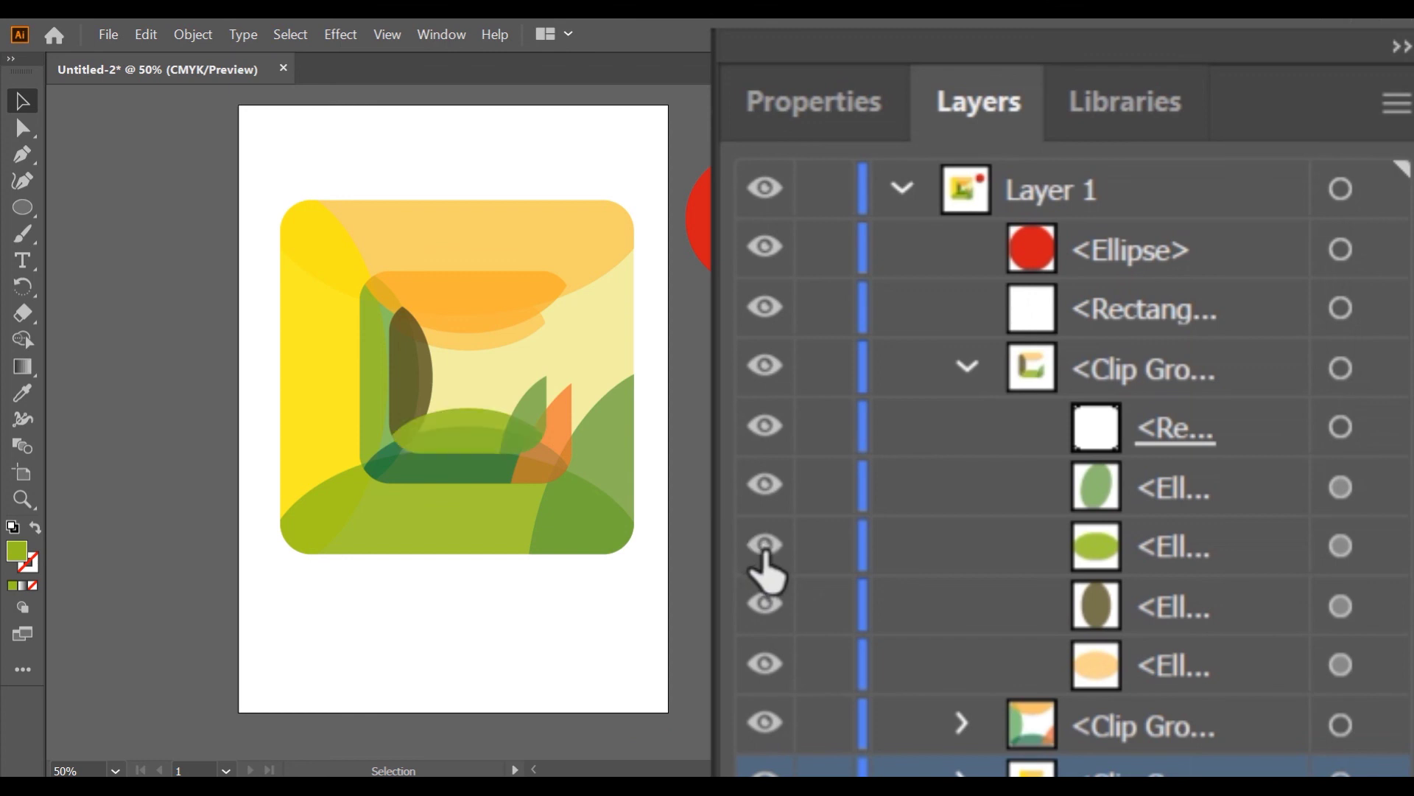